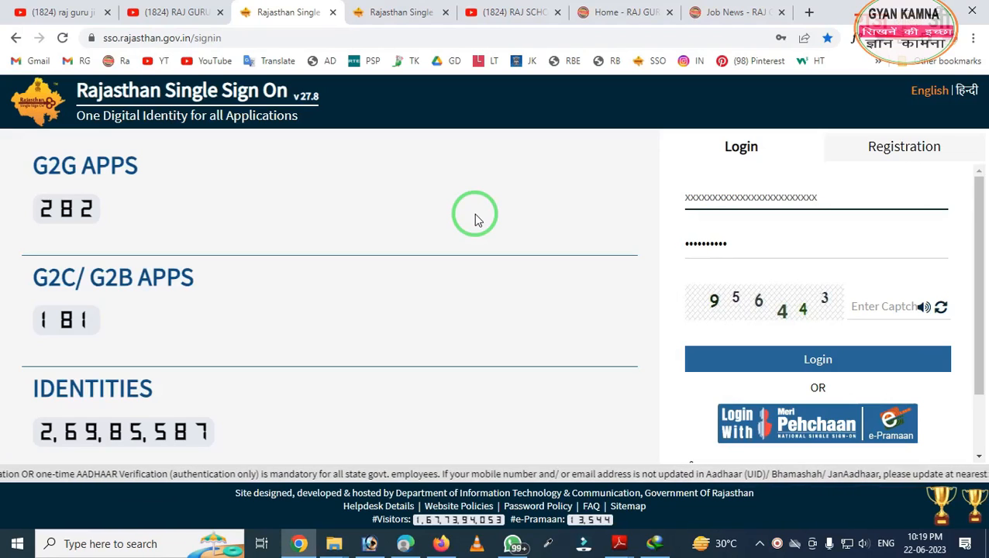
# - Switch to the second Rajasthan Single Sign On tab to show the SSO dashboard's recent apps
pyautogui.click(402, 13)
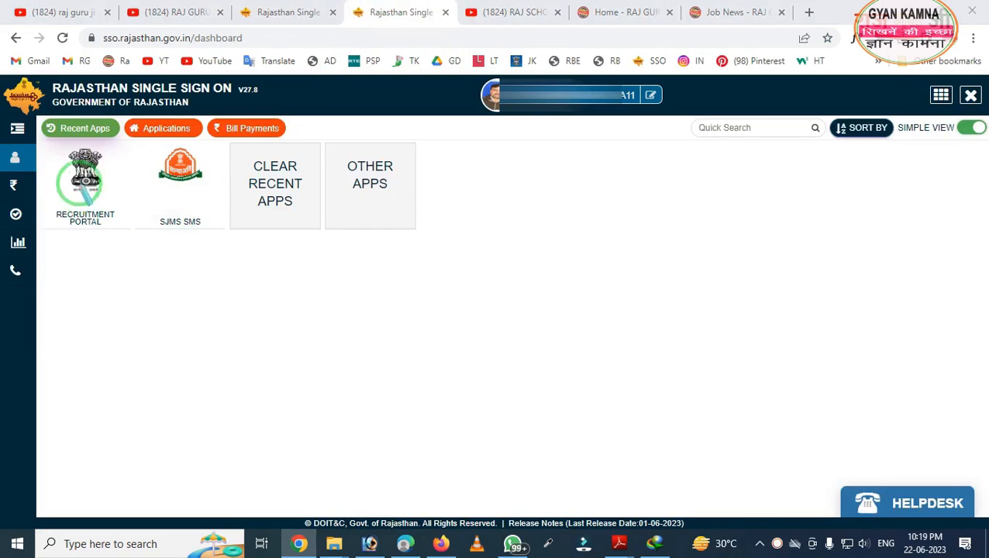
# - Launch the Recruitment Portal app from the SSO dashboard and go to My Recruitment
pyautogui.moveTo(31, 130); pyautogui.dragTo(134, 248)
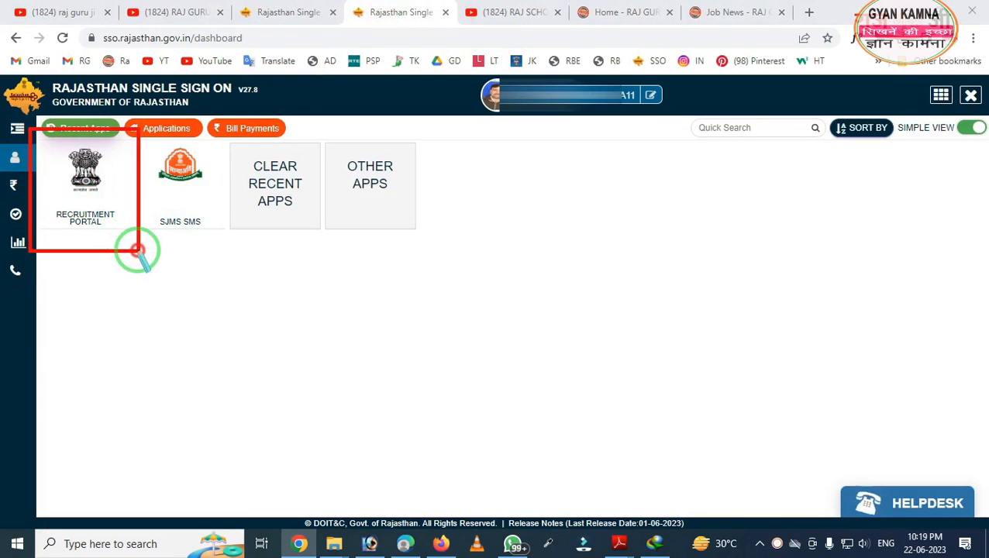
pyautogui.click(106, 195)
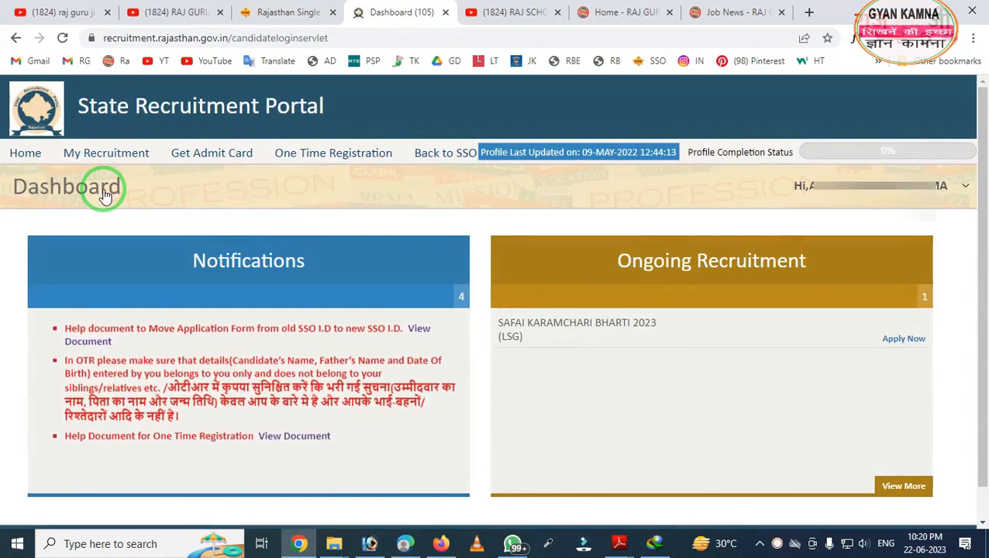
pyautogui.moveTo(1, 132); pyautogui.dragTo(422, 225)
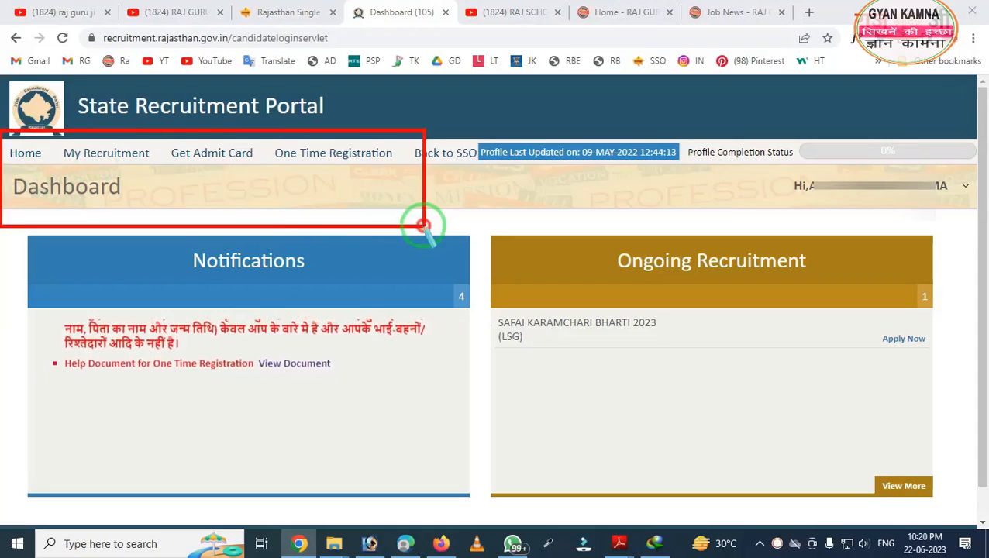
pyautogui.moveTo(39, 129); pyautogui.dragTo(138, 157)
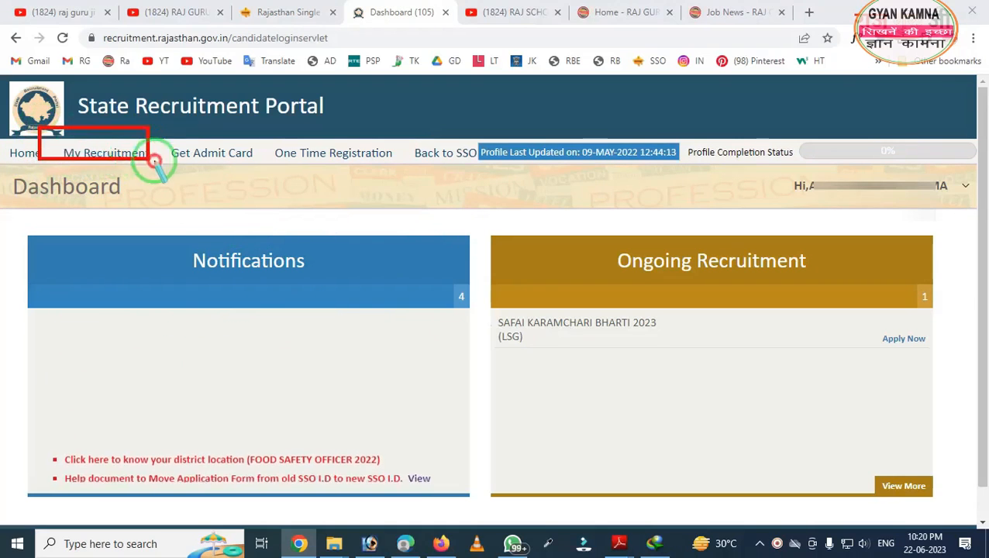
pyautogui.click(137, 156)
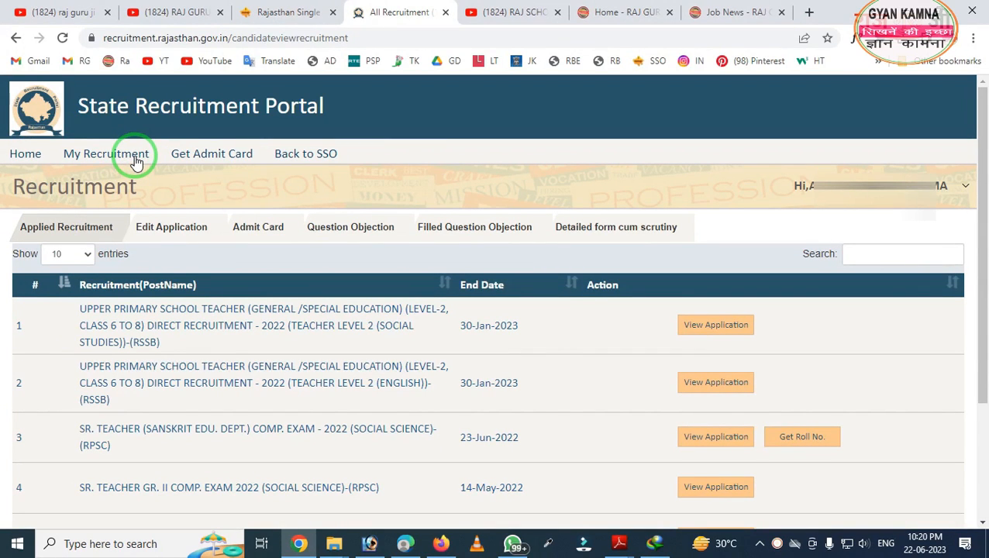
# - Switch to the 'Detailed form cum scrutiny' tab of the applied recruitments list
pyautogui.moveTo(1, 179)
pyautogui.mouseDown()
pyautogui.moveTo(238, 493)
pyautogui.moveTo(506, 551)
pyautogui.mouseUp()
pyautogui.rightClick(331, 453)
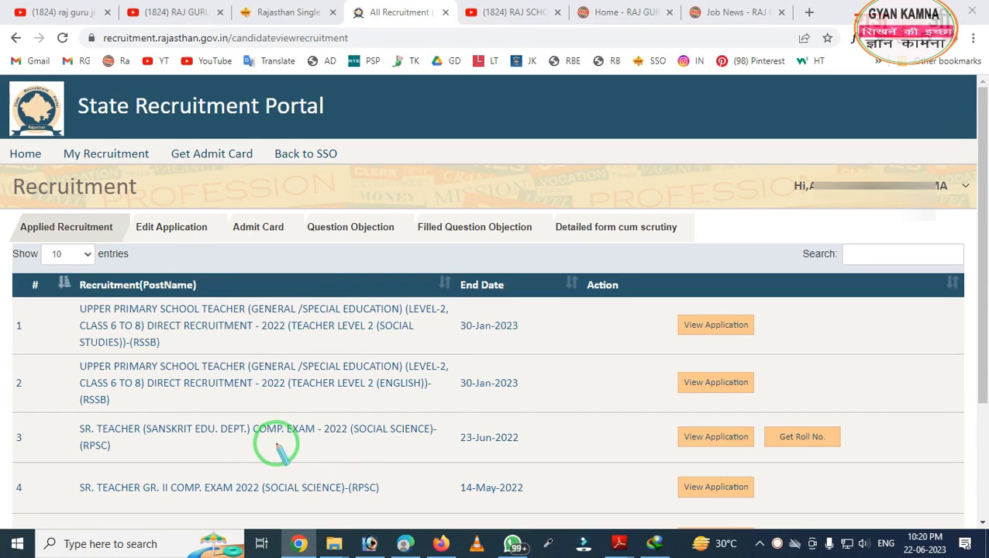
pyautogui.moveTo(539, 178)
pyautogui.mouseDown()
pyautogui.moveTo(591, 217)
pyautogui.moveTo(696, 254)
pyautogui.mouseUp()
pyautogui.rightClick(682, 256)
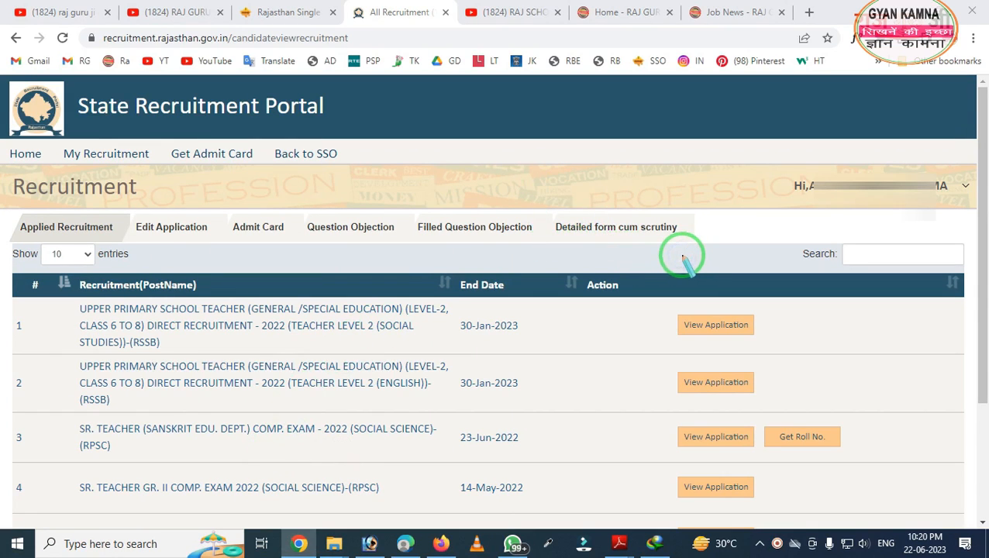
pyautogui.click(652, 223)
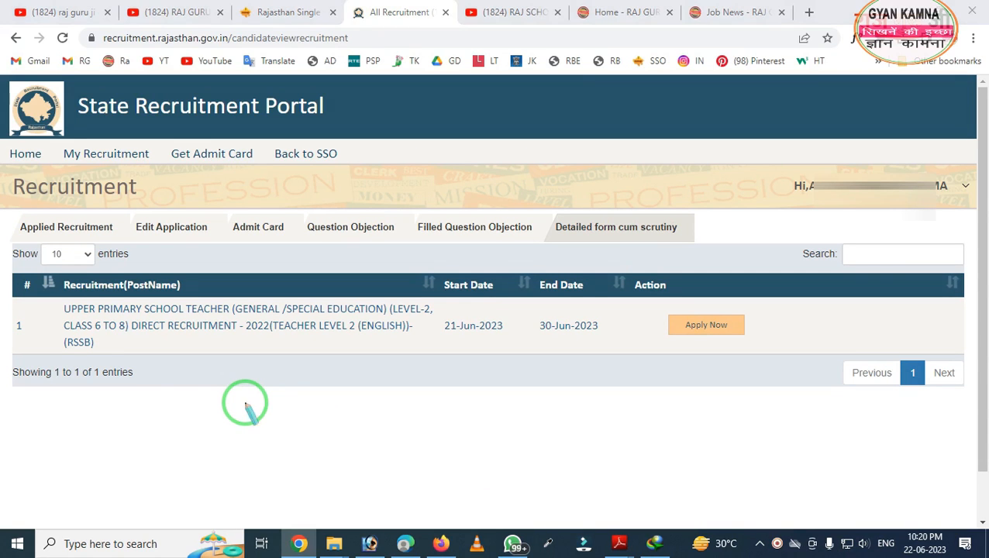
# - Review the single RSSB Level-2 (English) teacher recruitment row, ending 30-Jun-2023, with its Apply Now button
pyautogui.moveTo(3, 236)
pyautogui.mouseDown()
pyautogui.moveTo(203, 448)
pyautogui.moveTo(592, 476)
pyautogui.mouseUp()
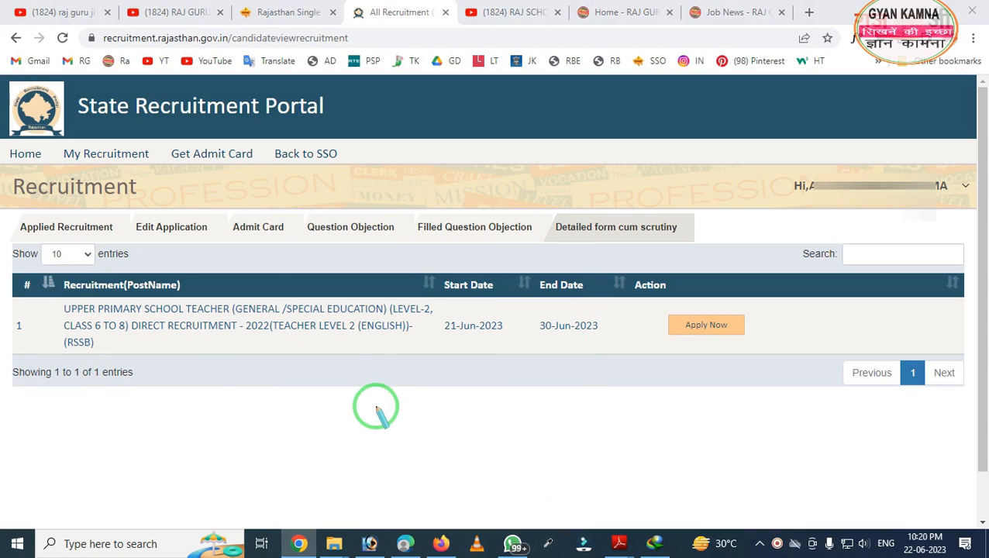
pyautogui.moveTo(2, 236)
pyautogui.mouseDown()
pyautogui.moveTo(446, 545)
pyautogui.moveTo(543, 532)
pyautogui.mouseUp()
pyautogui.rightClick(394, 414)
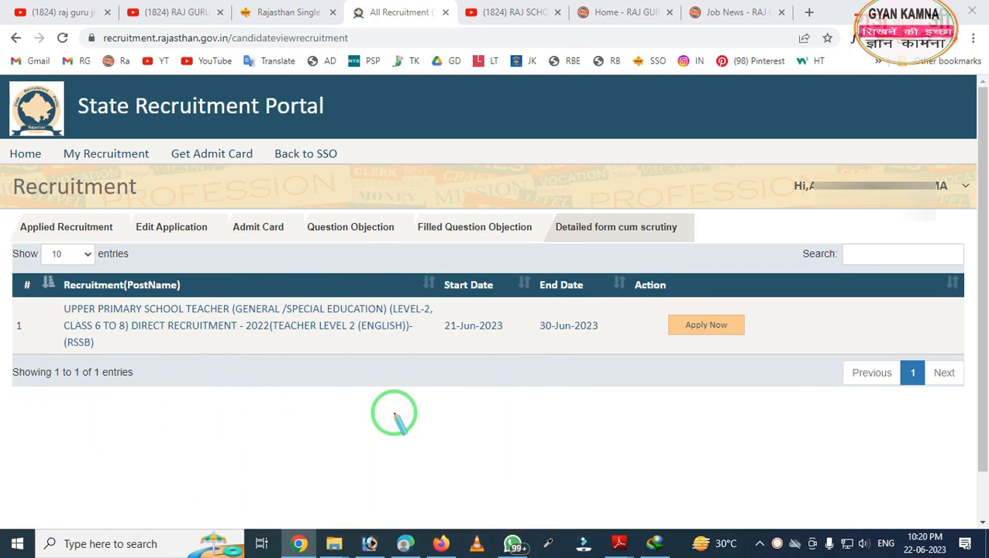
pyautogui.moveTo(352, 267); pyautogui.dragTo(504, 360)
pyautogui.rightClick(463, 360)
pyautogui.moveTo(168, 296)
pyautogui.mouseDown()
pyautogui.moveTo(298, 376)
pyautogui.moveTo(442, 404)
pyautogui.mouseUp()
pyautogui.rightClick(375, 393)
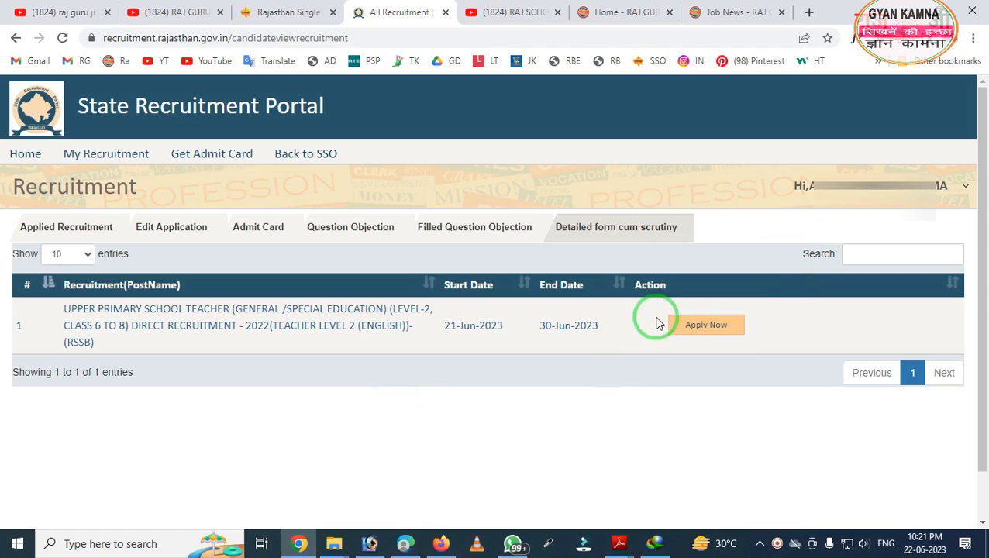
# - Apply Now for the Level-2 (English) teacher recruitment, accept the terms and instructions, and open the instructions PDF
pyautogui.click(696, 328)
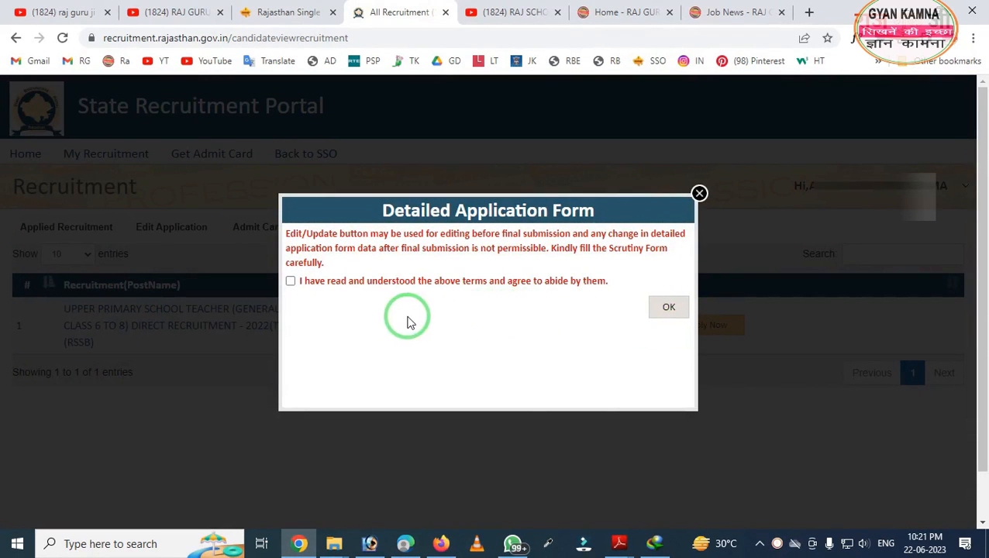
pyautogui.click(290, 280)
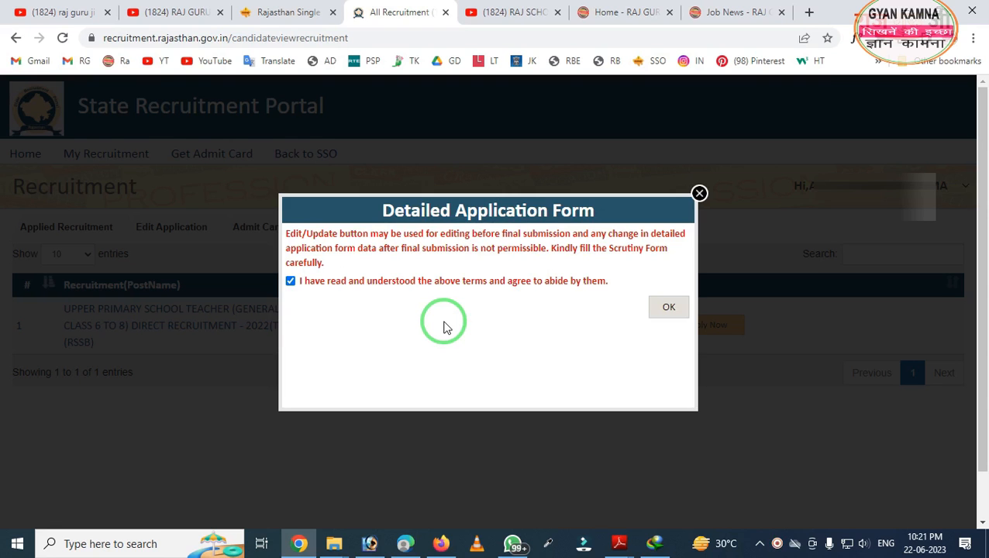
pyautogui.click(668, 308)
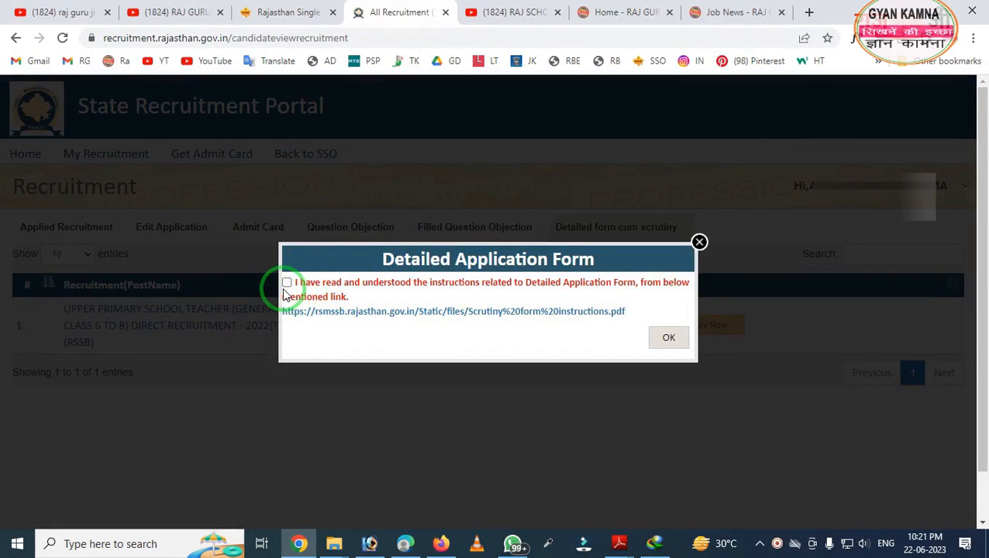
pyautogui.click(286, 283)
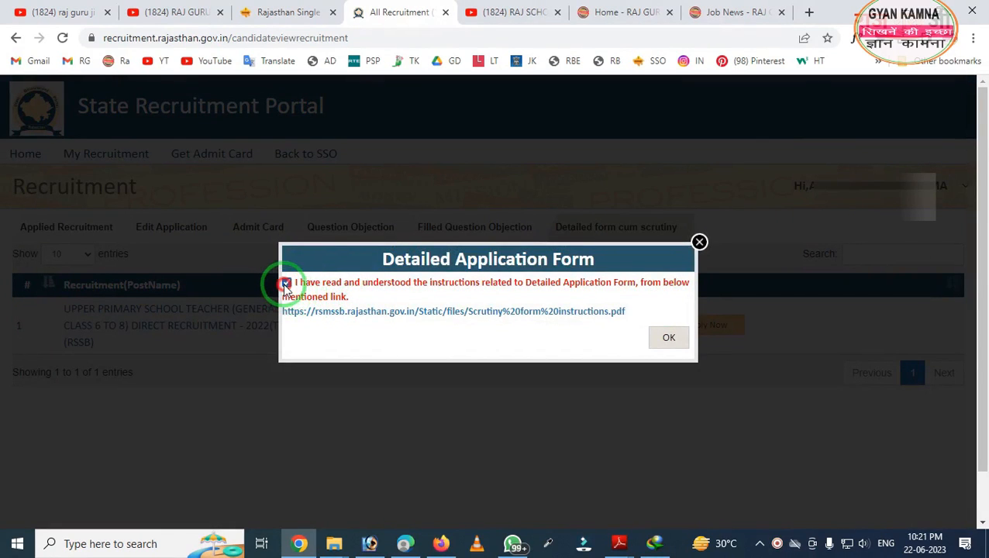
pyautogui.click(461, 318)
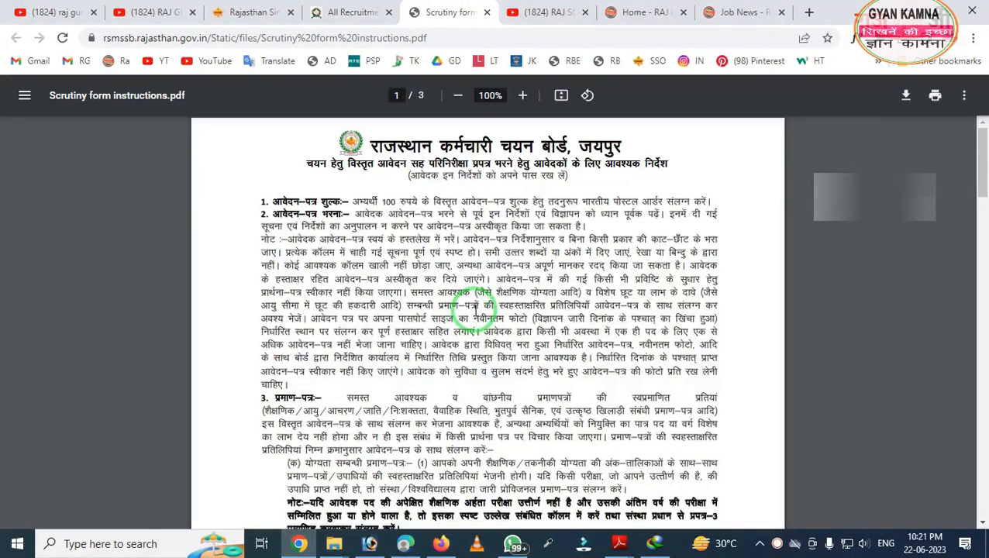
# - Scroll through the scrutiny instructions PDF, glance at the Raj Guru Ji tabs, and return to the portal
pyautogui.scroll(-10, 476, 310)
pyautogui.scroll(10, 476, 311)
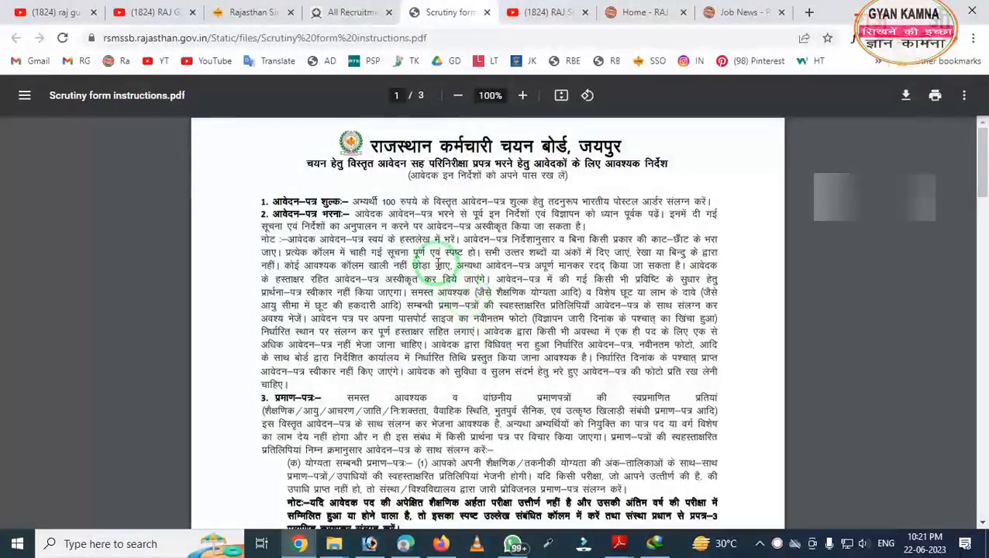
pyautogui.click(360, 11)
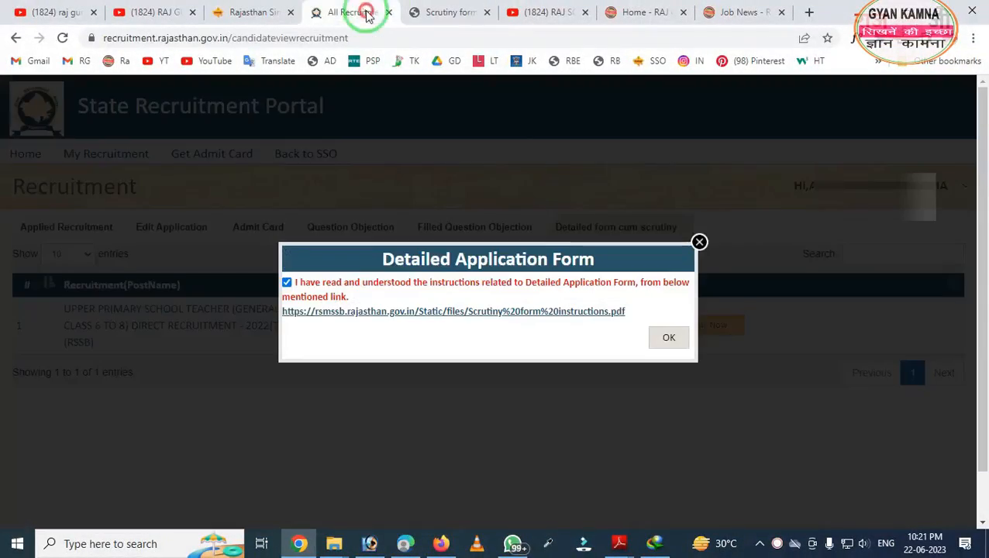
pyautogui.click(638, 13)
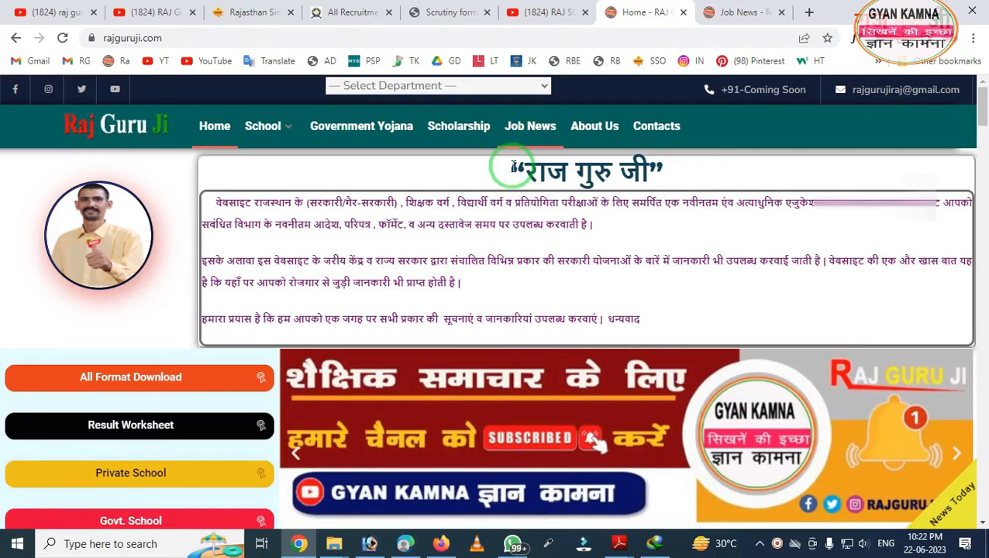
pyautogui.click(741, 12)
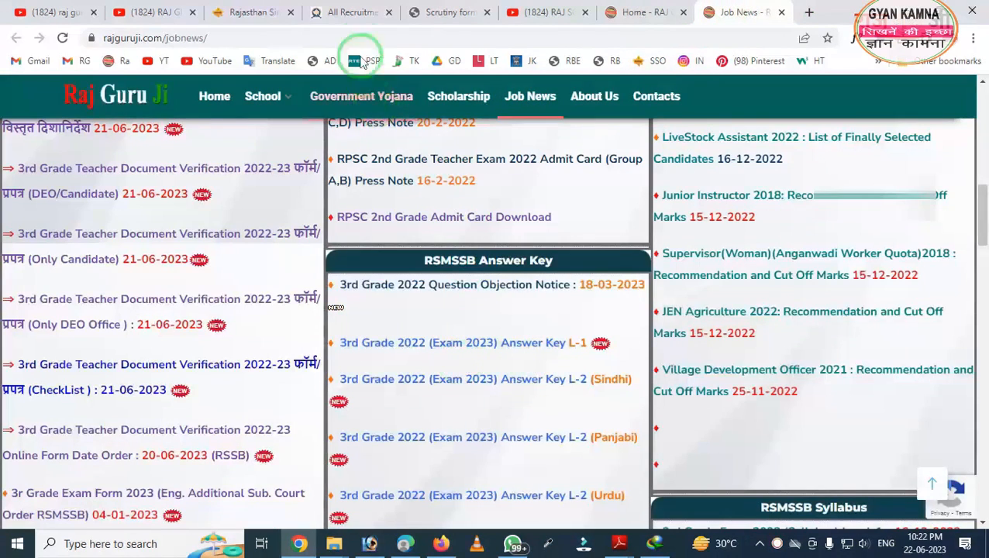
pyautogui.click(350, 9)
pyautogui.click(663, 342)
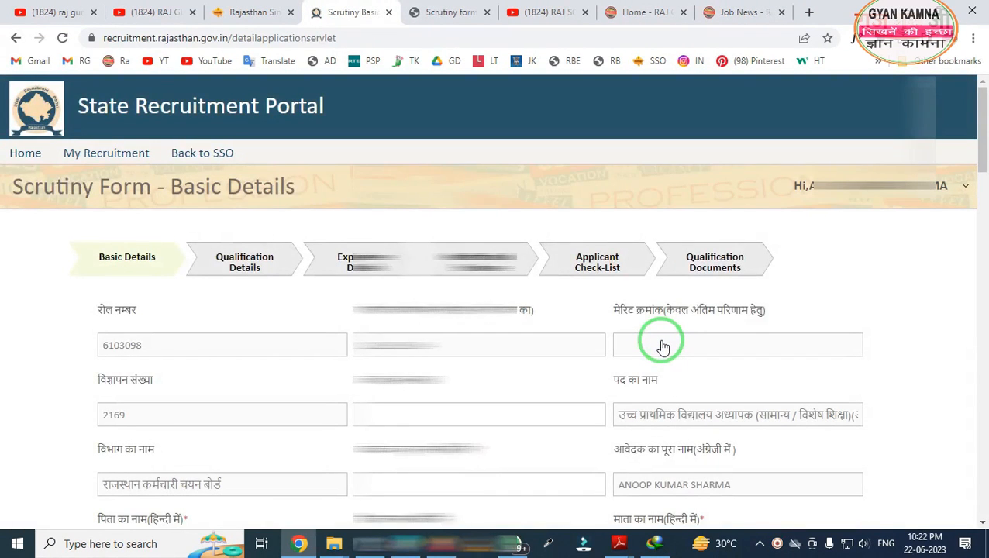
pyautogui.scroll(-15, 661, 347)
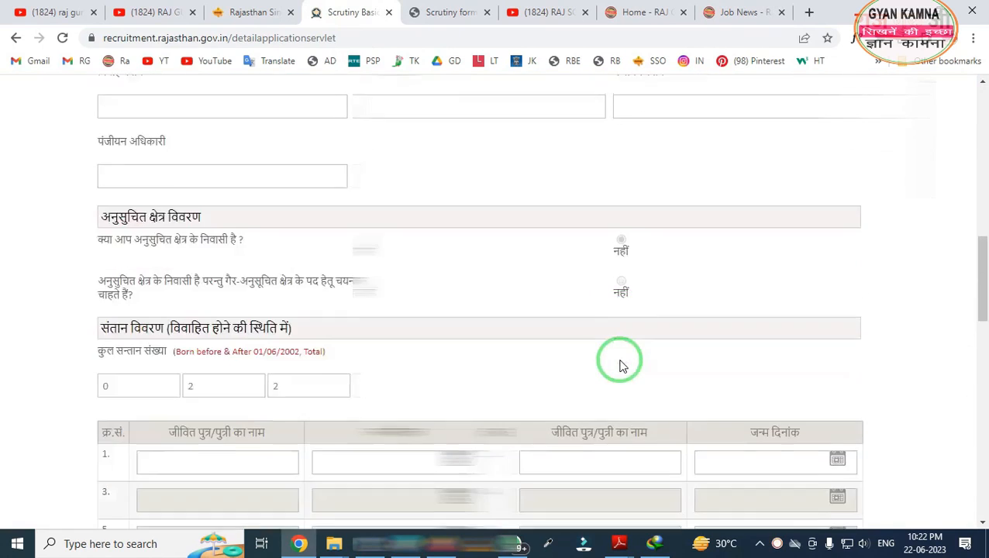
pyautogui.scroll(-8, 620, 366)
pyautogui.scroll(12, 557, 414)
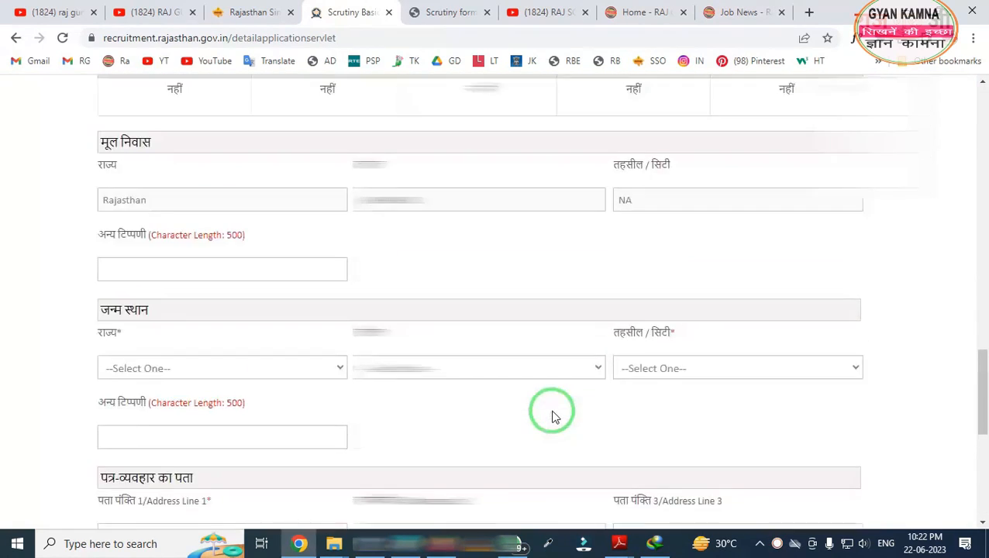
pyautogui.scroll(15, 552, 417)
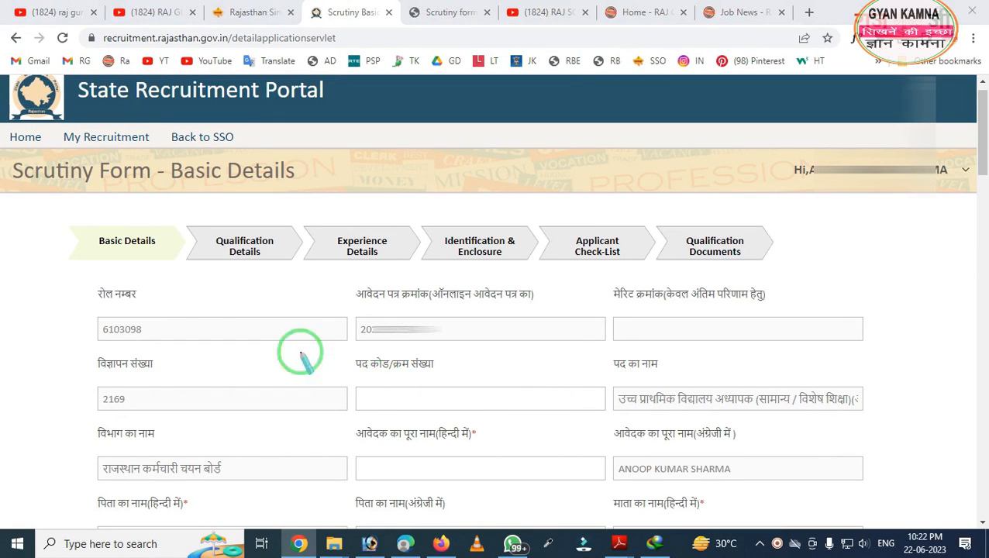
pyautogui.moveTo(22, 207)
pyautogui.mouseDown()
pyautogui.moveTo(489, 304)
pyautogui.moveTo(831, 287)
pyautogui.mouseUp()
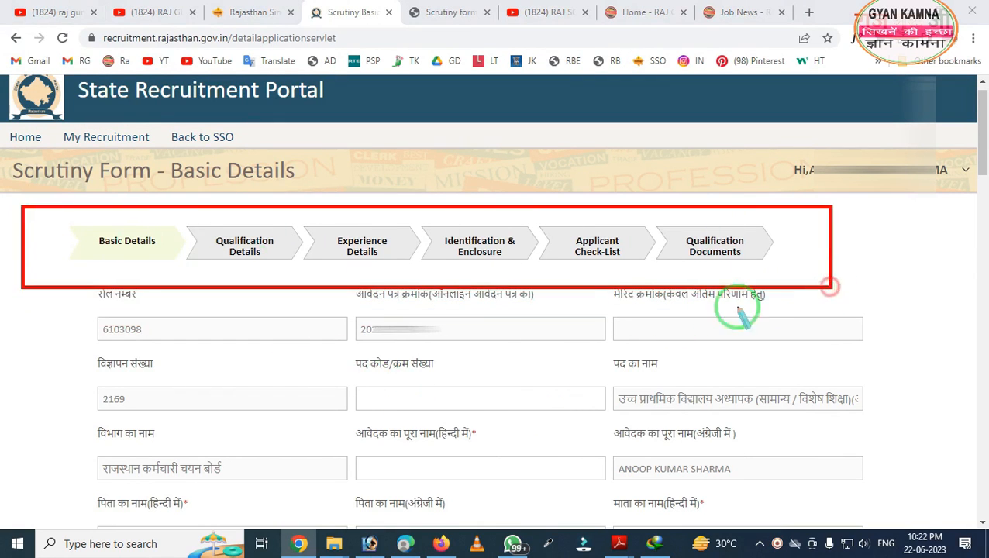
pyautogui.rightClick(589, 287)
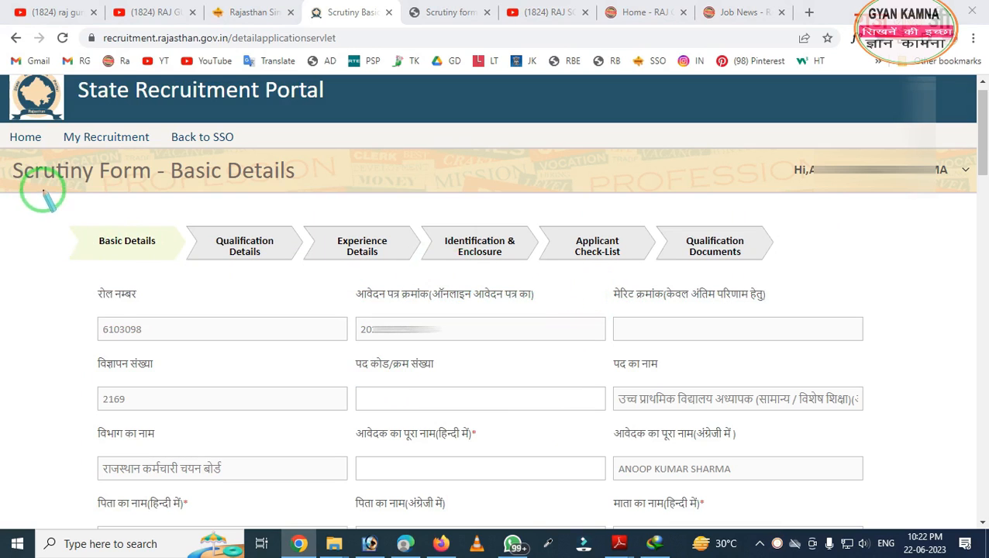
pyautogui.moveTo(42, 190); pyautogui.dragTo(164, 281)
pyautogui.rightClick(184, 280)
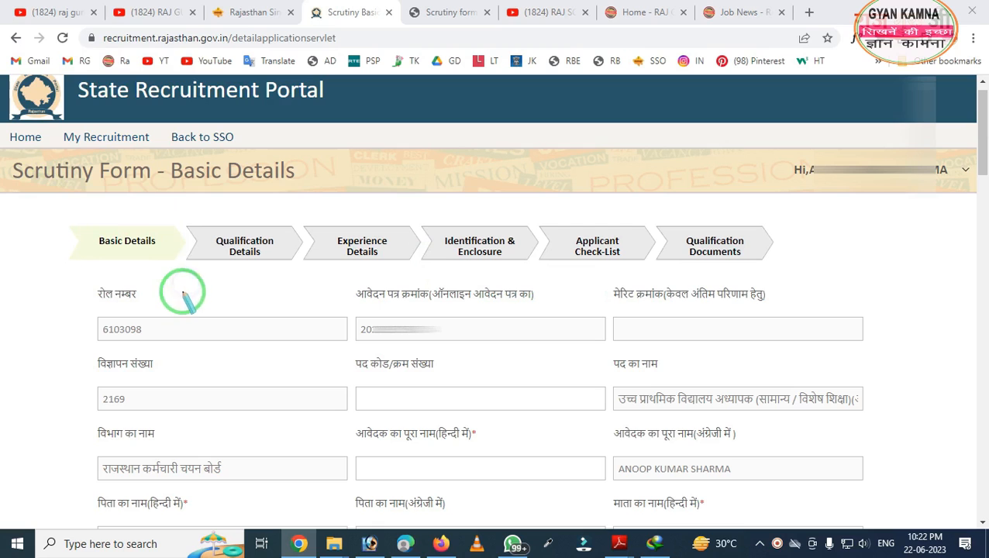
pyautogui.moveTo(77, 267)
pyautogui.mouseDown()
pyautogui.moveTo(81, 310)
pyautogui.moveTo(155, 370)
pyautogui.moveTo(183, 366)
pyautogui.mouseUp()
pyautogui.rightClick(183, 366)
pyautogui.moveTo(349, 278); pyautogui.dragTo(487, 394)
pyautogui.rightClick(487, 394)
pyautogui.moveTo(584, 280); pyautogui.dragTo(698, 355)
pyautogui.rightClick(698, 354)
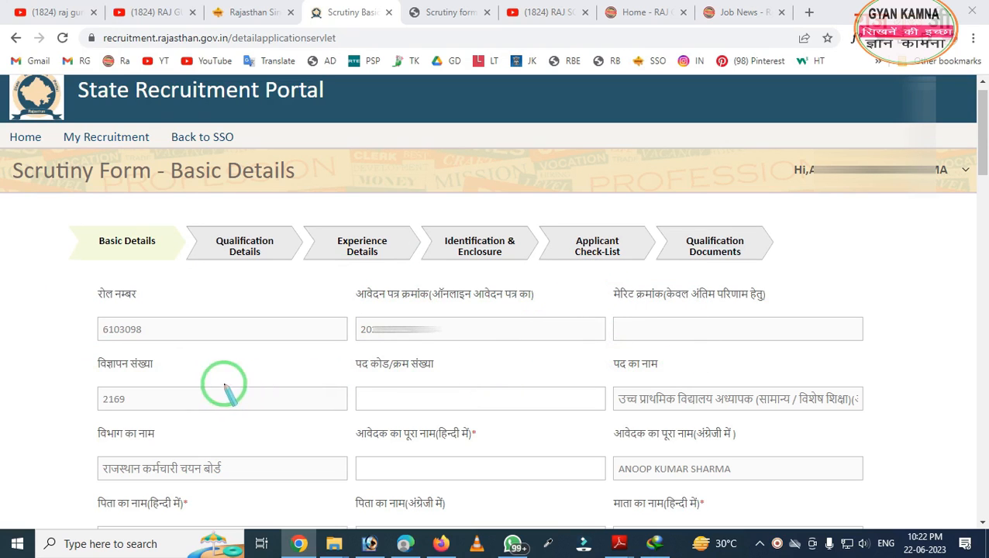
pyautogui.moveTo(4, 326)
pyautogui.mouseDown()
pyautogui.moveTo(223, 490)
pyautogui.moveTo(239, 422)
pyautogui.mouseUp()
pyautogui.rightClick(238, 422)
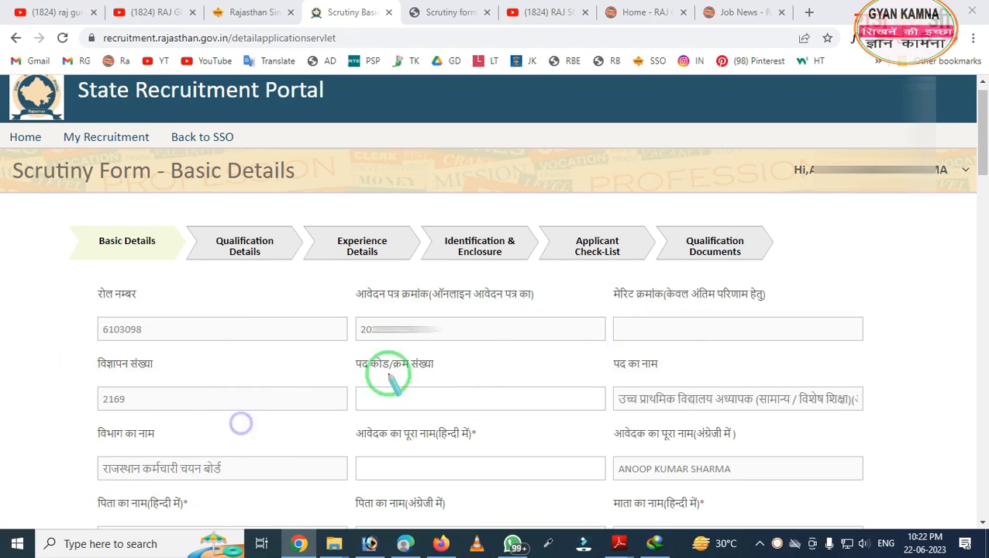
pyautogui.moveTo(340, 337); pyautogui.dragTo(454, 415)
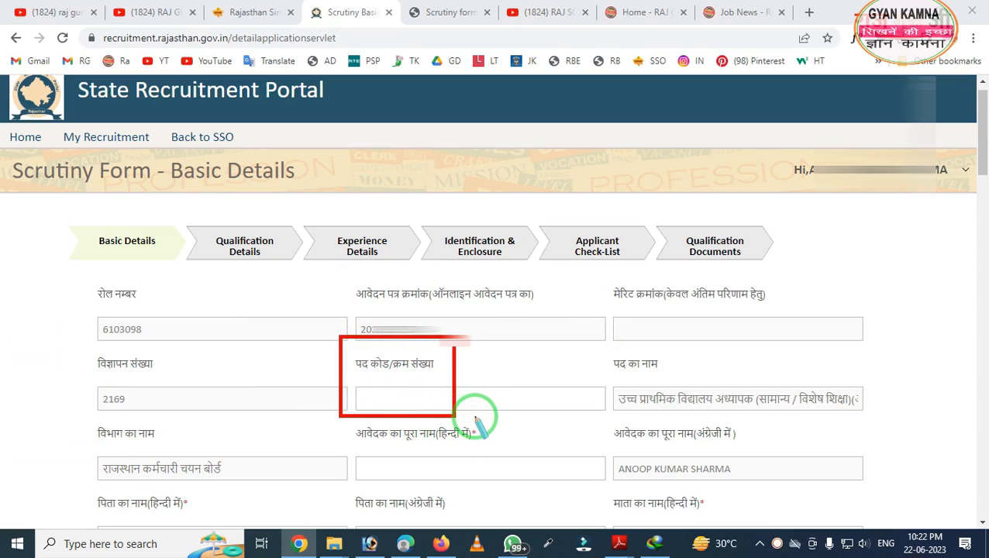
pyautogui.rightClick(459, 413)
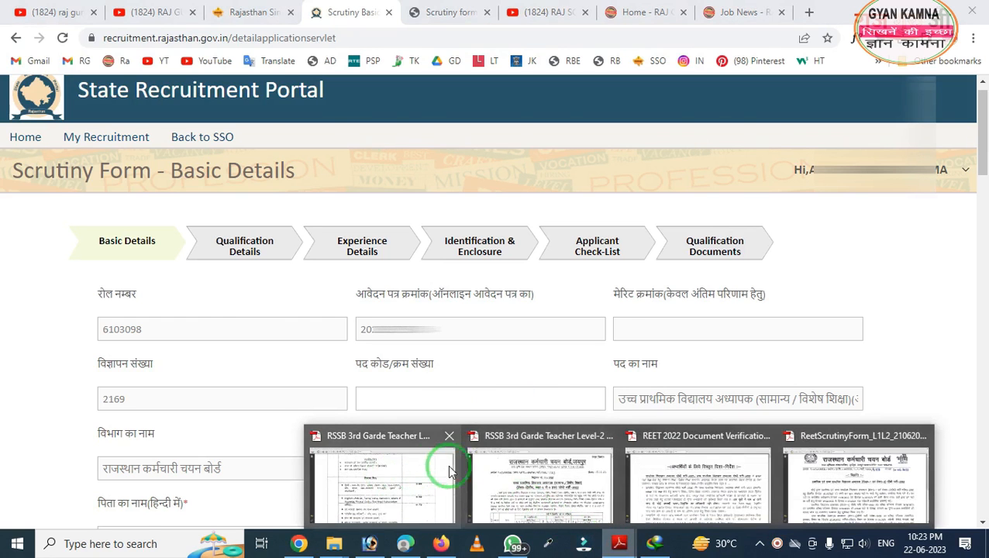
pyautogui.click(543, 477)
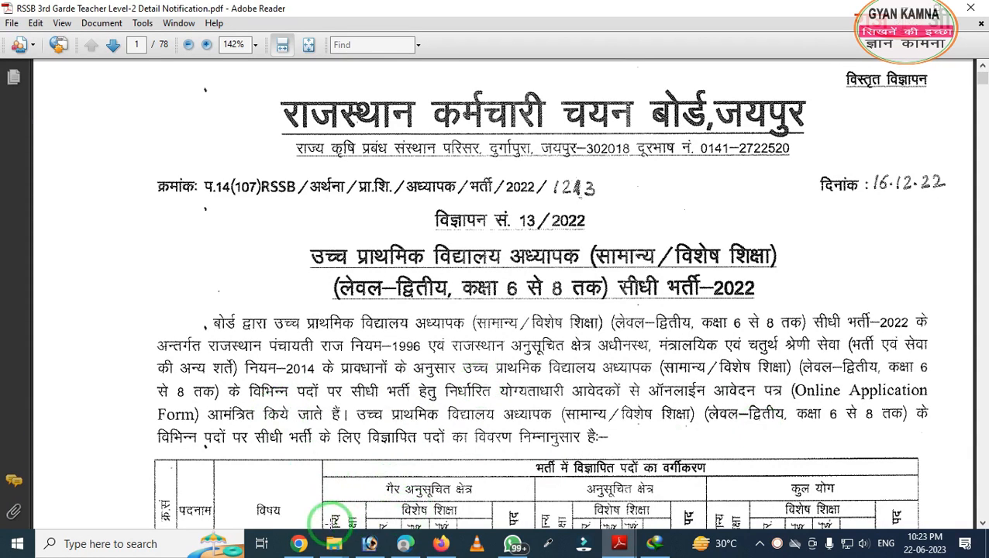
pyautogui.click(299, 543)
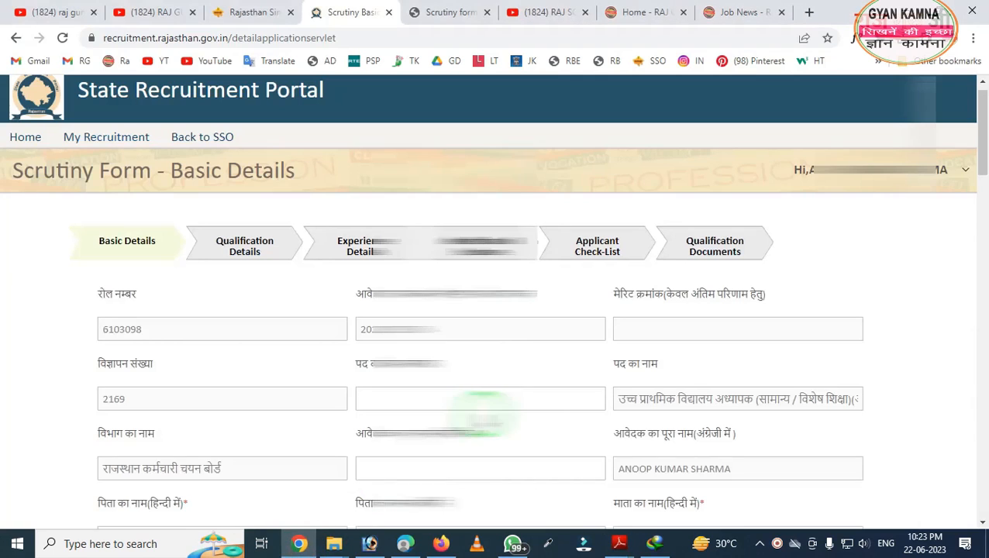
pyautogui.scroll(-3, 475, 404)
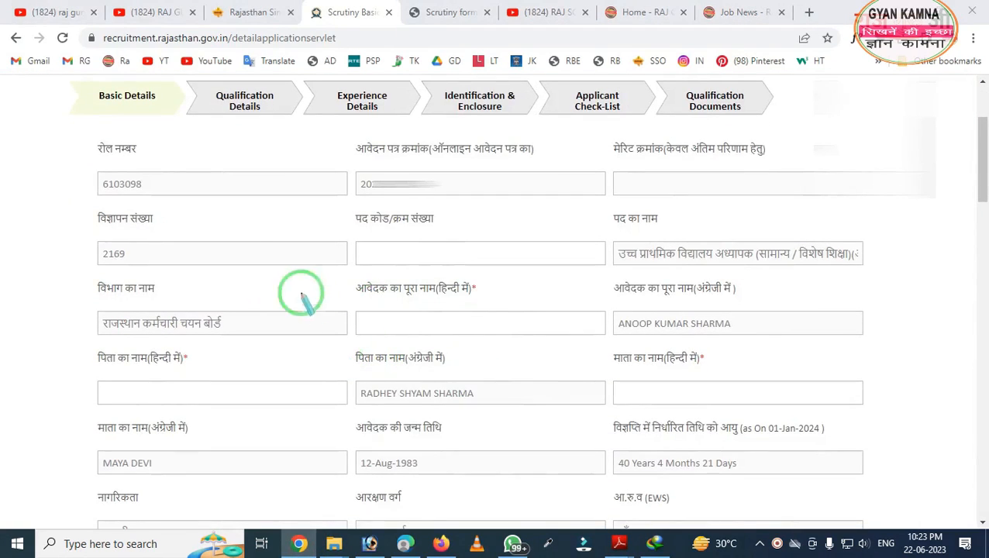
pyautogui.moveTo(342, 199); pyautogui.dragTo(557, 282)
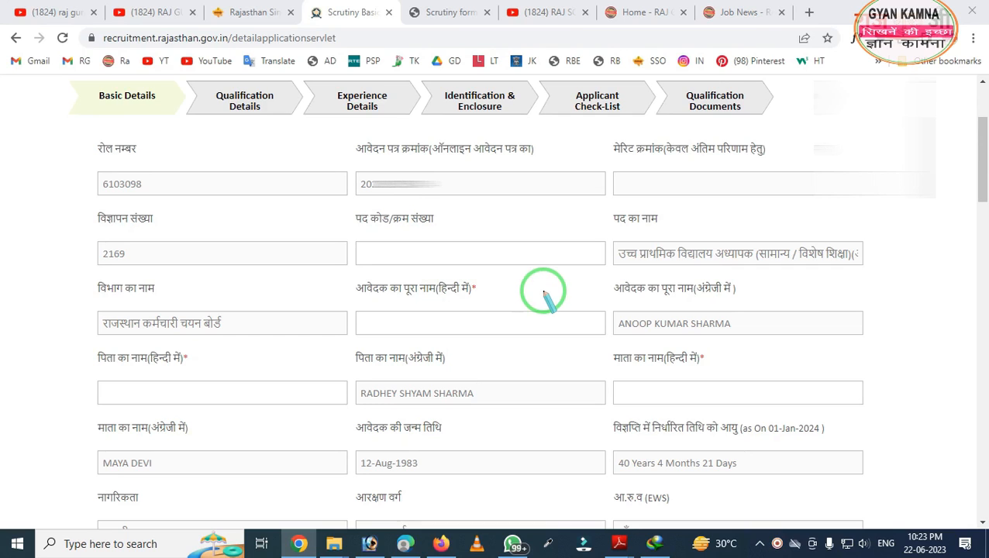
pyautogui.moveTo(451, 249)
pyautogui.mouseDown()
pyautogui.moveTo(453, 302)
pyautogui.moveTo(524, 341)
pyautogui.mouseUp()
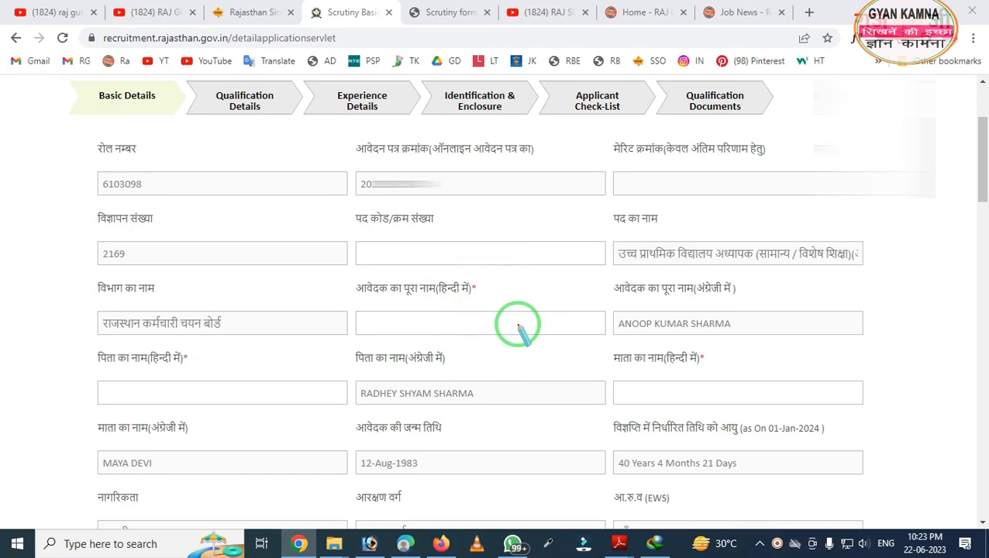
pyautogui.moveTo(358, 209)
pyautogui.mouseDown()
pyautogui.moveTo(437, 281)
pyautogui.moveTo(469, 285)
pyautogui.mouseUp()
pyautogui.rightClick(469, 285)
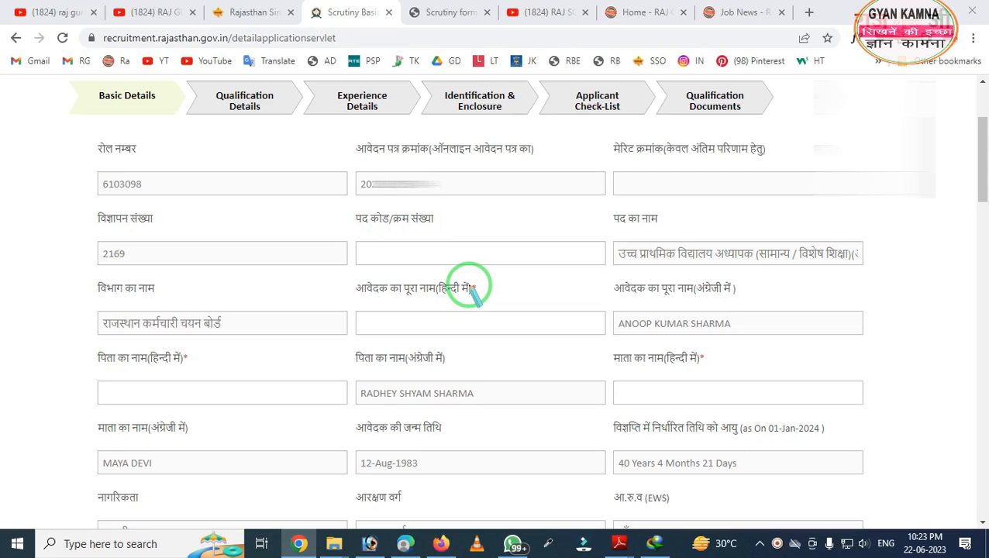
pyautogui.press('Escape')
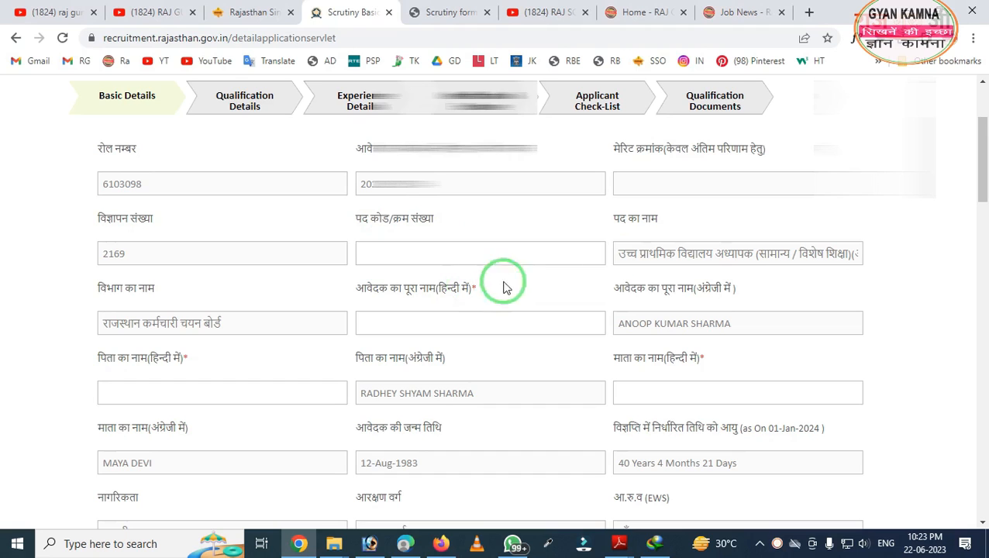
pyautogui.scroll(-2, 704, 260)
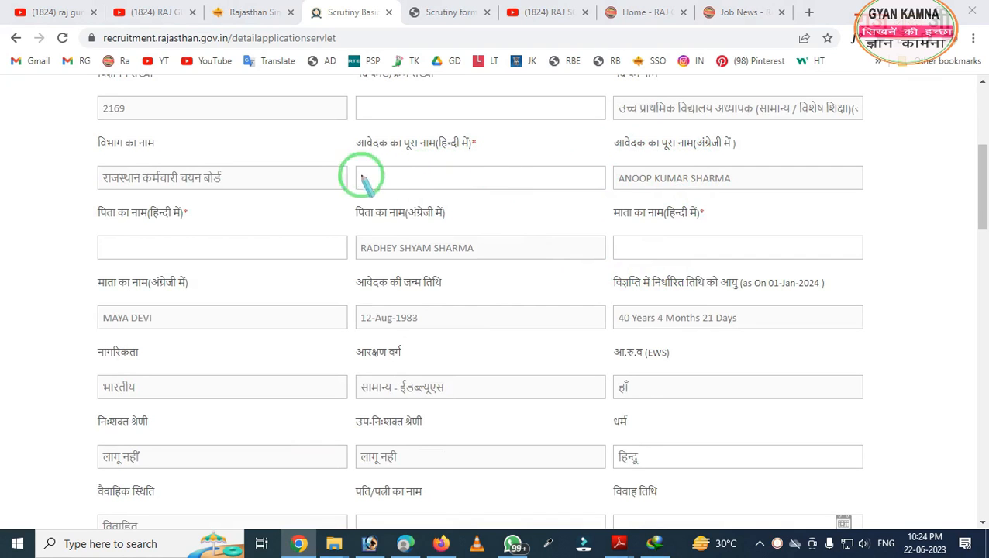
# - Enter the applicant's full name in the Hindi name field using the Devanagari on-screen keyboard and accept it
pyautogui.moveTo(335, 123)
pyautogui.mouseDown()
pyautogui.moveTo(426, 233)
pyautogui.moveTo(514, 233)
pyautogui.mouseUp()
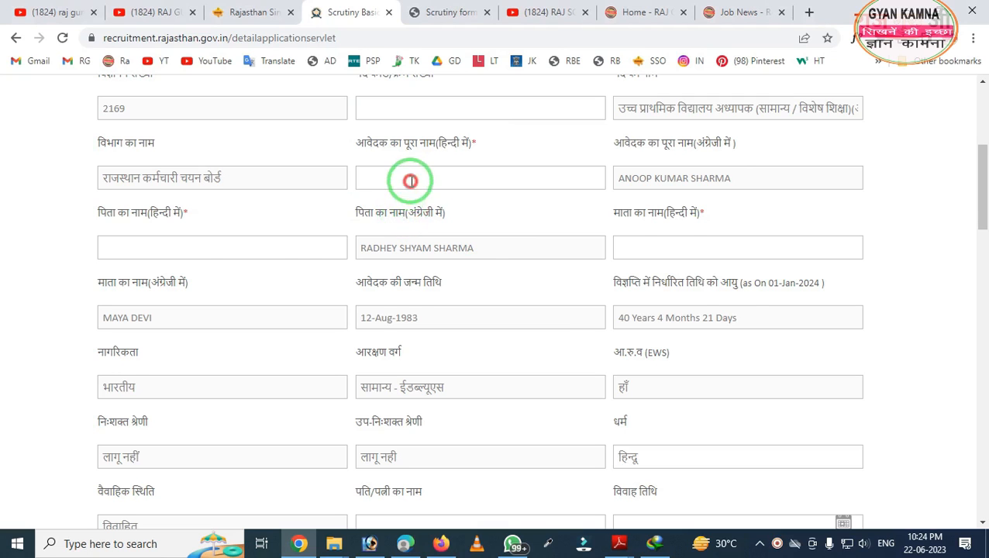
pyautogui.click(407, 180)
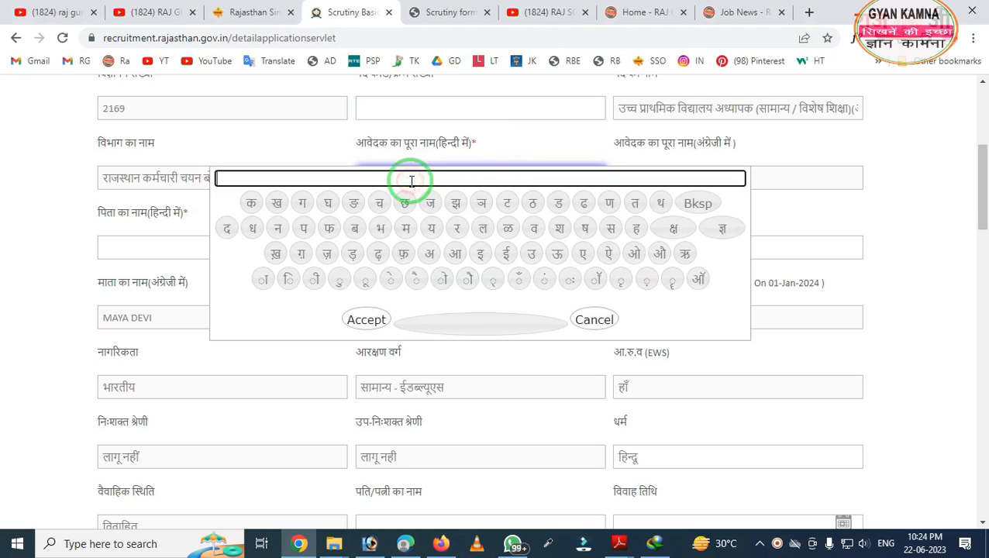
pyautogui.click(491, 158)
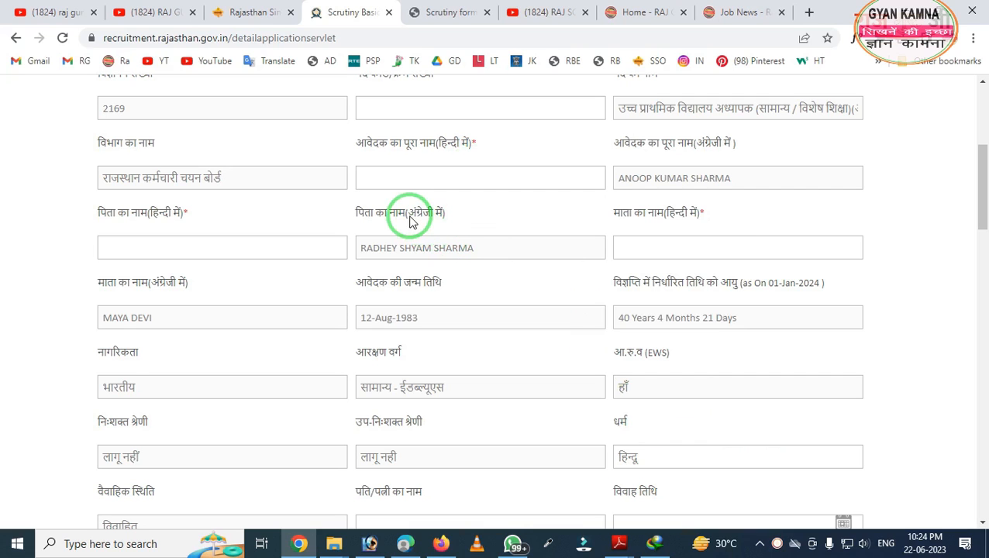
pyautogui.click(387, 172)
pyautogui.click(385, 175)
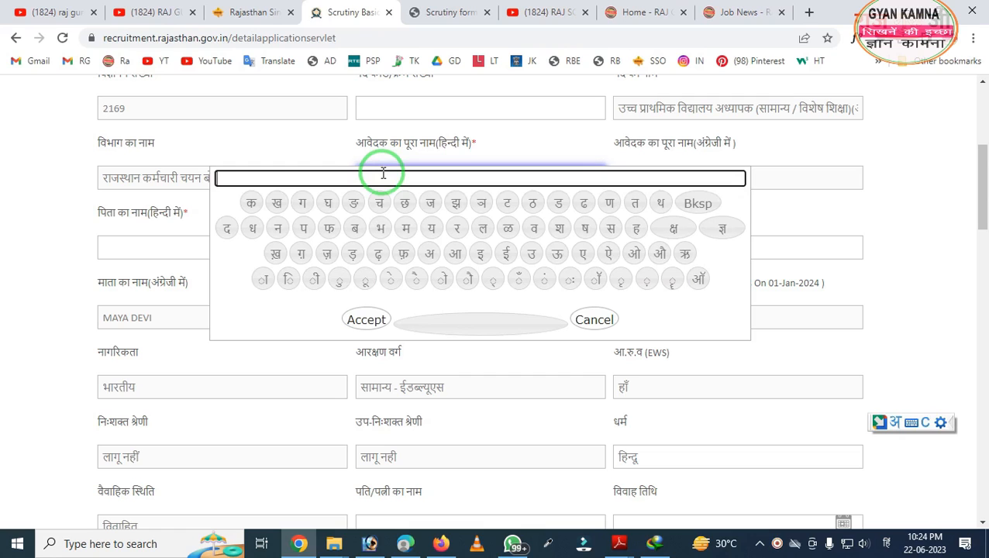
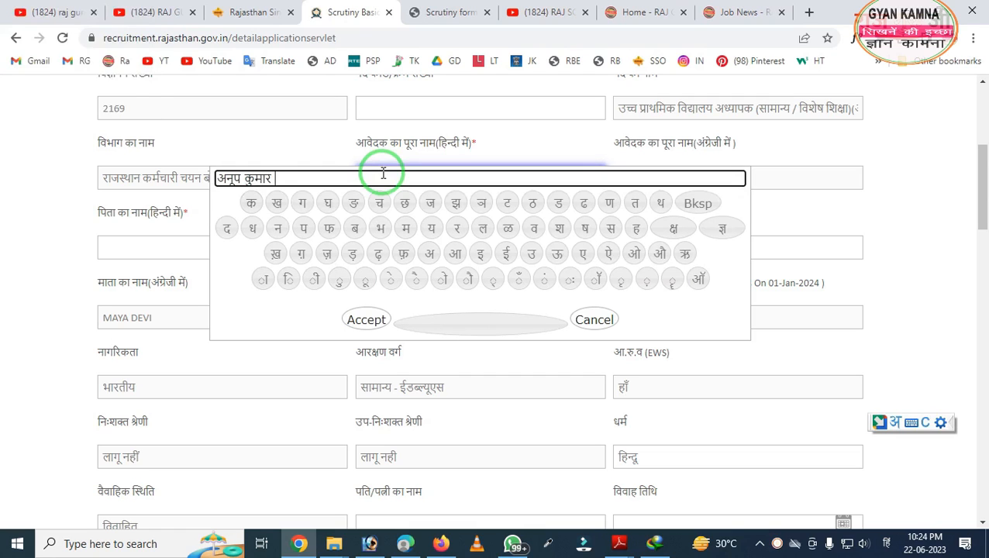
pyautogui.click(373, 318)
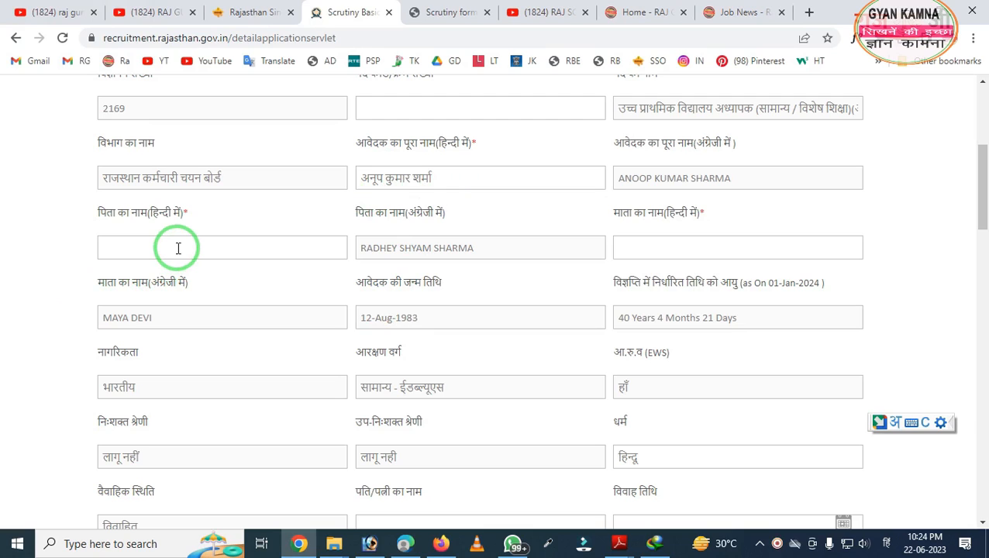
pyautogui.moveTo(46, 188); pyautogui.dragTo(264, 341)
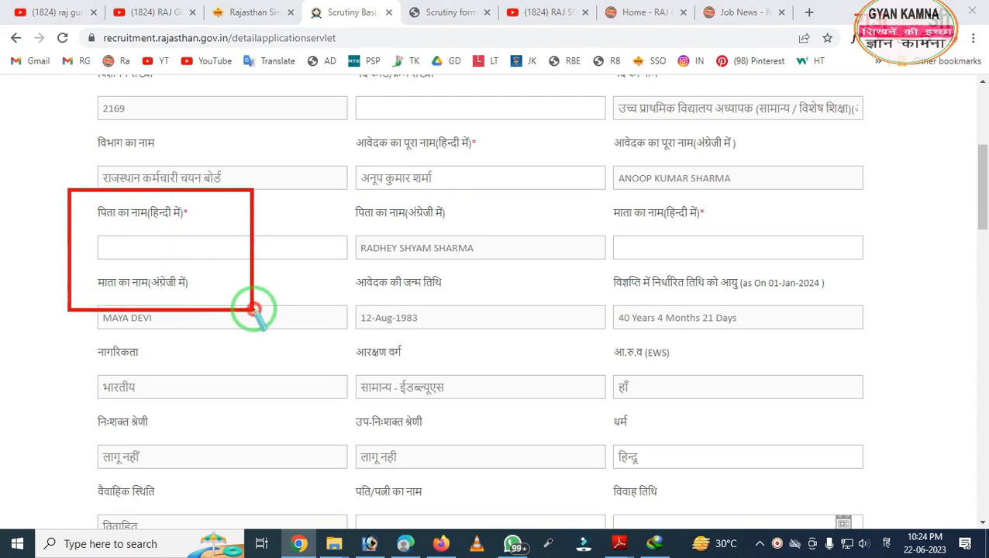
pyautogui.press('Escape')
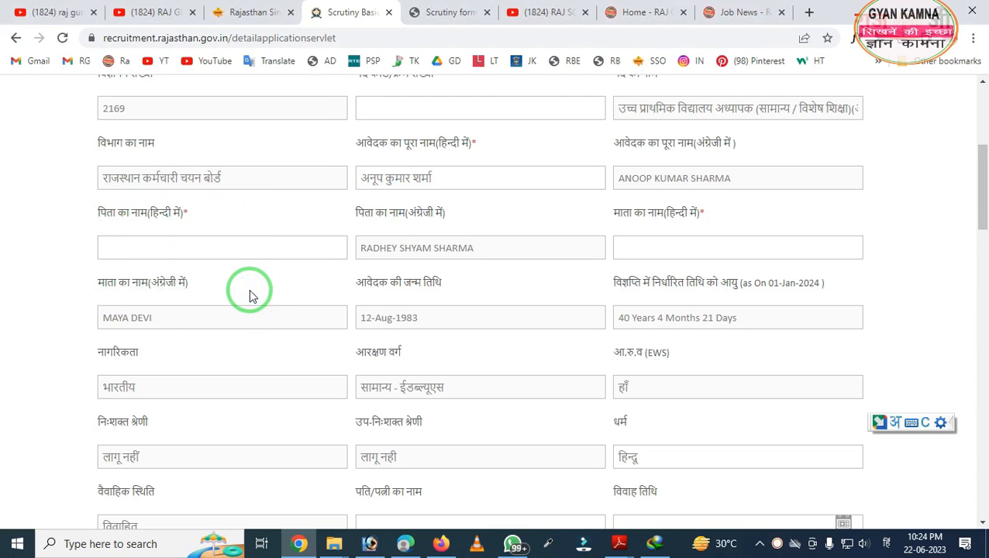
pyautogui.hotkey('alt', 'shift')
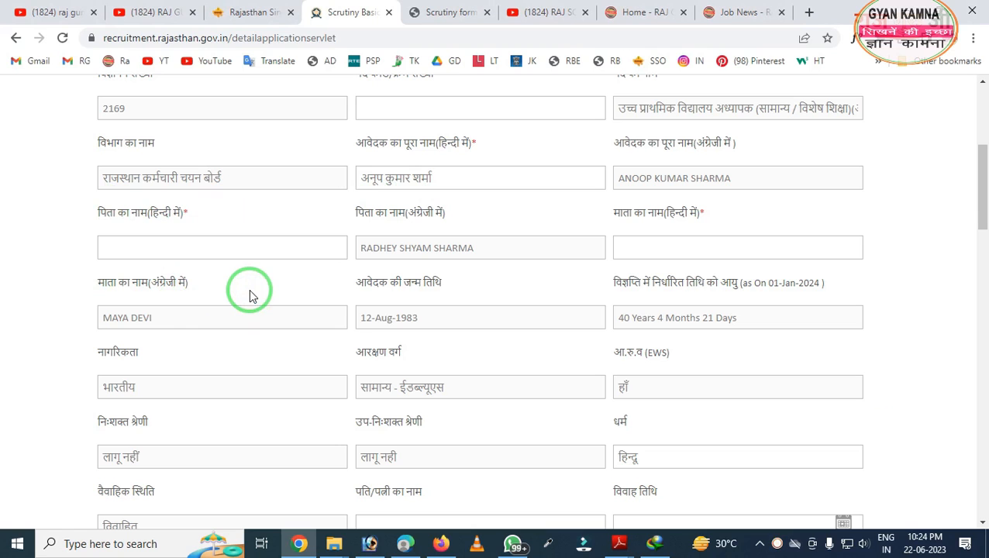
pyautogui.scroll(-1, 250, 296)
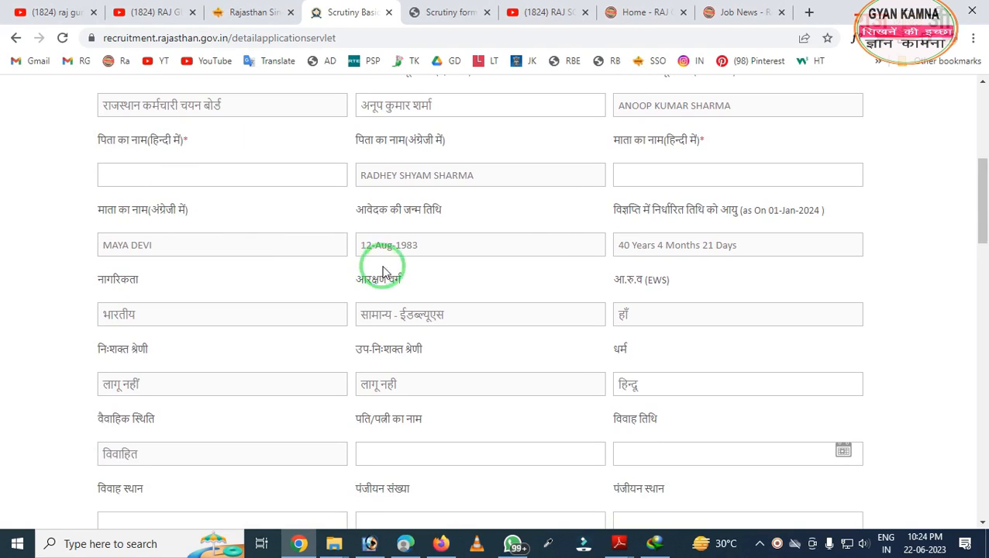
pyautogui.scroll(-1, 552, 238)
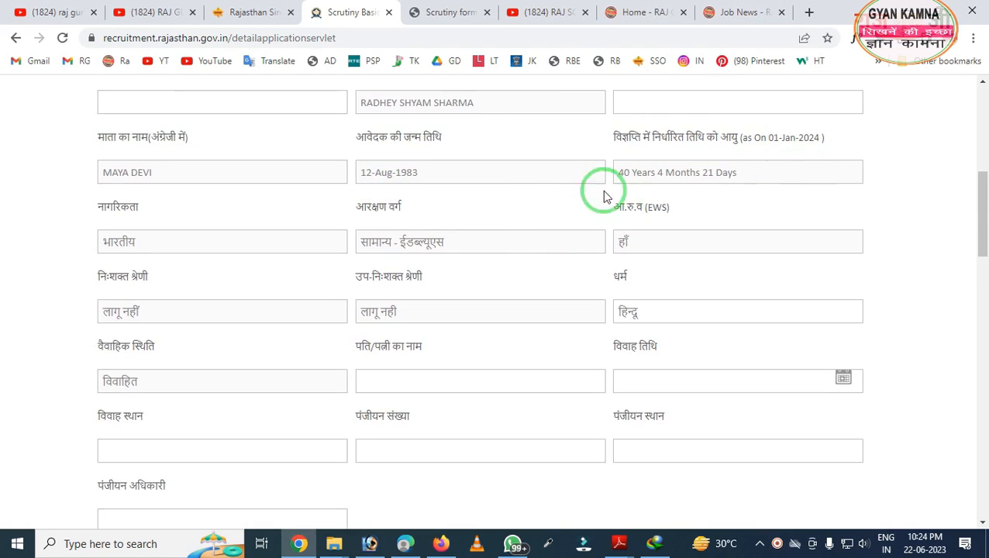
pyautogui.scroll(-1, 413, 247)
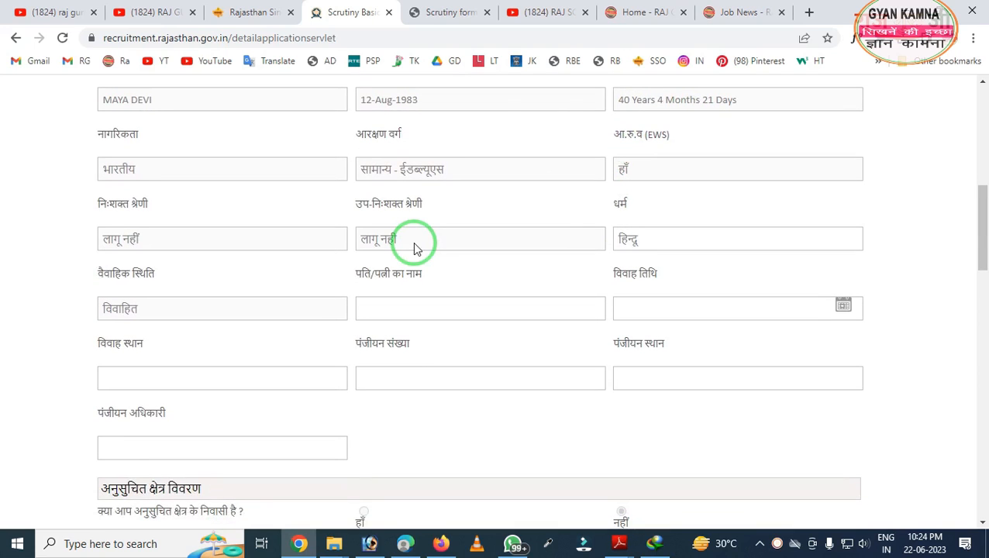
pyautogui.scroll(-1, 413, 247)
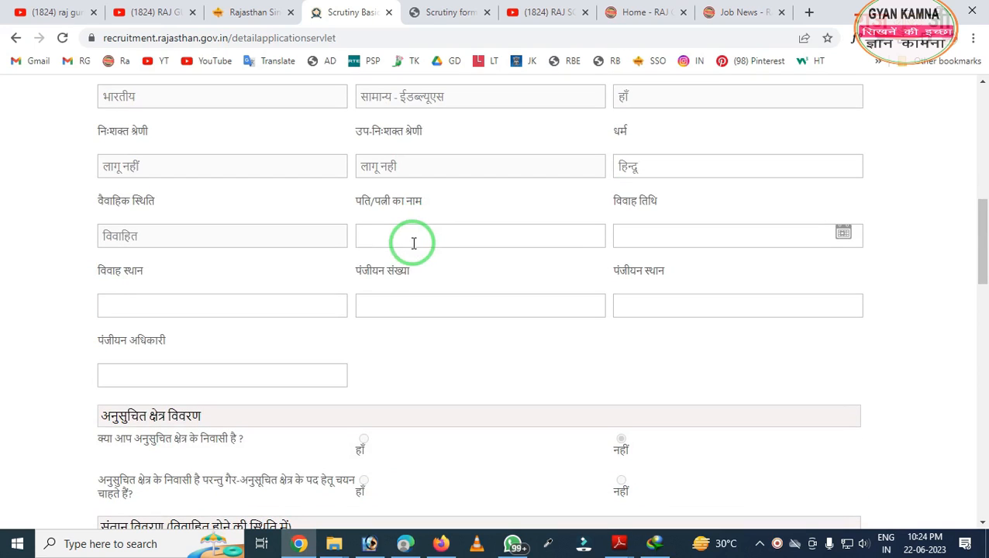
pyautogui.moveTo(61, 192)
pyautogui.mouseDown()
pyautogui.moveTo(110, 255)
pyautogui.moveTo(213, 267)
pyautogui.mouseUp()
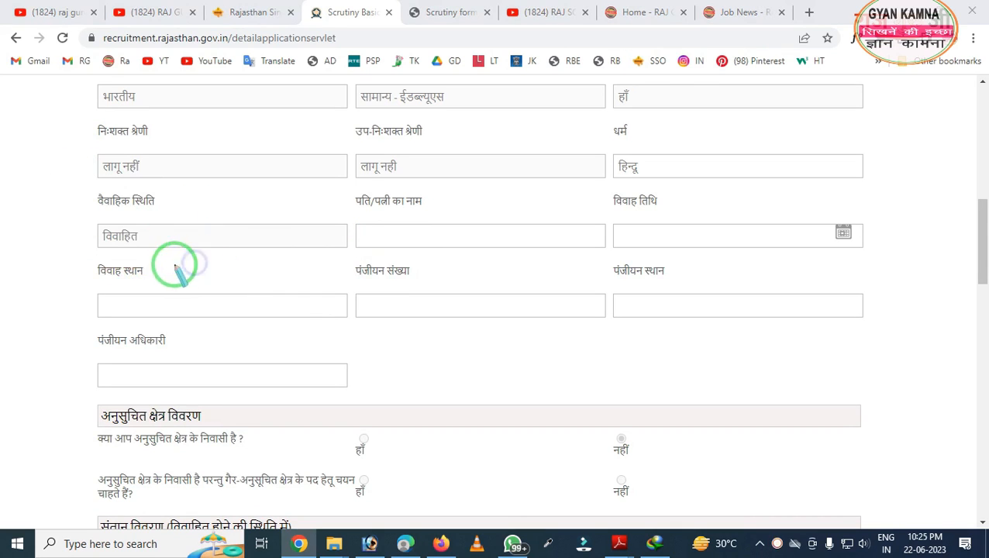
pyautogui.moveTo(81, 205); pyautogui.dragTo(172, 247)
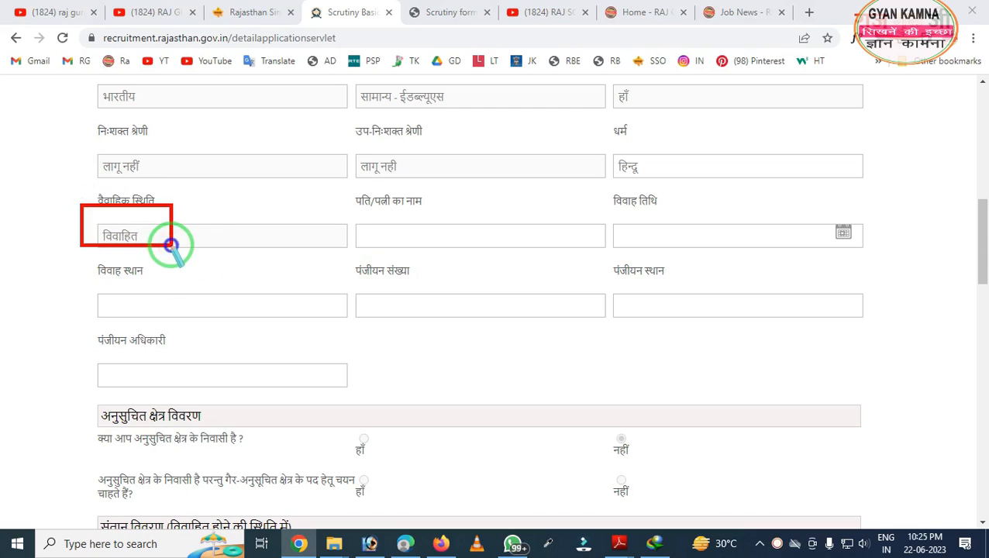
pyautogui.moveTo(326, 203)
pyautogui.mouseDown()
pyautogui.moveTo(402, 262)
pyautogui.moveTo(469, 264)
pyautogui.mouseUp()
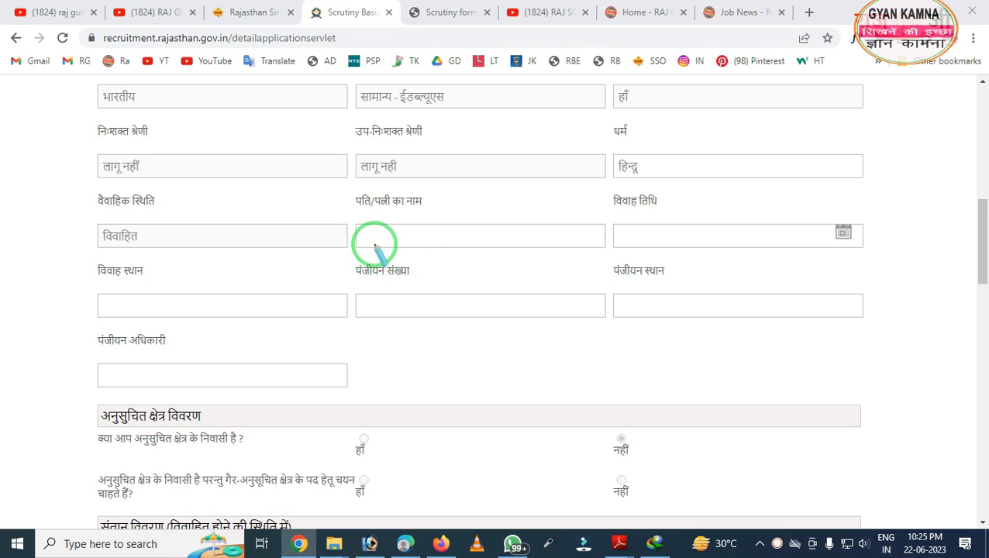
pyautogui.moveTo(353, 189)
pyautogui.mouseDown()
pyautogui.moveTo(444, 285)
pyautogui.moveTo(482, 279)
pyautogui.mouseUp()
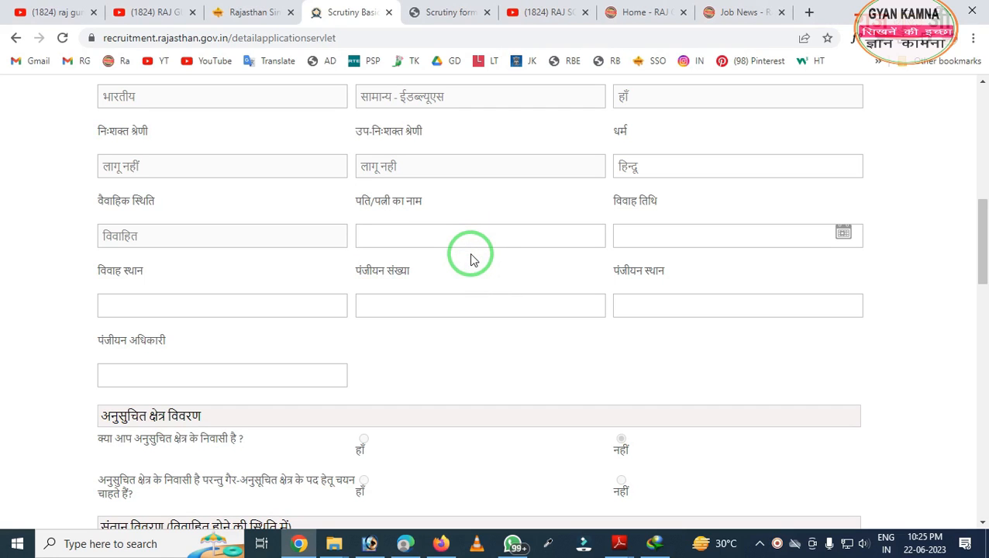
pyautogui.moveTo(605, 193)
pyautogui.mouseDown()
pyautogui.moveTo(698, 279)
pyautogui.moveTo(895, 289)
pyautogui.mouseUp()
pyautogui.hotkey('ctrl', 'z')
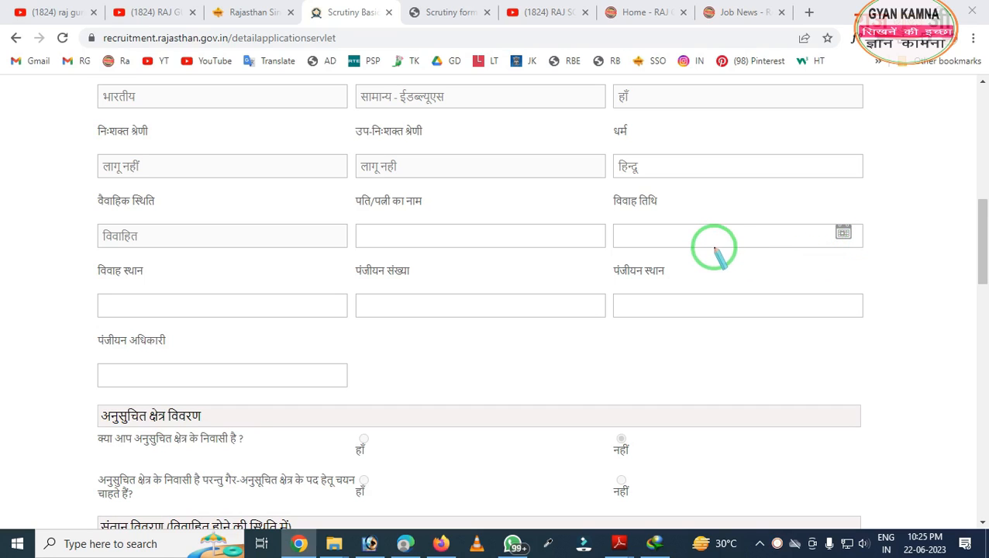
pyautogui.press('Escape')
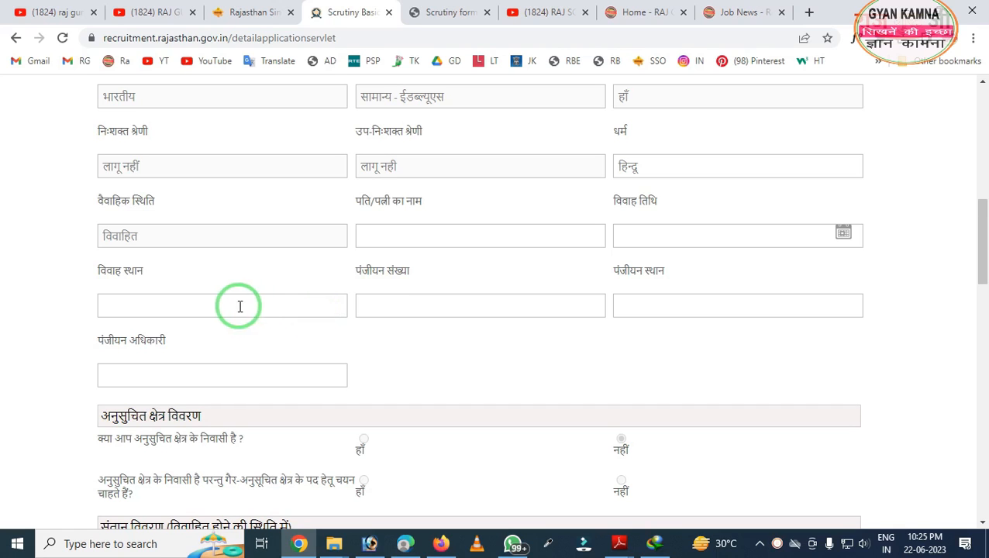
pyautogui.scroll(-1, 233, 291)
pyautogui.moveTo(84, 195)
pyautogui.mouseDown()
pyautogui.moveTo(228, 272)
pyautogui.moveTo(773, 273)
pyautogui.mouseUp()
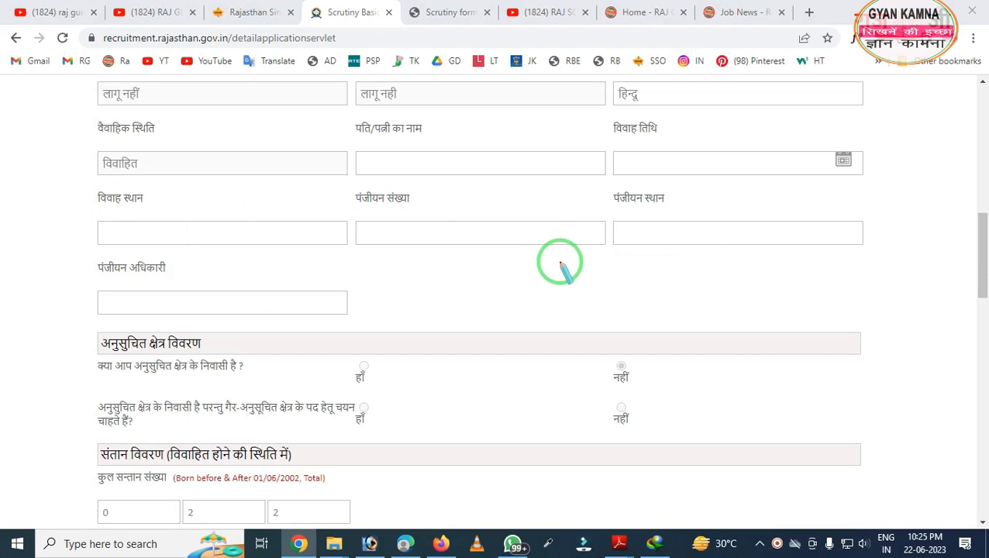
pyautogui.moveTo(398, 175)
pyautogui.mouseDown()
pyautogui.moveTo(537, 335)
pyautogui.moveTo(930, 347)
pyautogui.mouseUp()
pyautogui.moveTo(2, 211); pyautogui.dragTo(364, 402)
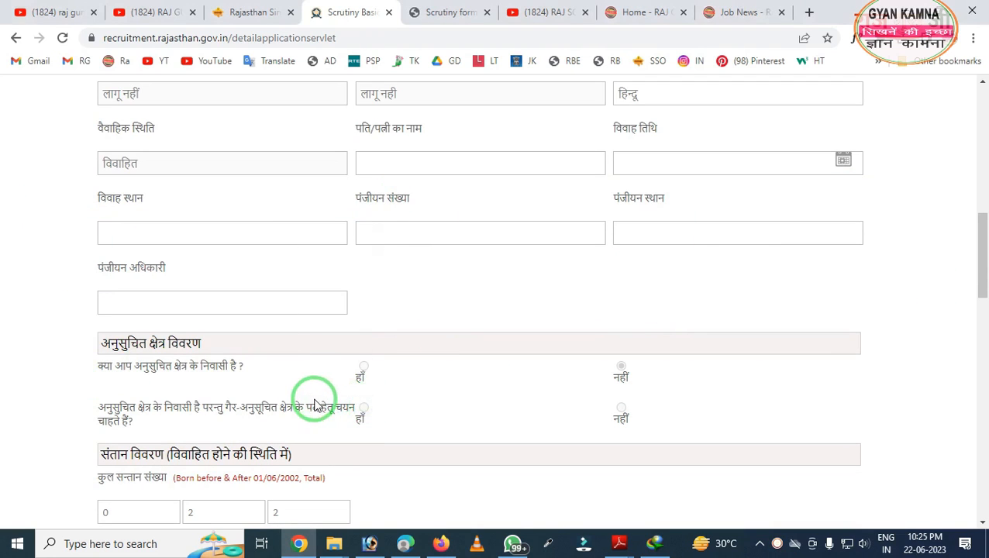
pyautogui.scroll(-3, 282, 332)
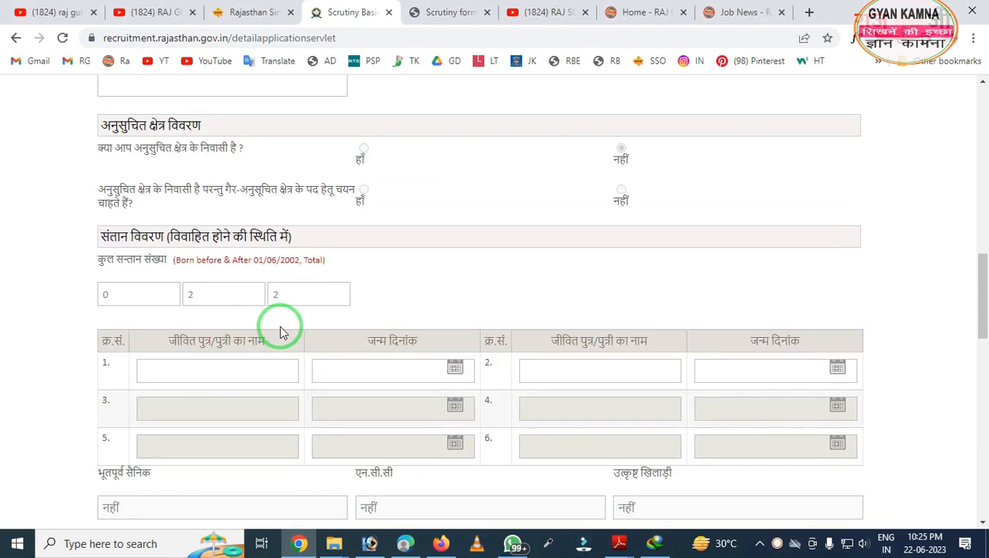
pyautogui.scroll(1, 256, 303)
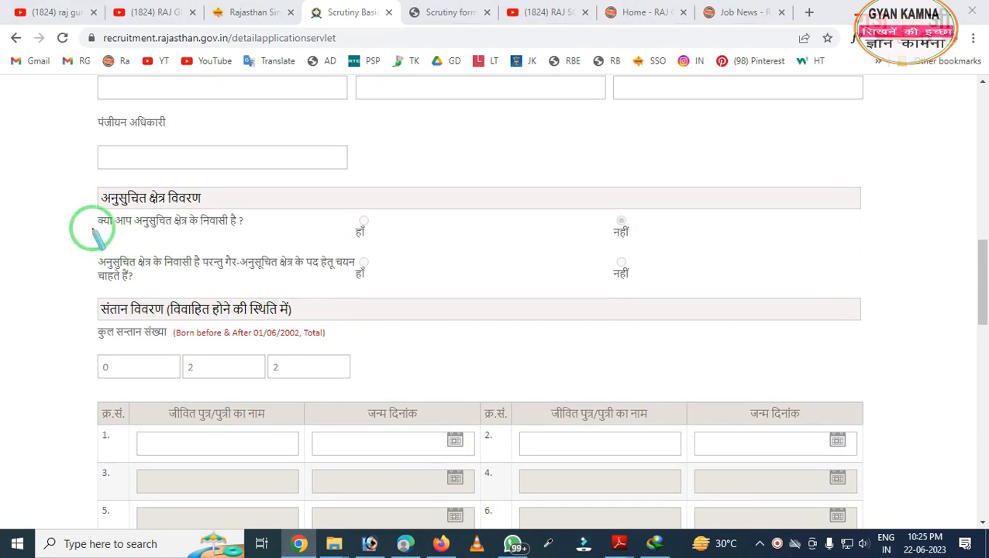
pyautogui.moveTo(64, 172)
pyautogui.mouseDown()
pyautogui.moveTo(155, 260)
pyautogui.moveTo(314, 299)
pyautogui.moveTo(411, 309)
pyautogui.mouseUp()
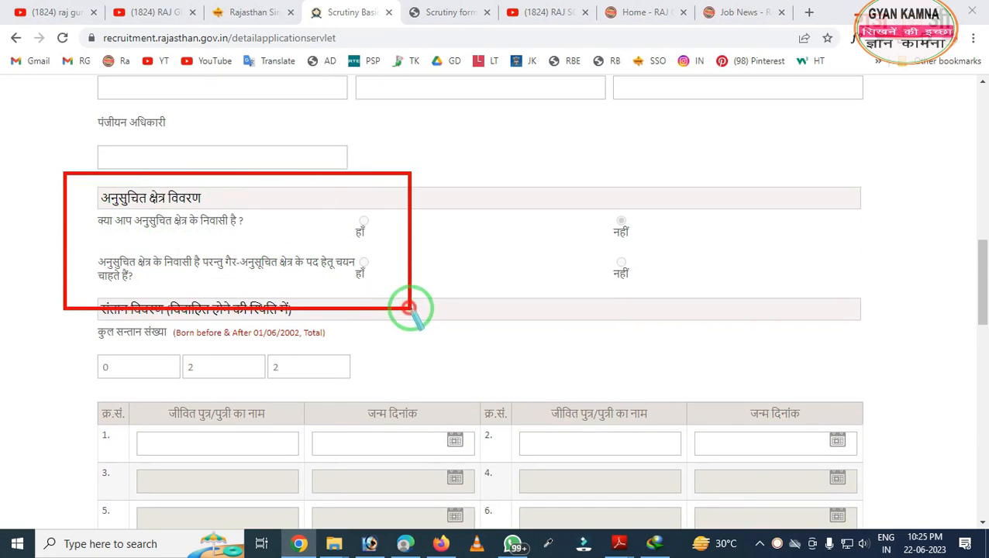
pyautogui.rightClick(317, 228)
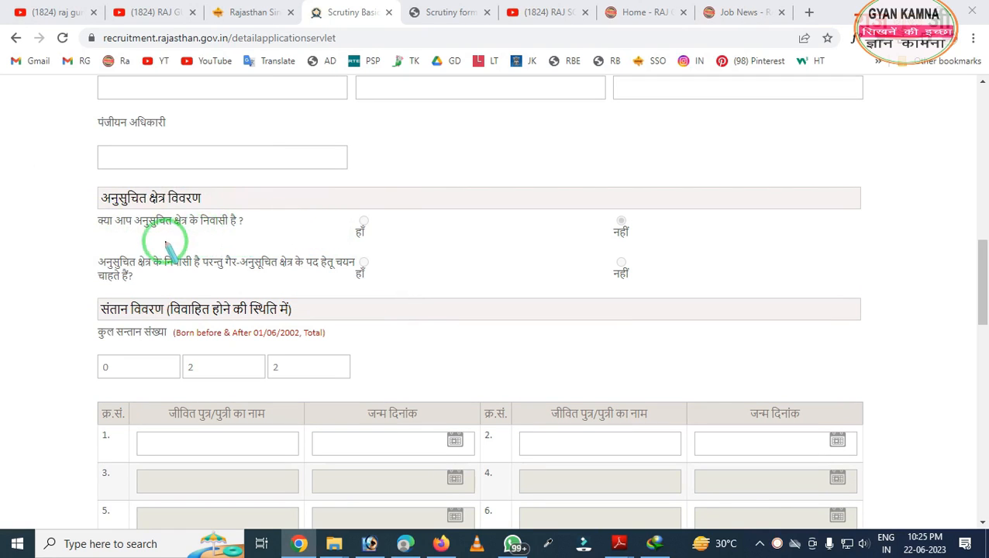
pyautogui.moveTo(69, 188)
pyautogui.mouseDown()
pyautogui.moveTo(89, 209)
pyautogui.moveTo(237, 220)
pyautogui.moveTo(315, 239)
pyautogui.mouseUp()
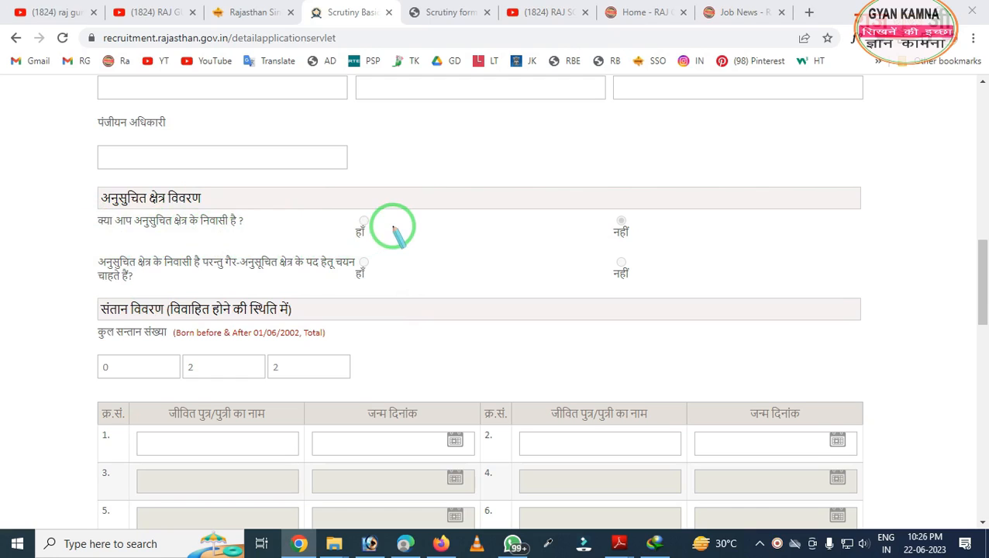
pyautogui.click(629, 220)
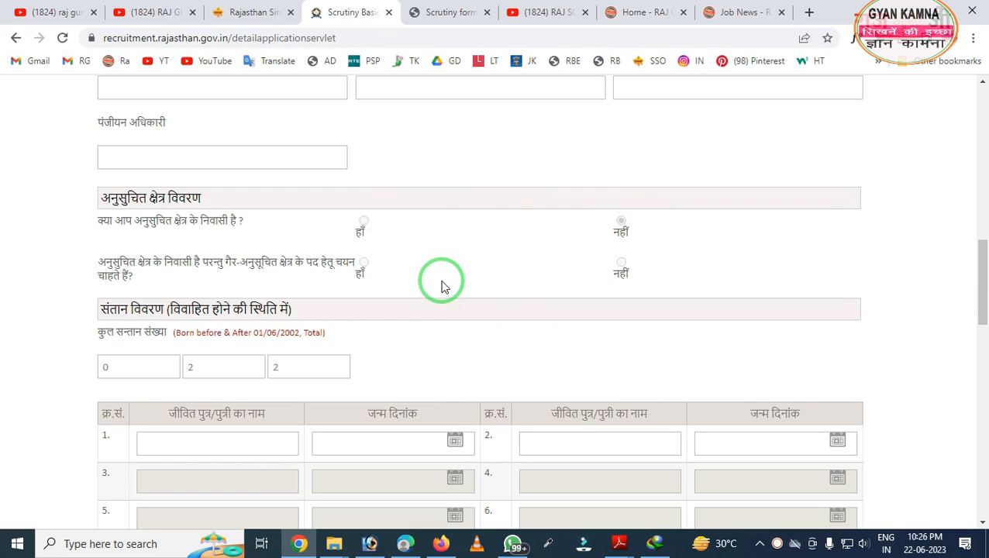
pyautogui.scroll(-1, 442, 287)
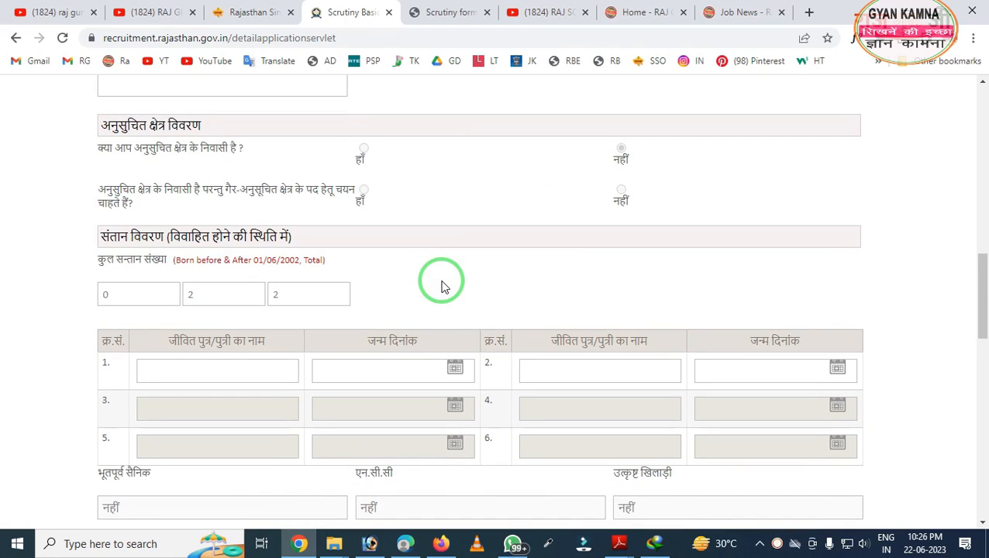
pyautogui.scroll(-1, 411, 286)
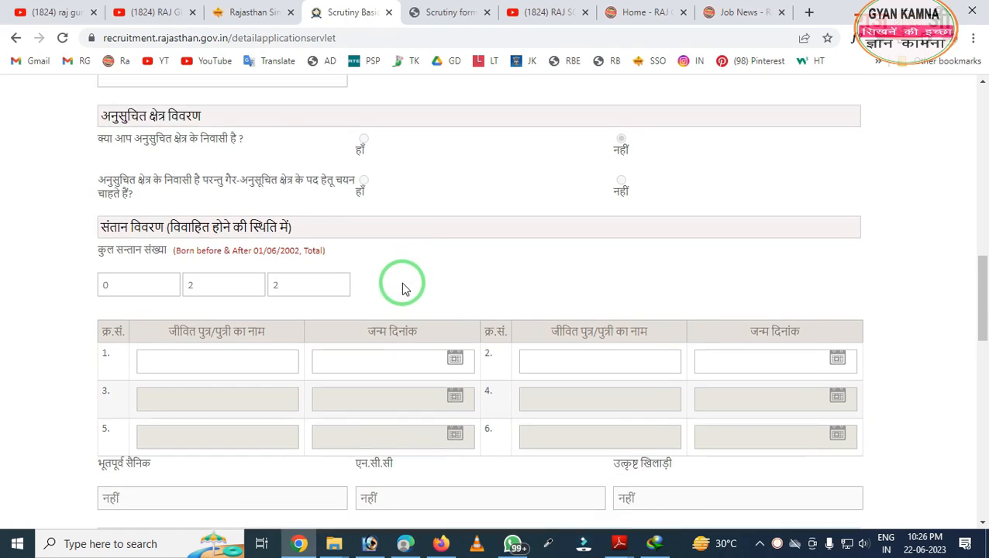
pyautogui.hotkey('ctrl', 'alt', 'd')
pyautogui.moveTo(67, 128)
pyautogui.mouseDown()
pyautogui.moveTo(225, 289)
pyautogui.moveTo(434, 313)
pyautogui.mouseUp()
pyautogui.rightClick(264, 303)
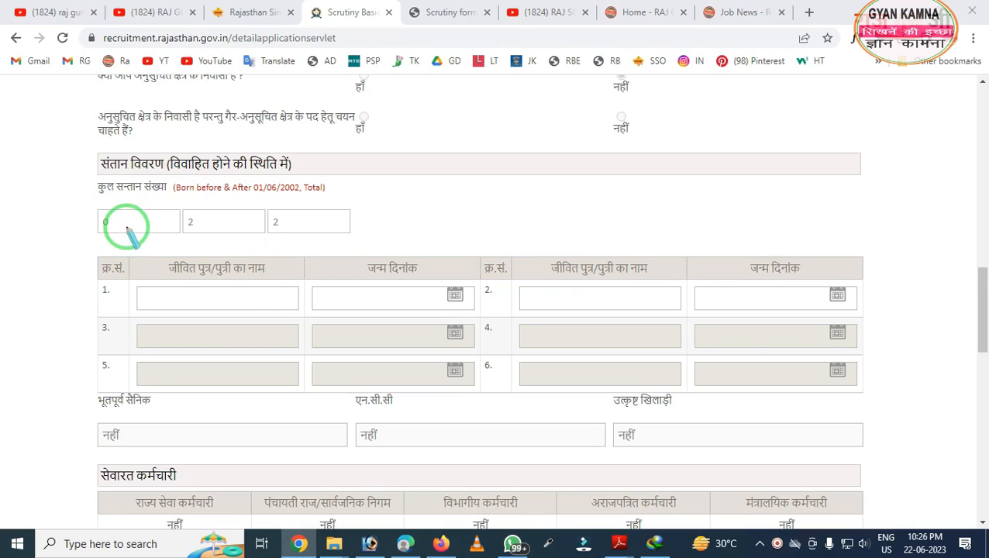
pyautogui.moveTo(143, 208); pyautogui.dragTo(331, 247)
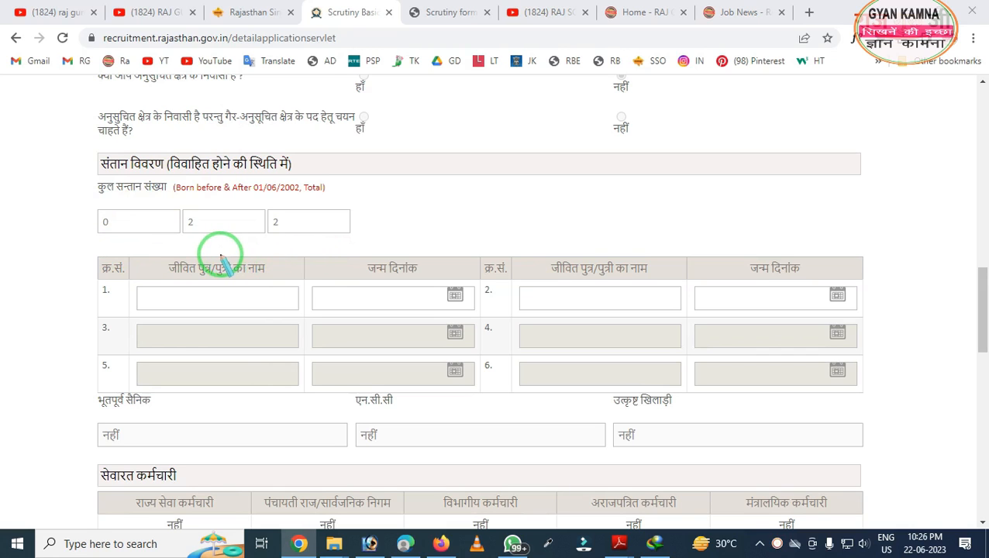
pyautogui.moveTo(132, 265)
pyautogui.mouseDown()
pyautogui.moveTo(209, 336)
pyautogui.moveTo(296, 331)
pyautogui.mouseUp()
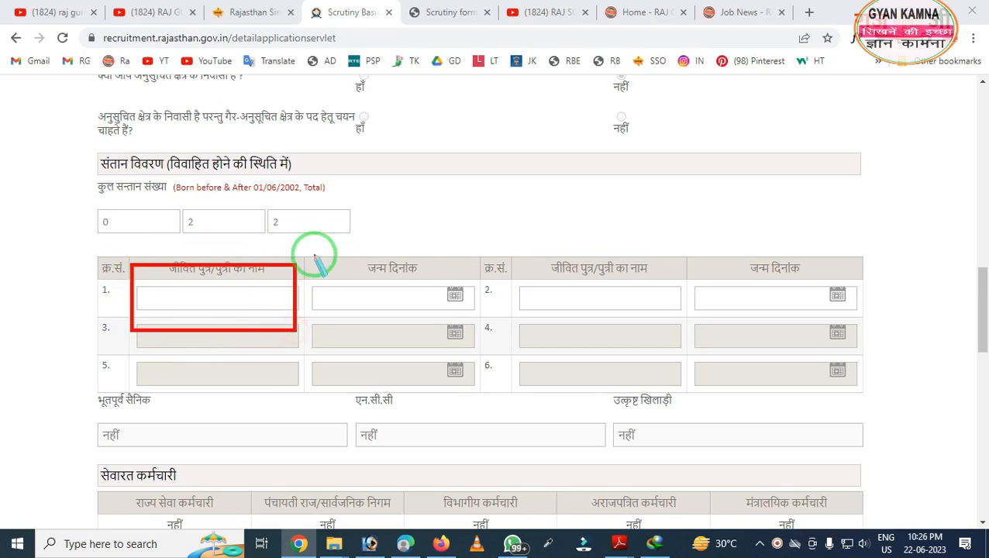
pyautogui.moveTo(311, 258); pyautogui.dragTo(431, 304)
pyautogui.moveTo(674, 363); pyautogui.dragTo(789, 376)
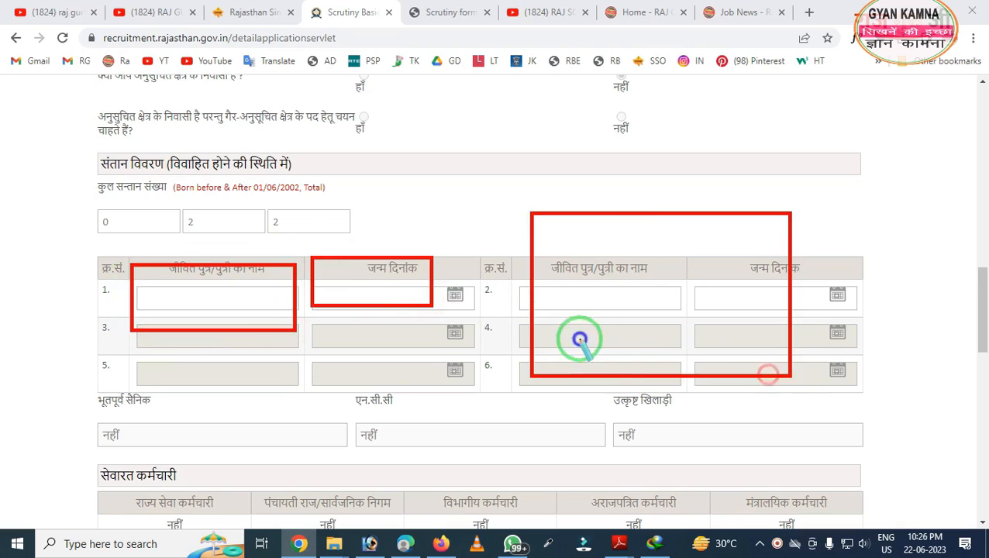
pyautogui.rightClick(578, 338)
pyautogui.moveTo(177, 199)
pyautogui.mouseDown()
pyautogui.moveTo(311, 238)
pyautogui.moveTo(369, 238)
pyautogui.mouseUp()
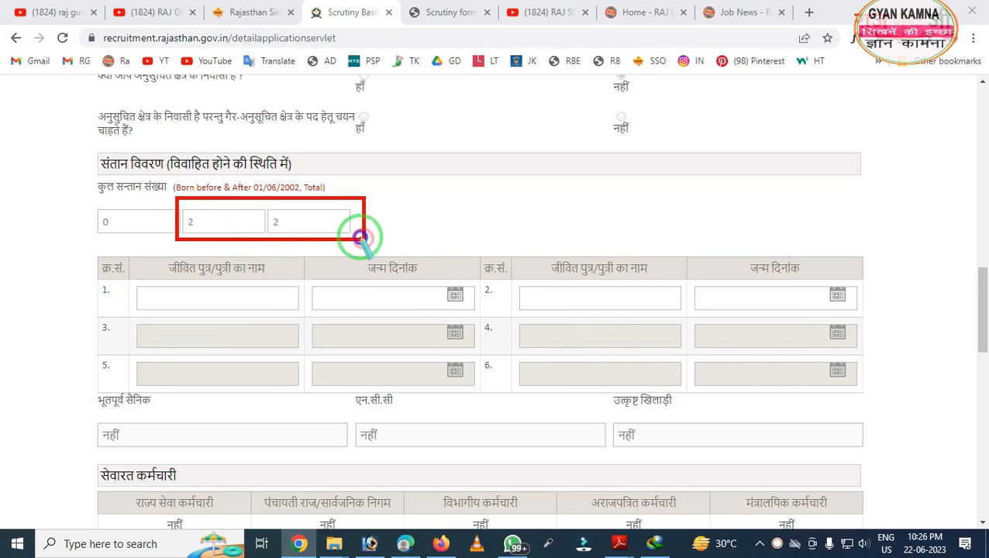
pyautogui.rightClick(257, 274)
pyautogui.moveTo(73, 252)
pyautogui.mouseDown()
pyautogui.moveTo(469, 404)
pyautogui.moveTo(812, 401)
pyautogui.mouseUp()
pyautogui.rightClick(477, 291)
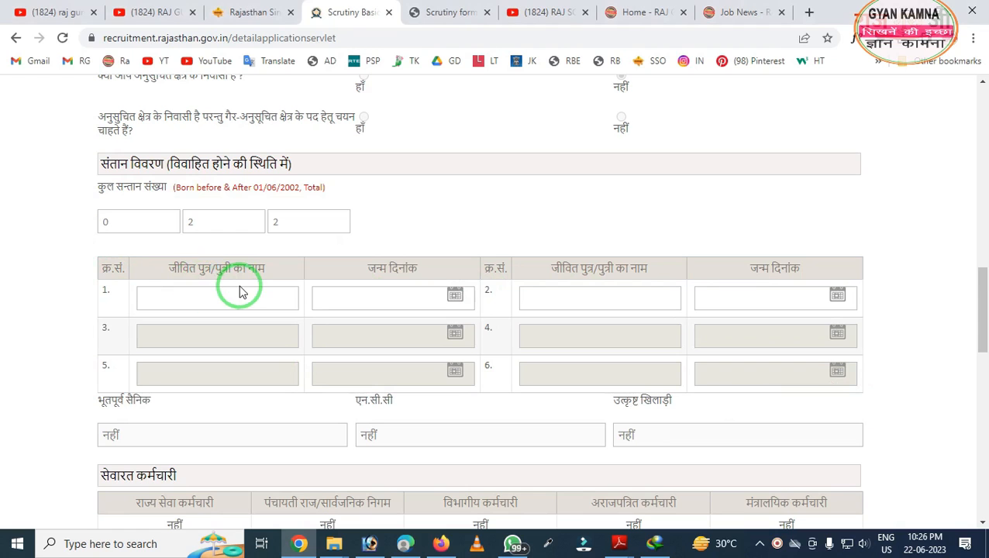
pyautogui.scroll(-3, 240, 291)
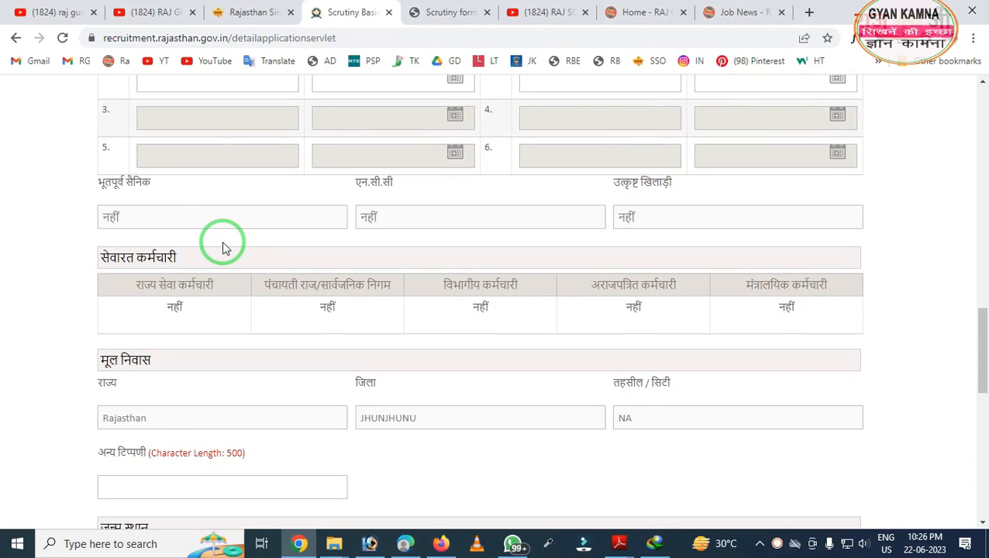
pyautogui.moveTo(83, 181); pyautogui.dragTo(914, 351)
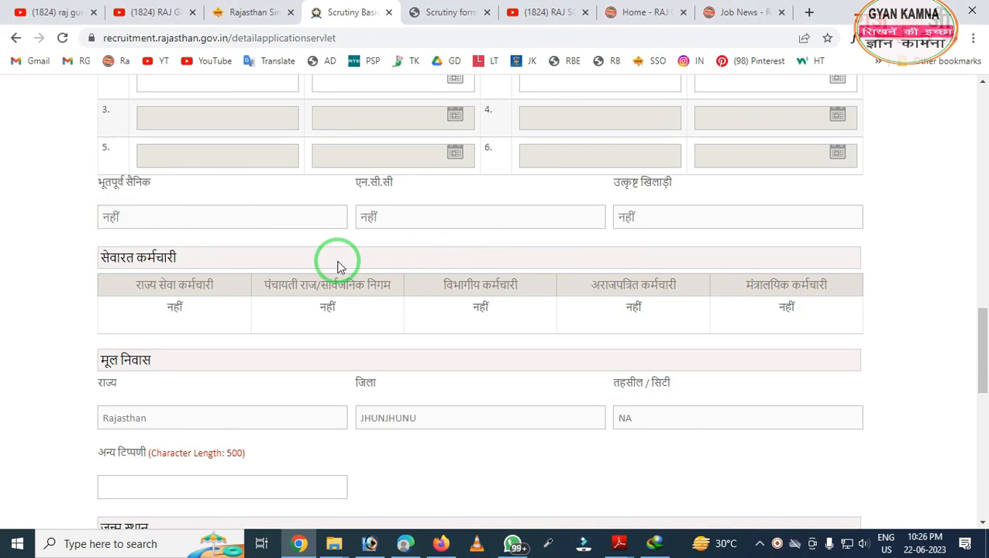
pyautogui.scroll(-2, 337, 268)
pyautogui.scroll(-1, 338, 268)
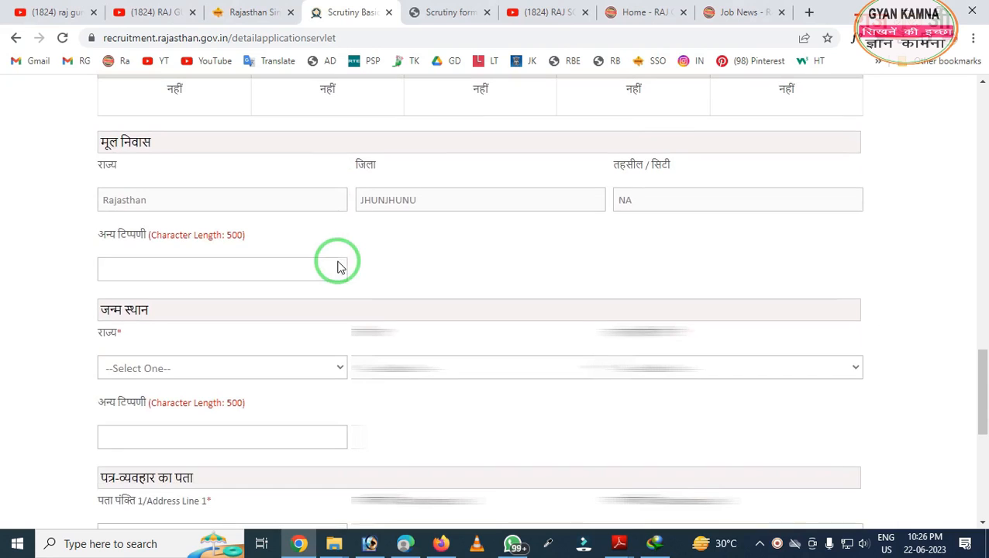
# - Set the birthplace state to Rajasthan and choose its district and tehsil/city
pyautogui.scroll(-2, 339, 262)
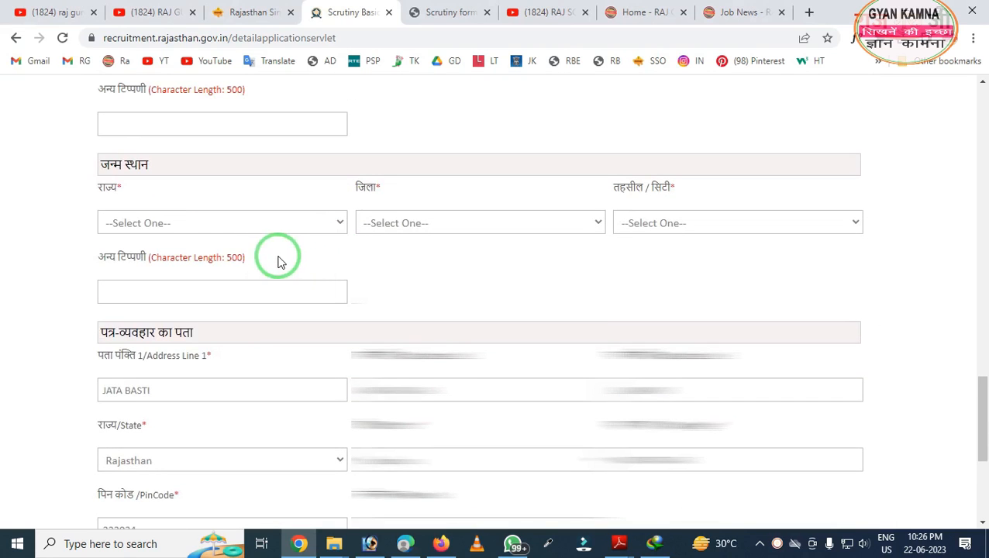
pyautogui.click(175, 223)
pyautogui.press('r')
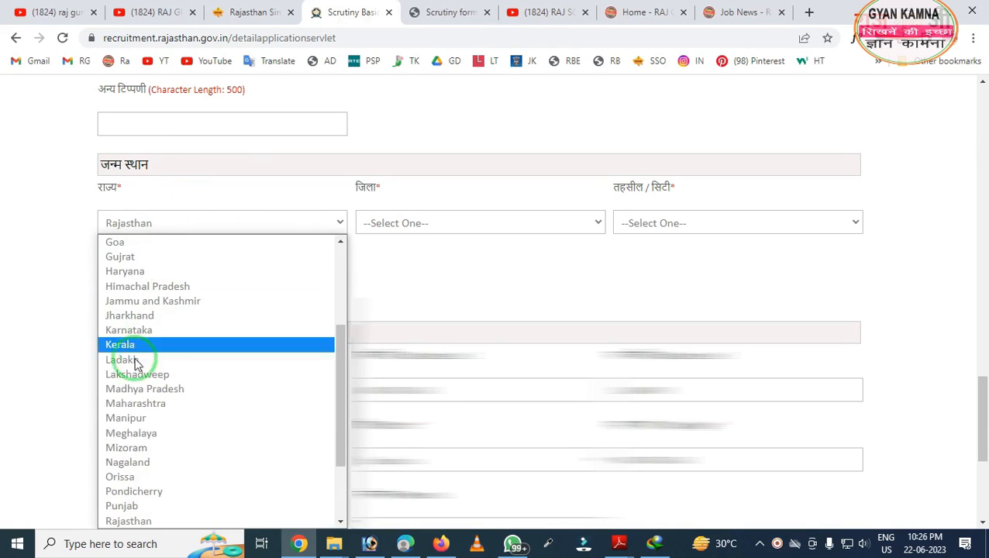
pyautogui.click(116, 521)
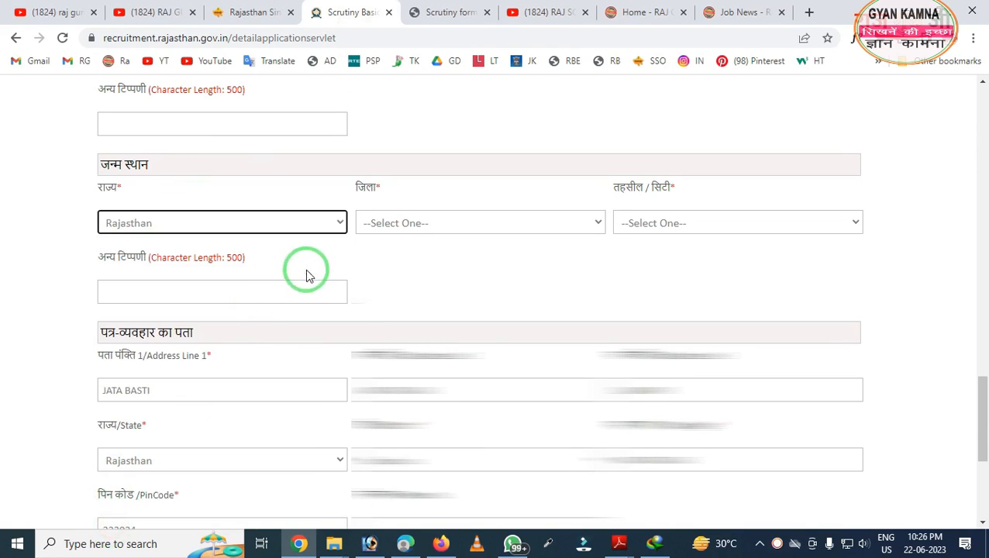
pyautogui.click(388, 223)
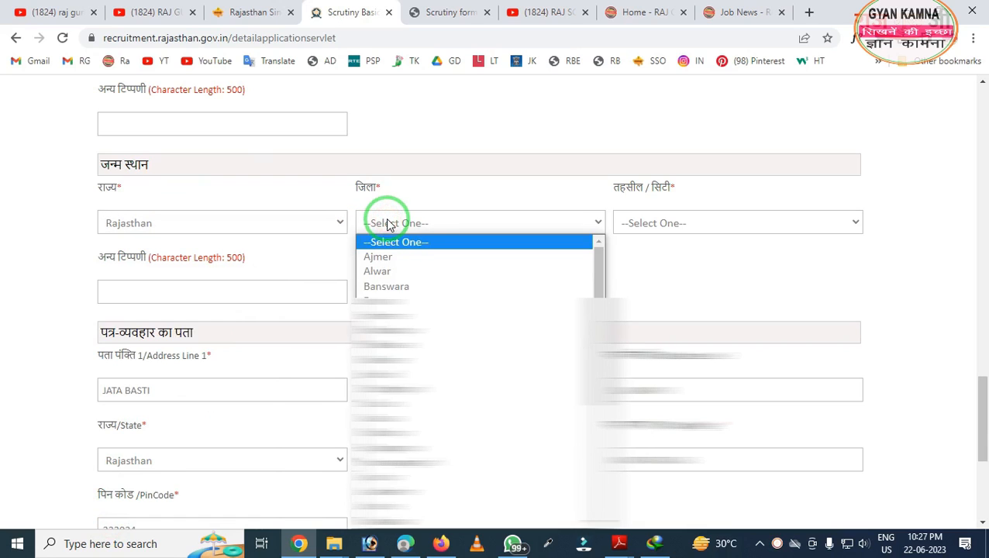
pyautogui.press('j')
pyautogui.scroll(-1, 391, 353)
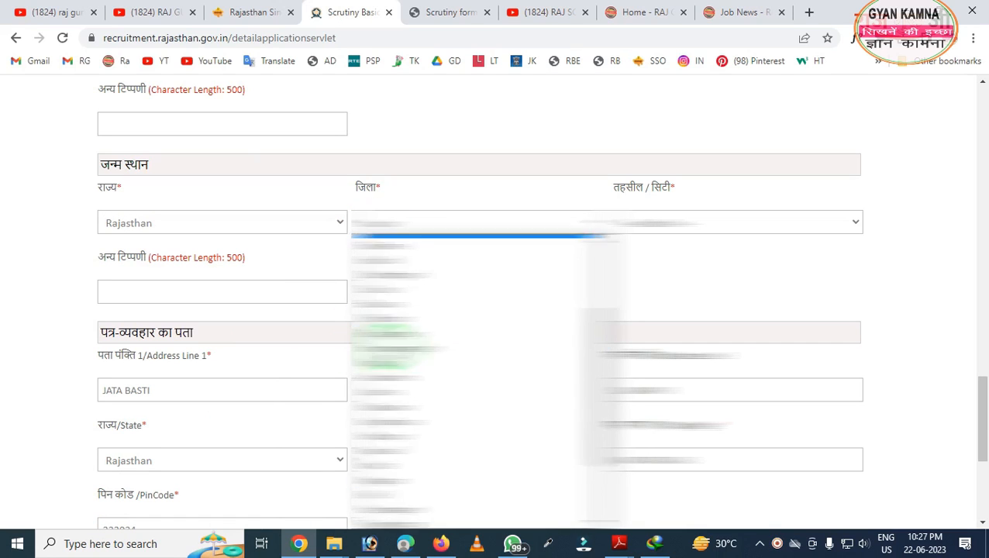
pyautogui.click(388, 392)
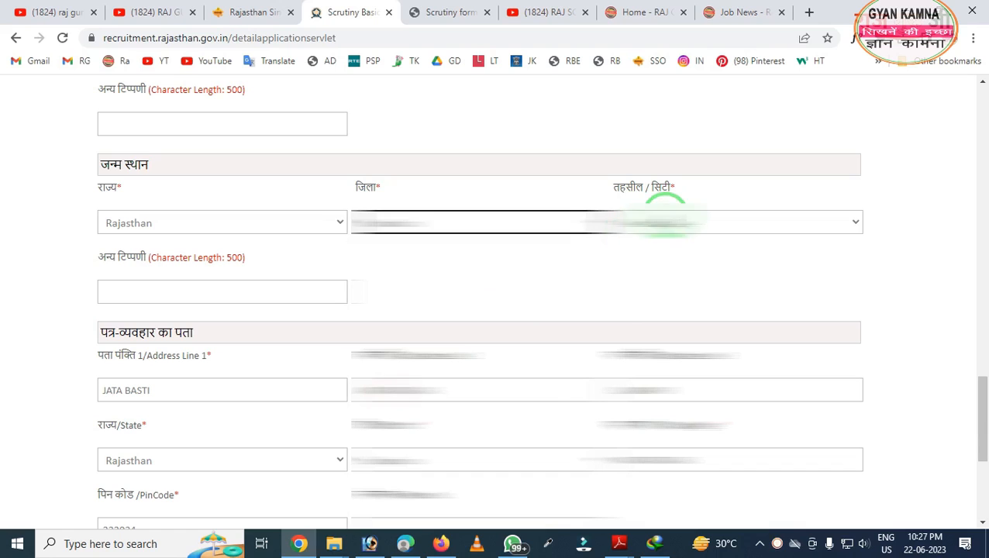
pyautogui.click(663, 218)
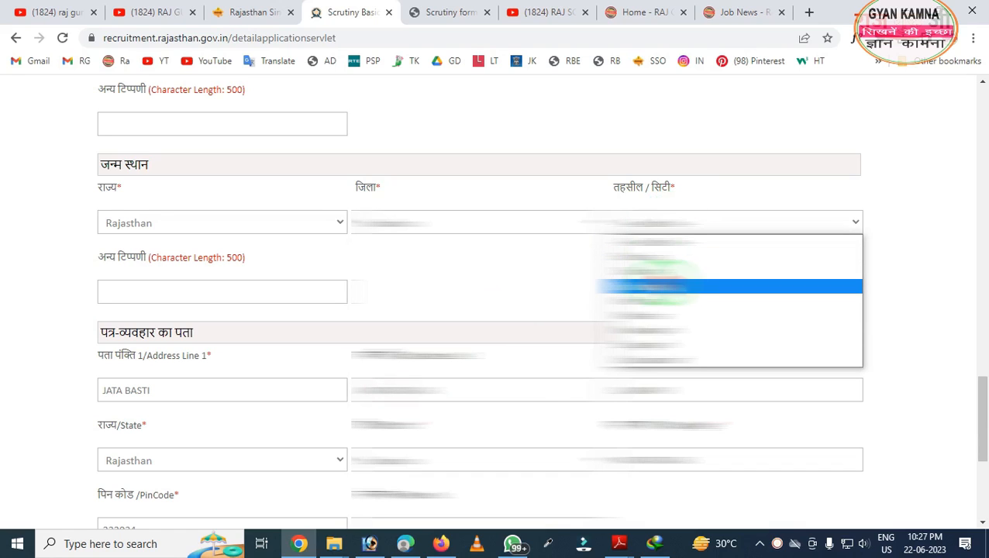
pyautogui.click(651, 270)
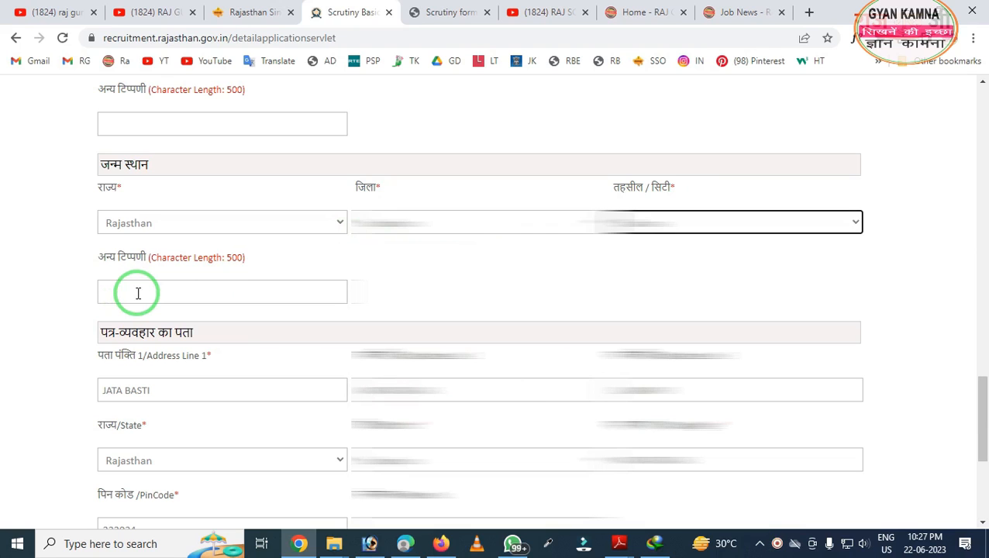
# - Fill the permanent address lines in Hindi with state Rajasthan, a district, city/village and PIN 333024
pyautogui.scroll(-3, 138, 291)
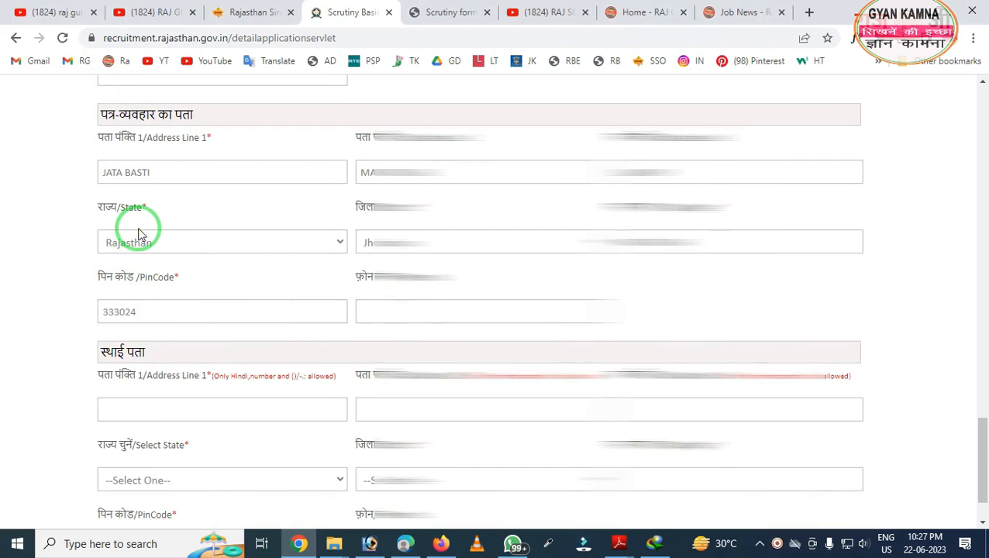
pyautogui.scroll(-1, 147, 232)
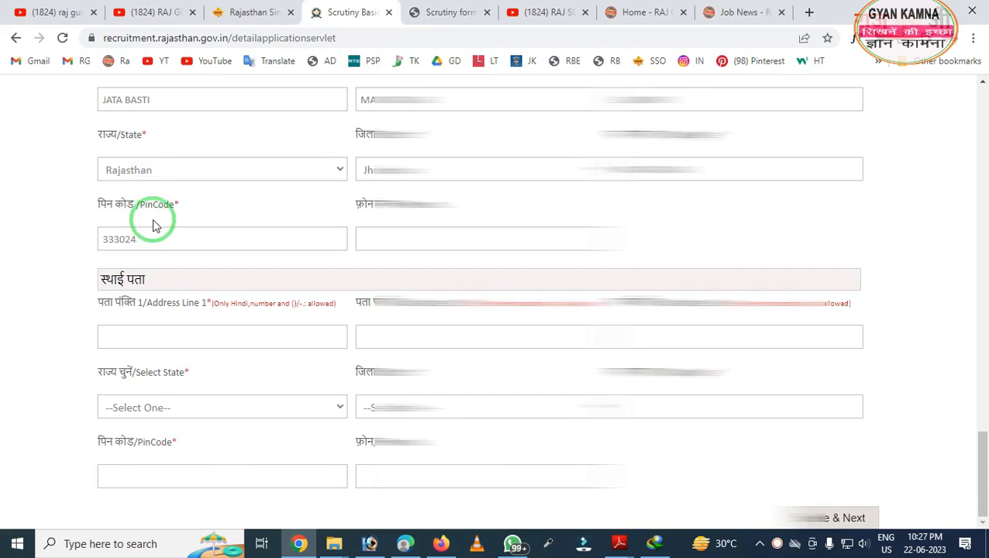
pyautogui.scroll(1, 153, 221)
pyautogui.scroll(-1, 204, 165)
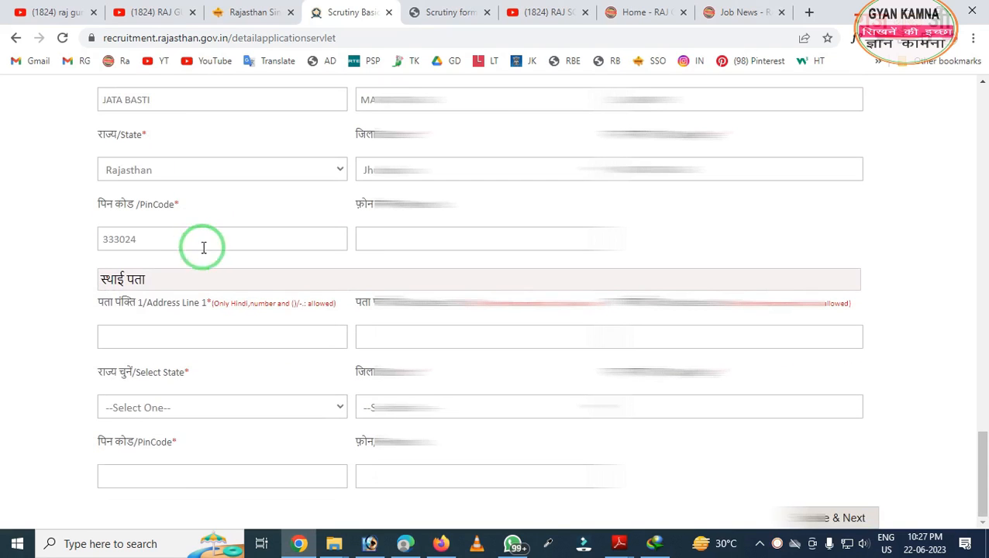
pyautogui.scroll(1, 310, 271)
pyautogui.scroll(-1, 363, 282)
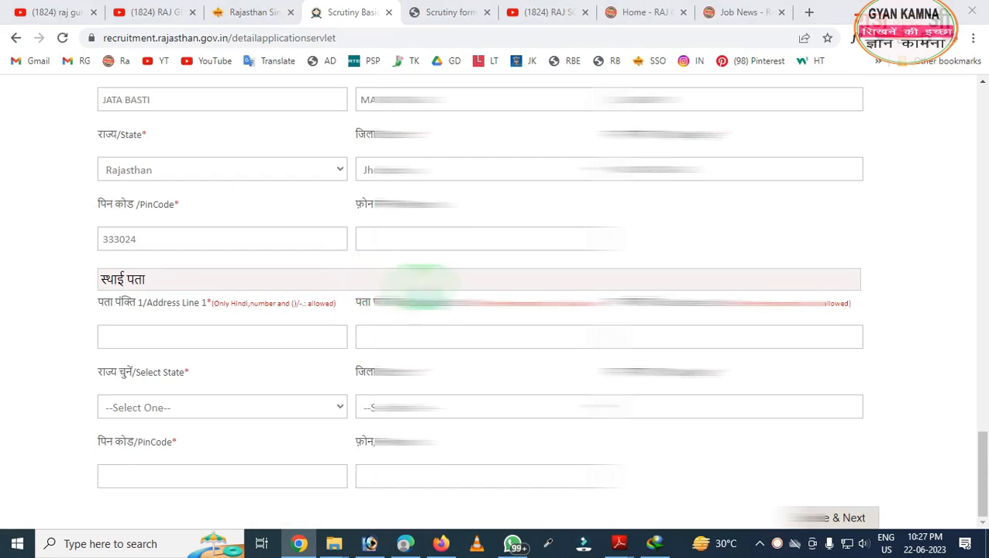
pyautogui.moveTo(835, 248)
pyautogui.mouseDown()
pyautogui.moveTo(871, 345)
pyautogui.moveTo(953, 377)
pyautogui.mouseUp()
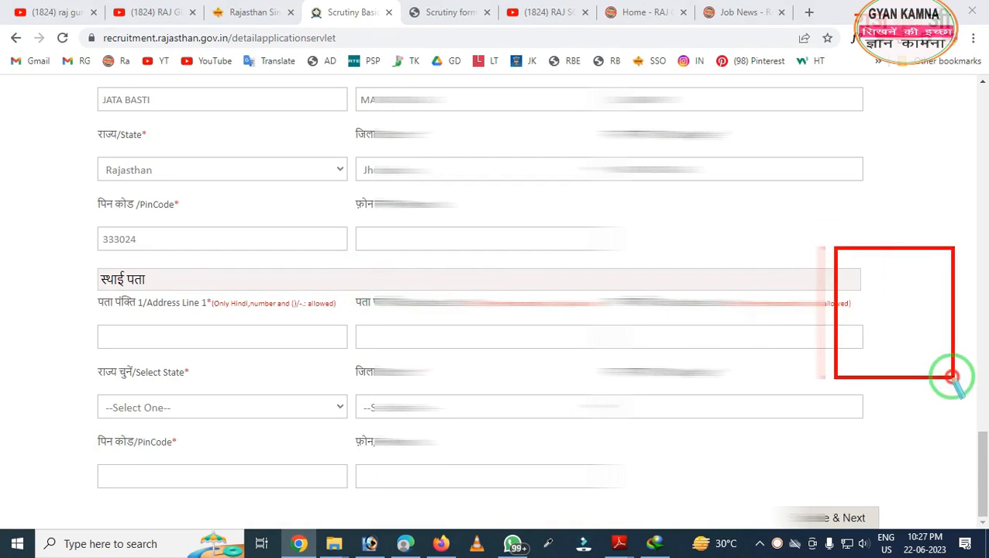
pyautogui.rightClick(892, 332)
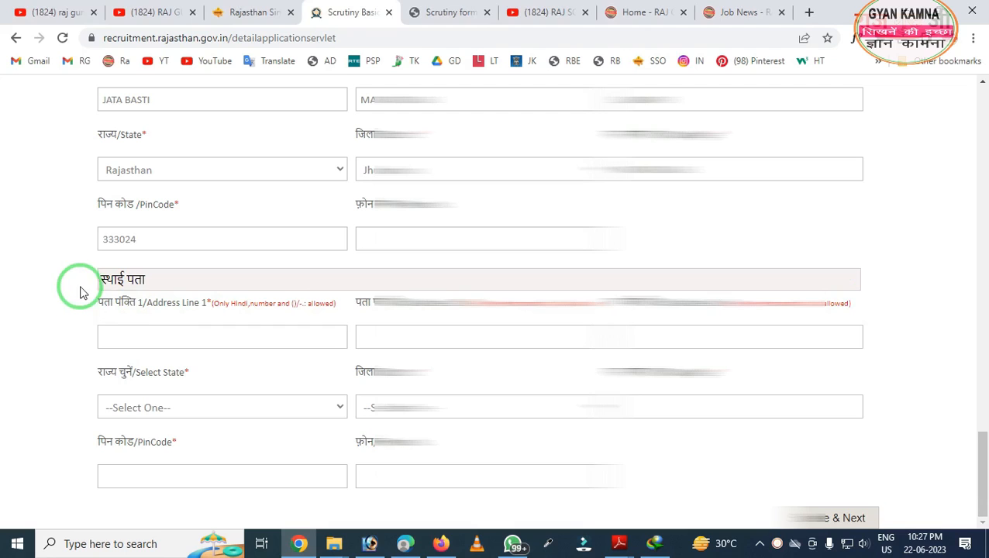
pyautogui.moveTo(62, 255)
pyautogui.mouseDown()
pyautogui.moveTo(486, 530)
pyautogui.moveTo(859, 530)
pyautogui.moveTo(871, 506)
pyautogui.mouseUp()
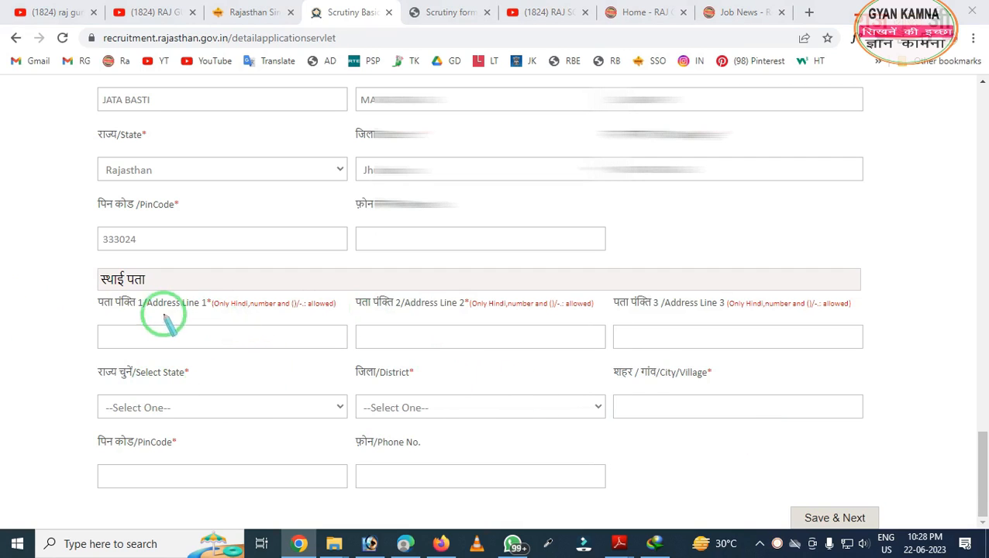
pyautogui.moveTo(145, 229)
pyautogui.mouseDown()
pyautogui.moveTo(189, 298)
pyautogui.moveTo(364, 336)
pyautogui.mouseUp()
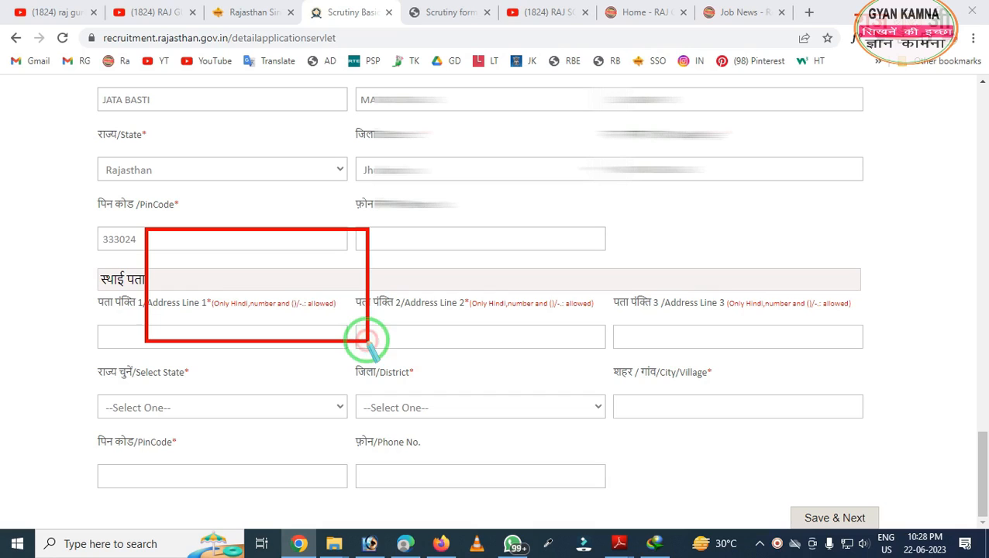
pyautogui.moveTo(171, 273); pyautogui.dragTo(338, 353)
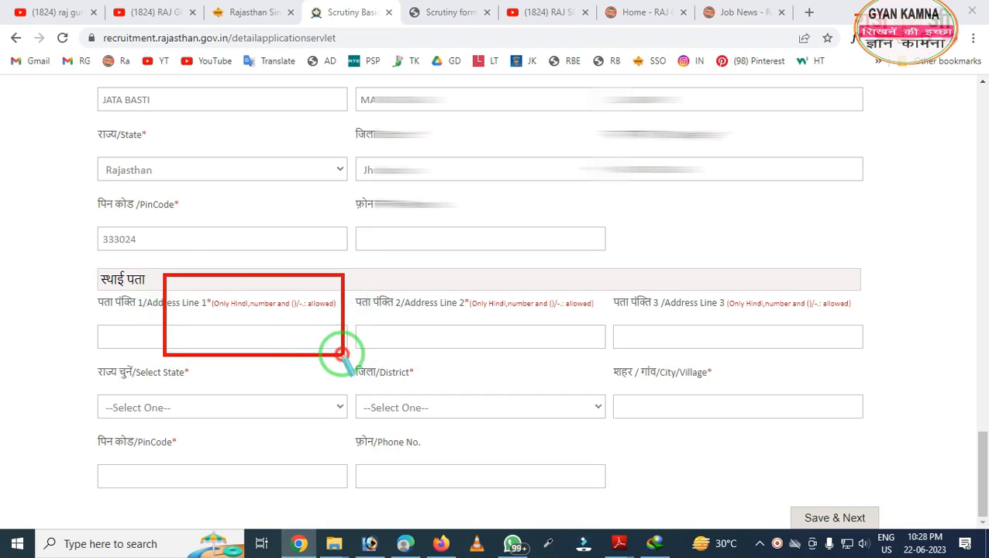
pyautogui.moveTo(79, 97)
pyautogui.mouseDown()
pyautogui.moveTo(497, 297)
pyautogui.moveTo(628, 301)
pyautogui.mouseUp()
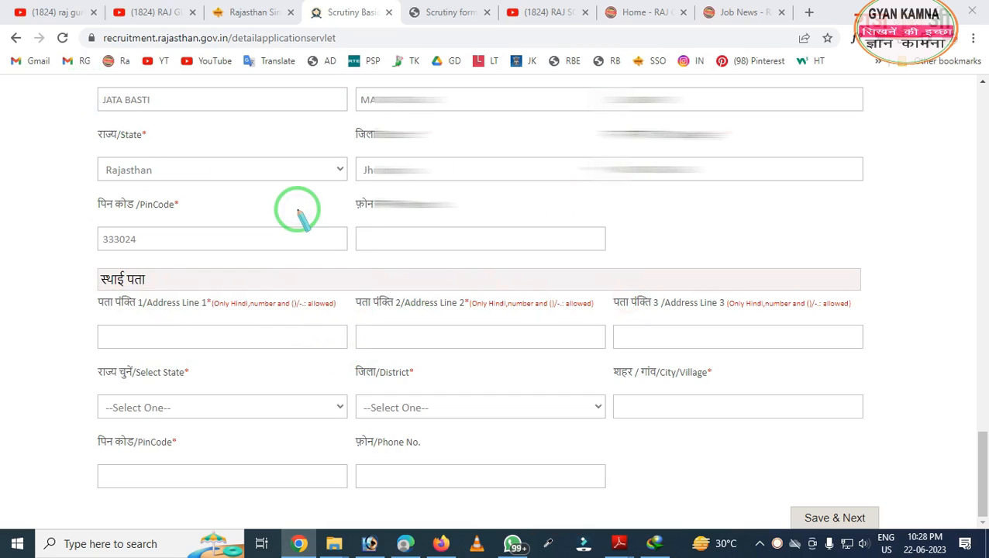
pyautogui.scroll(2, 286, 225)
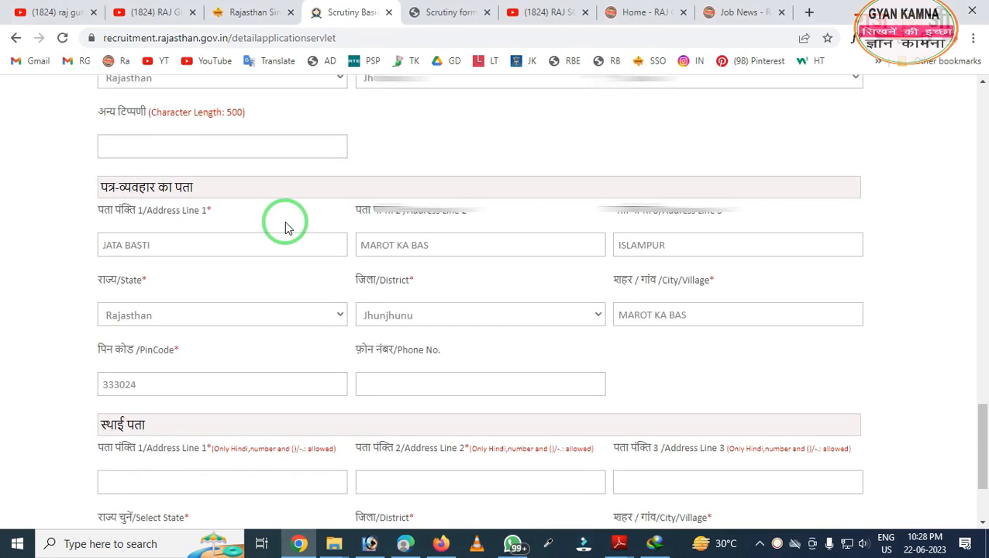
pyautogui.scroll(-2, 285, 225)
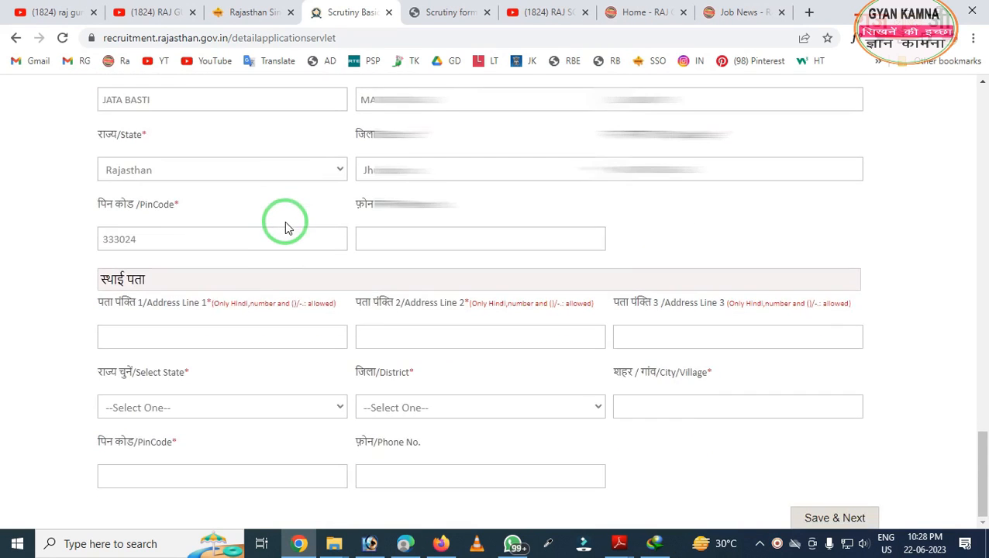
pyautogui.moveTo(31, 237)
pyautogui.mouseDown()
pyautogui.moveTo(84, 389)
pyautogui.moveTo(415, 504)
pyautogui.moveTo(810, 526)
pyautogui.mouseUp()
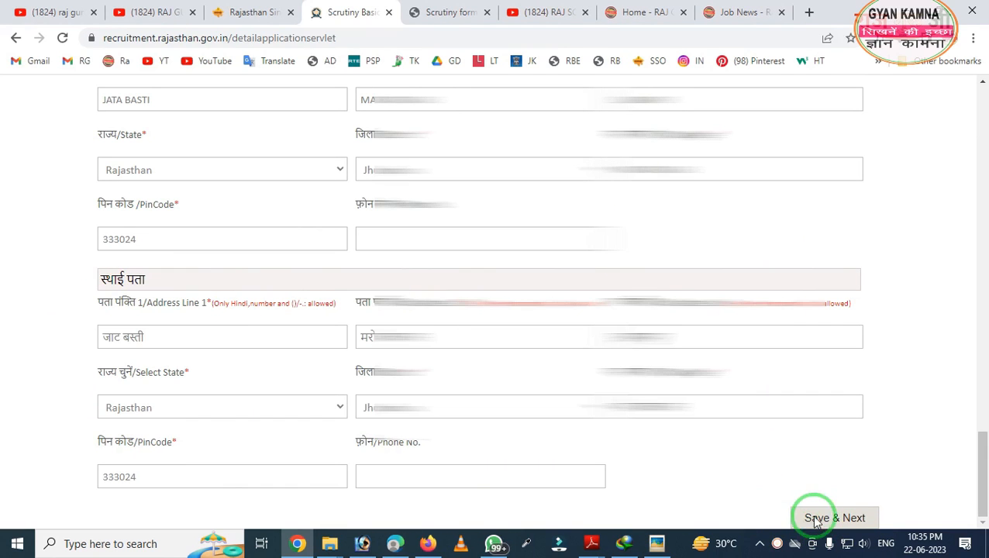
# - Save the basic details with Save & Next and scroll to the prefilled शैक्षणिक योग्यता table
pyautogui.click(826, 517)
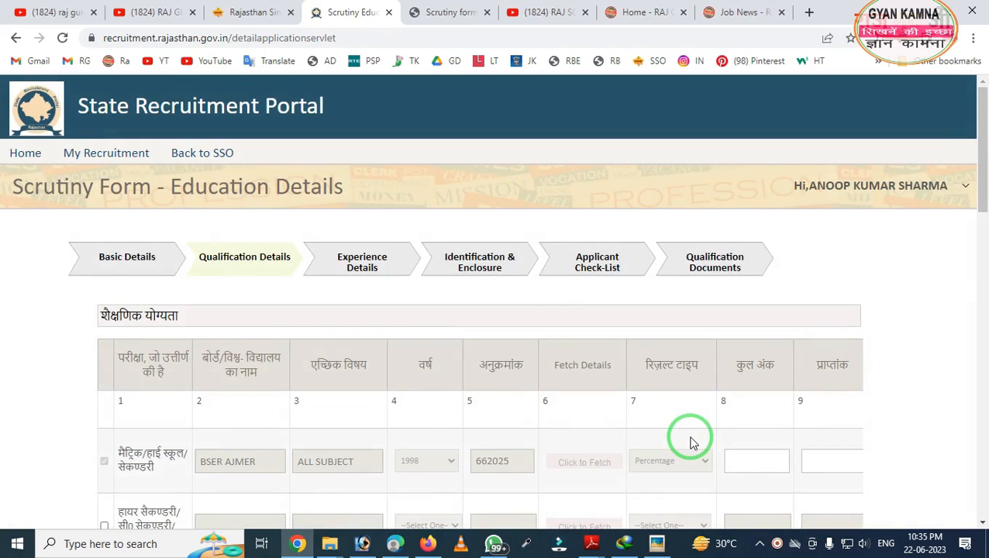
pyautogui.moveTo(161, 217); pyautogui.dragTo(278, 278)
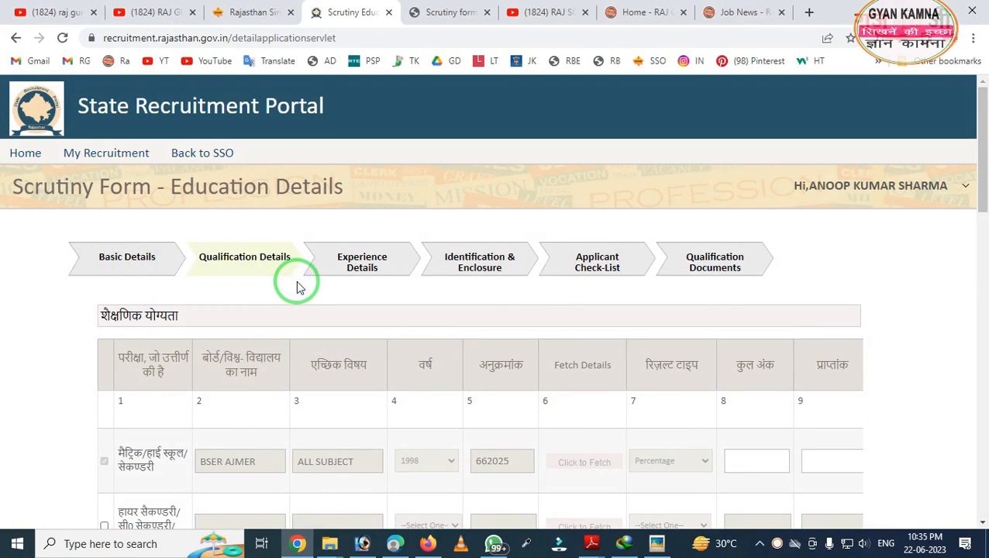
pyautogui.scroll(-3, 298, 287)
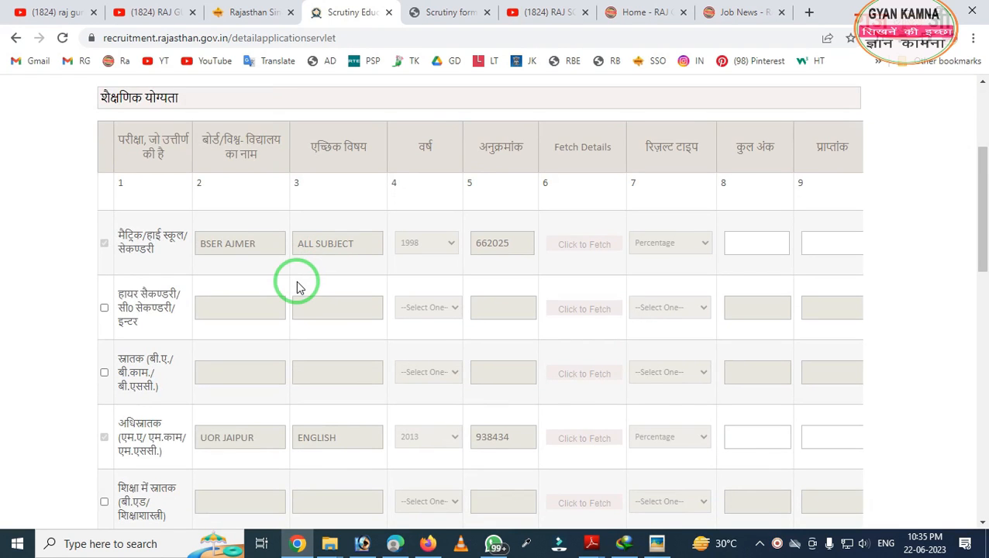
pyautogui.scroll(-1, 298, 286)
pyautogui.scroll(-1, 302, 269)
pyautogui.scroll(2, 265, 278)
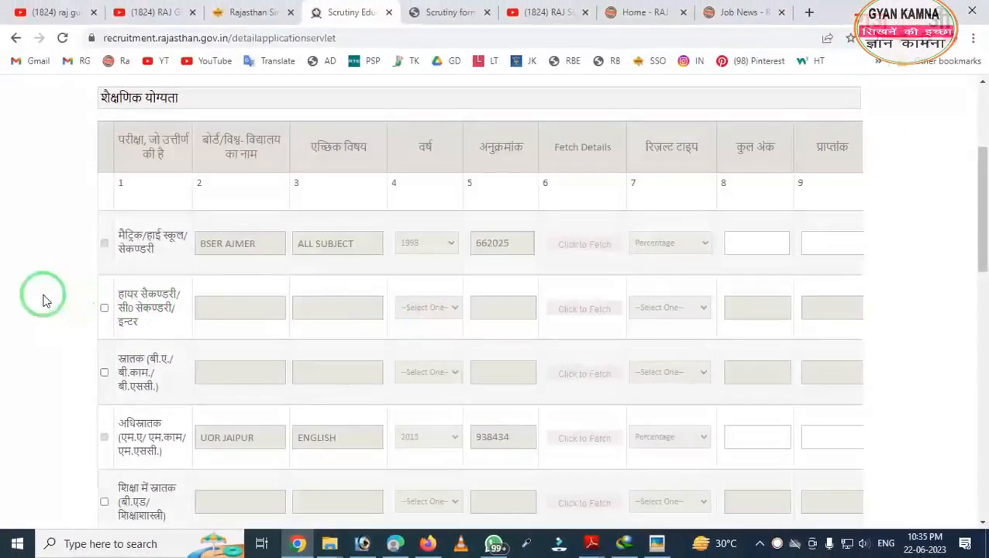
# - Tick the हायर सैकण्डरी row so its board, subject, year and roll number fields open for entry
pyautogui.click(104, 307)
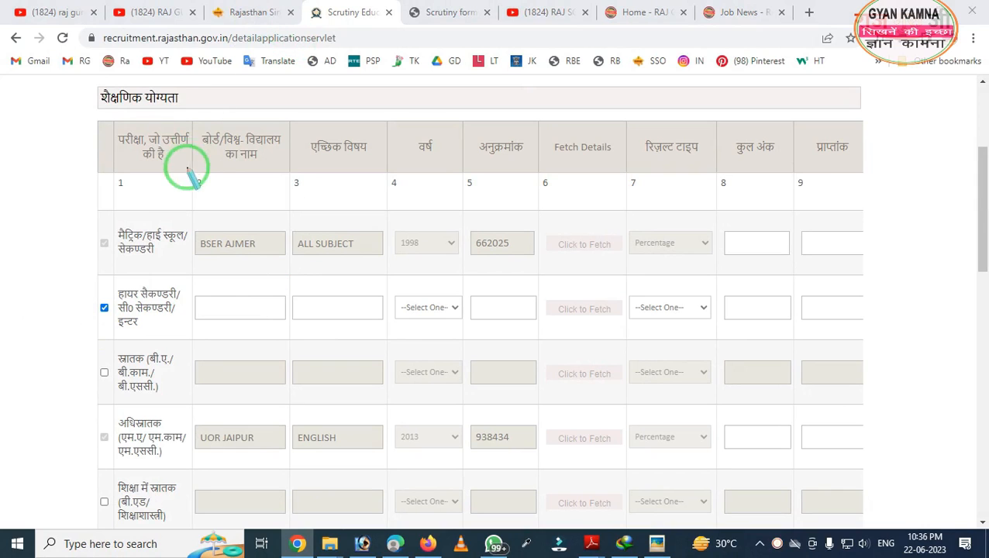
pyautogui.moveTo(190, 127)
pyautogui.mouseDown()
pyautogui.moveTo(333, 336)
pyautogui.moveTo(491, 455)
pyautogui.moveTo(645, 510)
pyautogui.moveTo(805, 533)
pyautogui.moveTo(979, 481)
pyautogui.moveTo(862, 466)
pyautogui.mouseUp()
pyautogui.moveTo(718, 133)
pyautogui.mouseDown()
pyautogui.moveTo(753, 392)
pyautogui.moveTo(845, 422)
pyautogui.mouseUp()
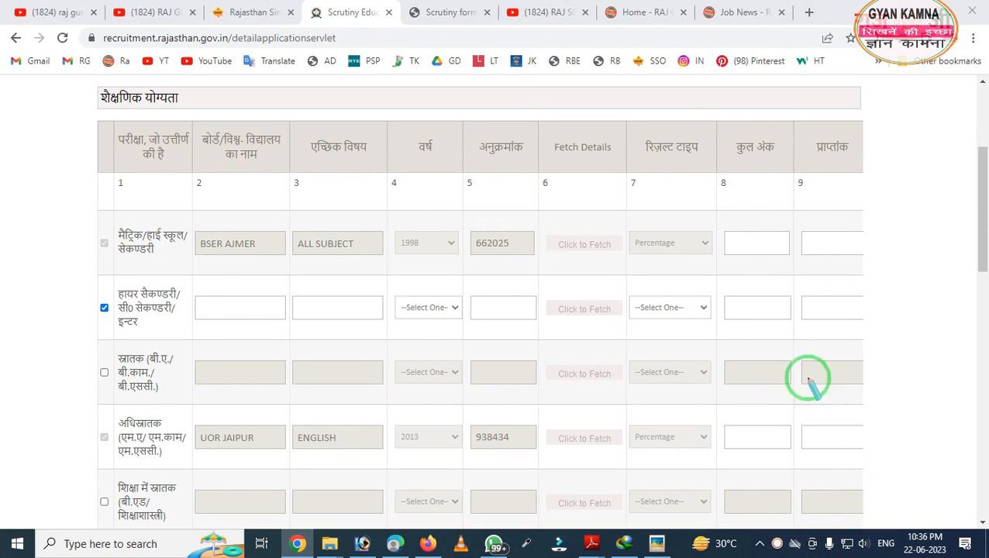
pyautogui.press('Escape')
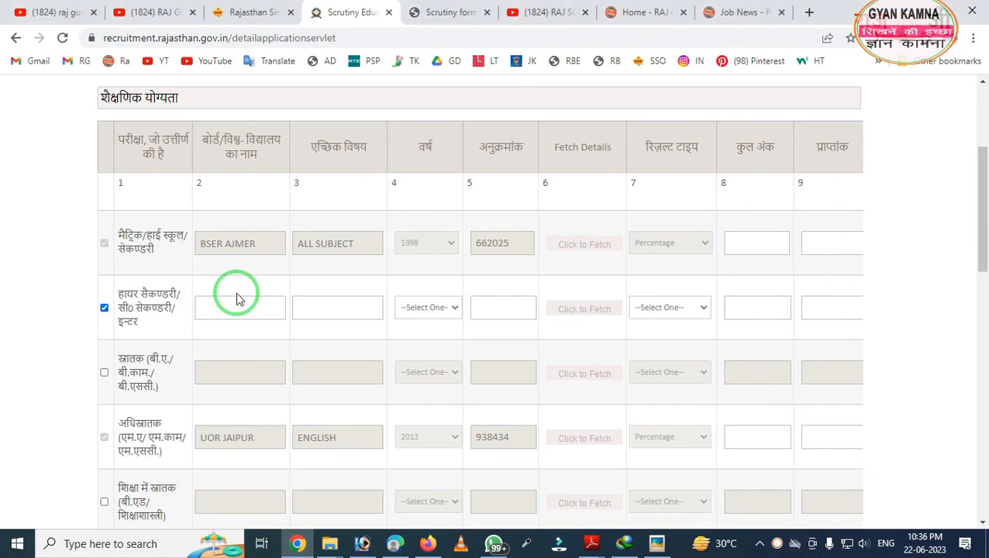
pyautogui.scroll(-1, 236, 299)
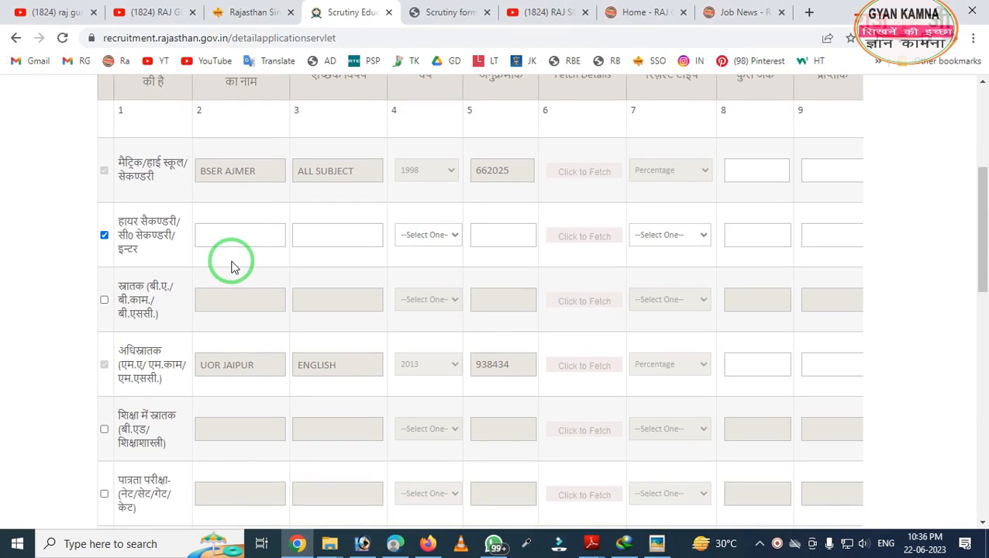
pyautogui.scroll(-1, 231, 266)
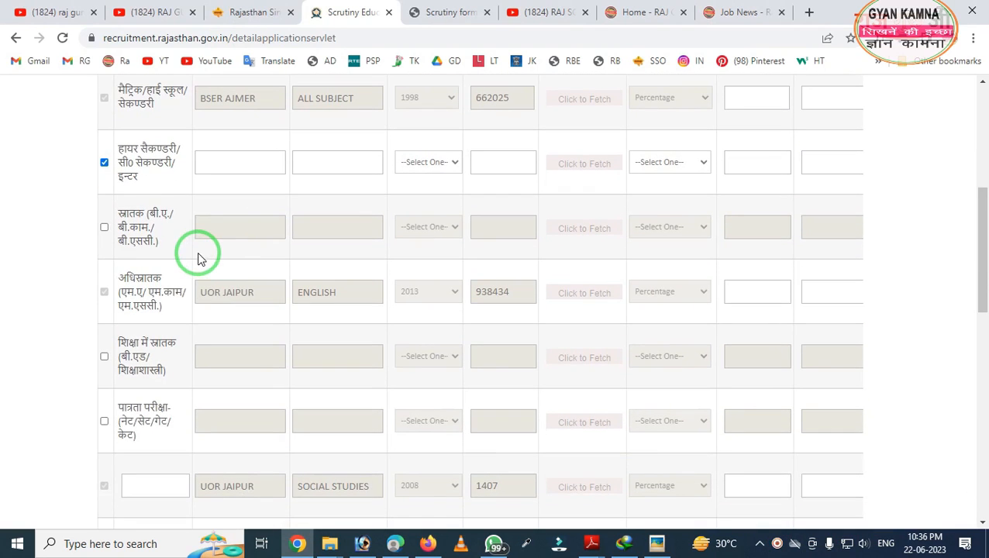
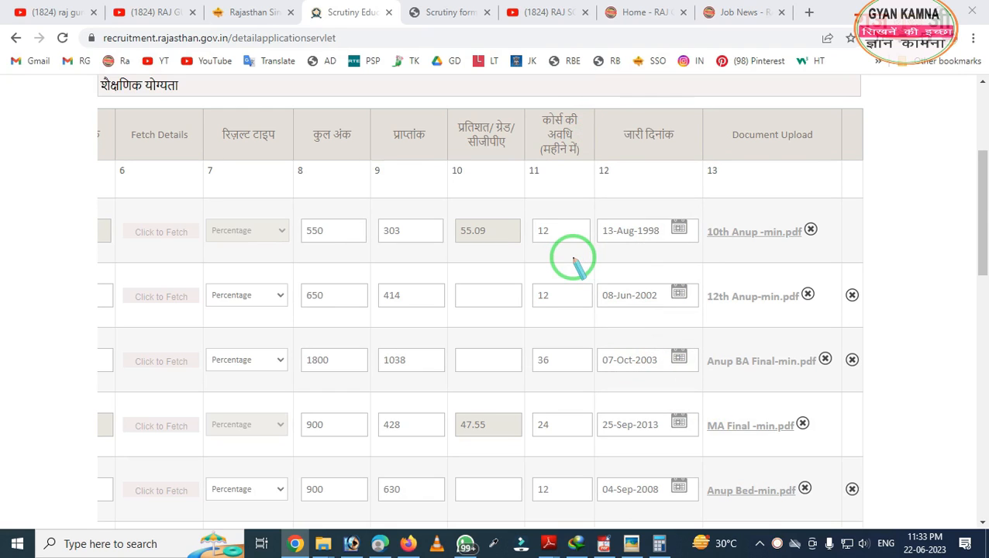
# - Highlight the five-row qualification table's marks, durations, issue dates and uploaded documents
pyautogui.moveTo(666, 123); pyautogui.dragTo(880, 385)
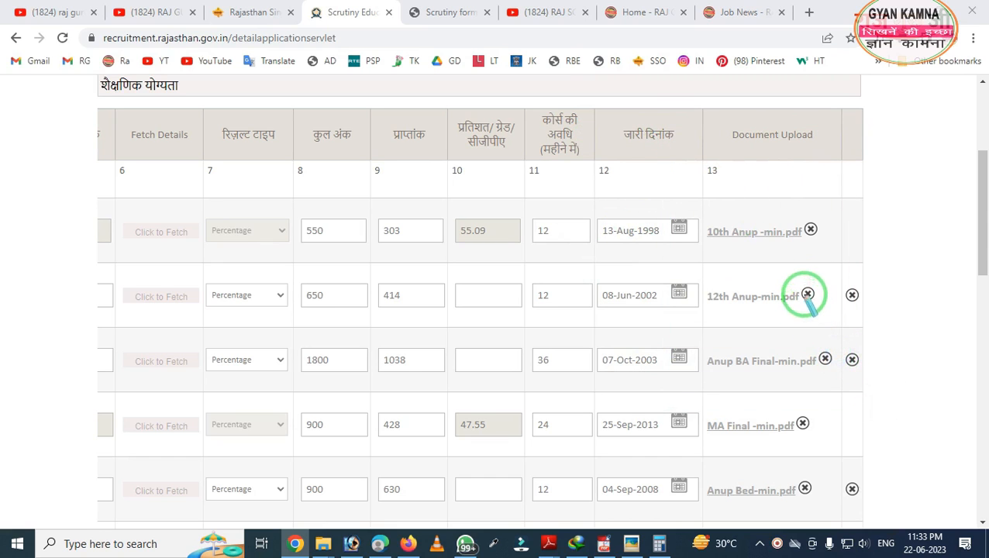
pyautogui.moveTo(745, 183)
pyautogui.mouseDown()
pyautogui.moveTo(834, 315)
pyautogui.moveTo(835, 301)
pyautogui.mouseUp()
pyautogui.moveTo(777, 179)
pyautogui.mouseDown()
pyautogui.moveTo(846, 308)
pyautogui.moveTo(881, 322)
pyautogui.mouseUp()
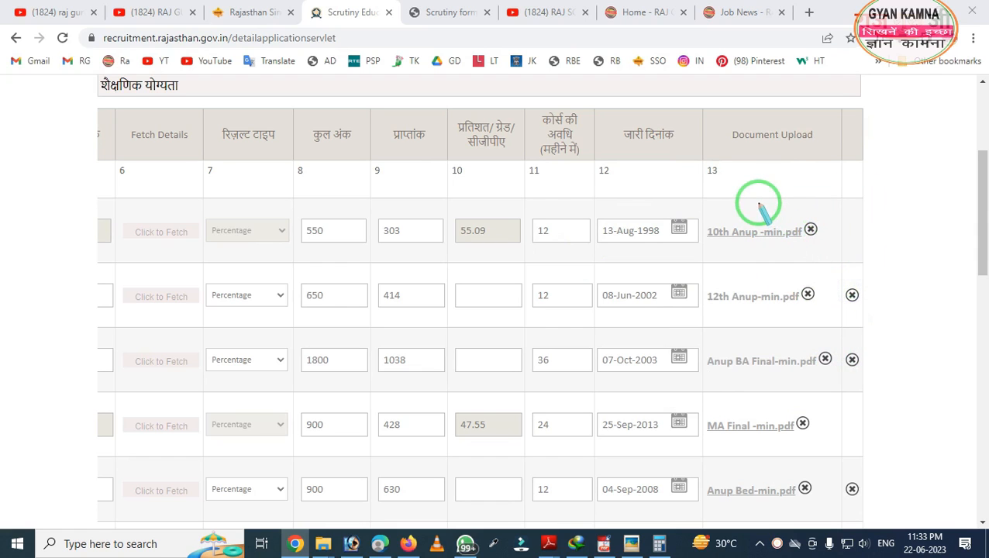
pyautogui.scroll(-5, 314, 371)
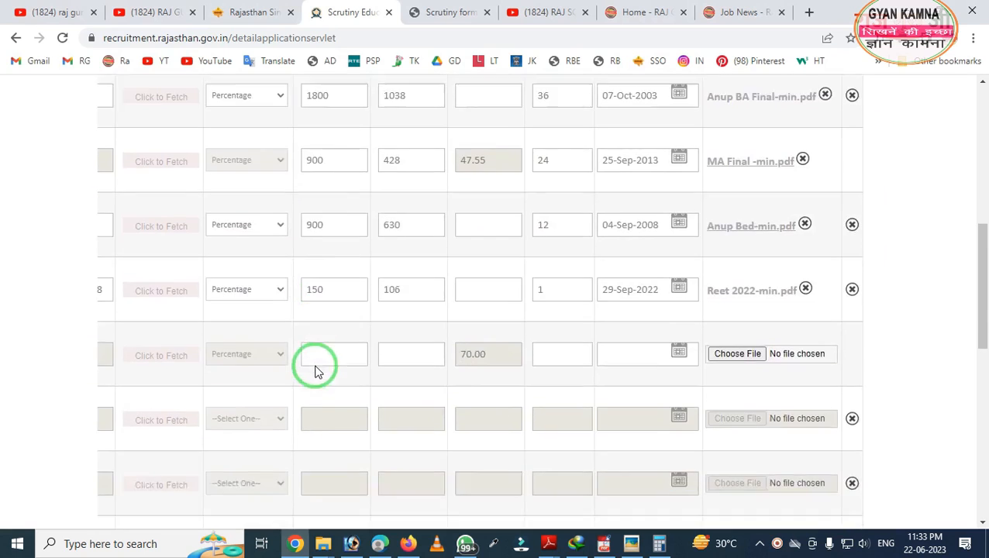
pyautogui.moveTo(378, 494); pyautogui.dragTo(37, 508)
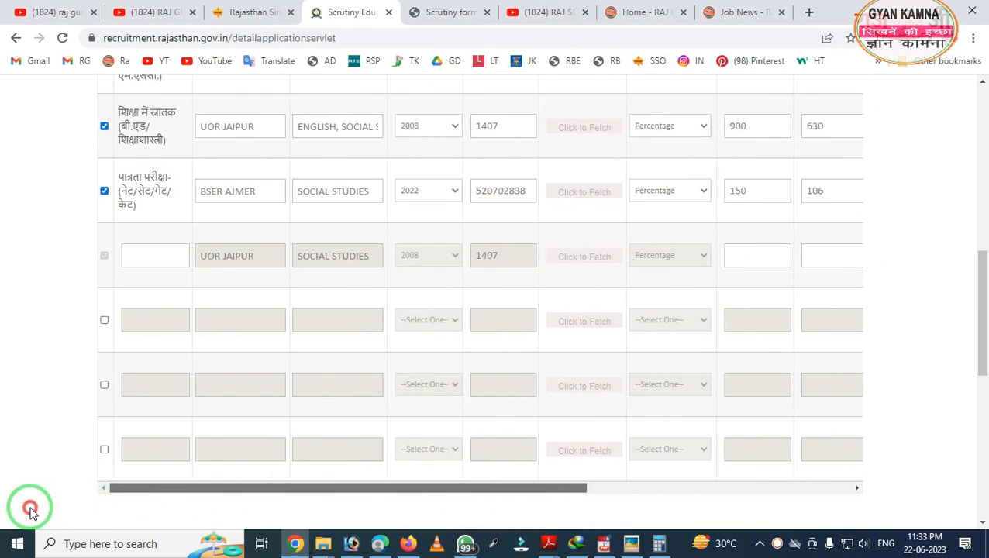
pyautogui.scroll(1, 197, 446)
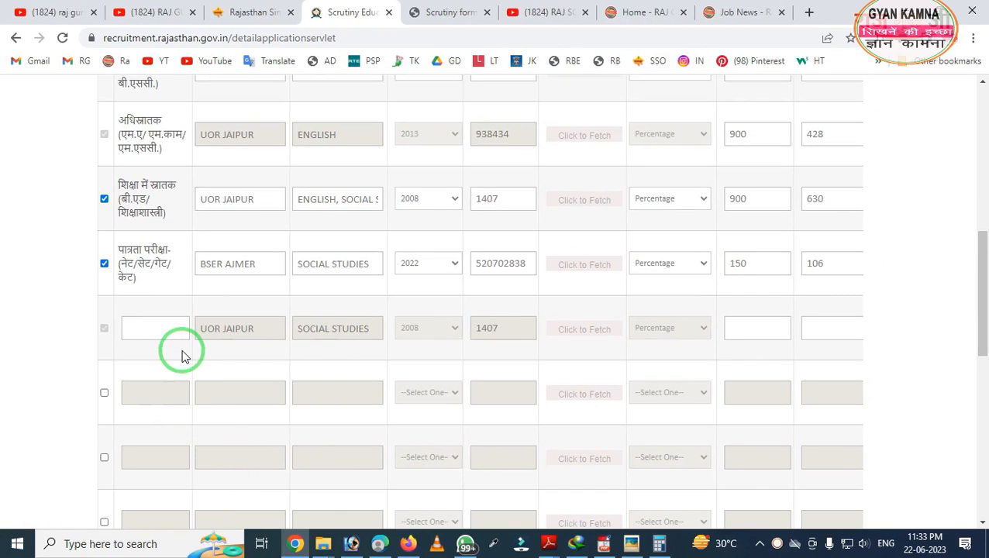
pyautogui.moveTo(25, 271)
pyautogui.mouseDown()
pyautogui.moveTo(481, 399)
pyautogui.moveTo(919, 384)
pyautogui.mouseUp()
pyautogui.click(122, 329)
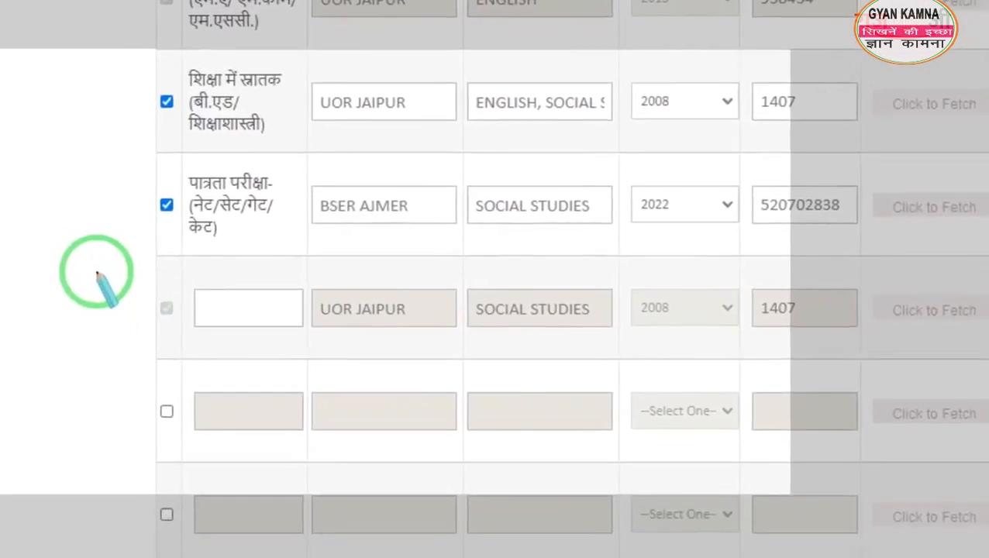
pyautogui.moveTo(85, 281)
pyautogui.mouseDown()
pyautogui.moveTo(151, 342)
pyautogui.moveTo(178, 349)
pyautogui.moveTo(179, 339)
pyautogui.mouseUp()
pyautogui.rightClick(245, 302)
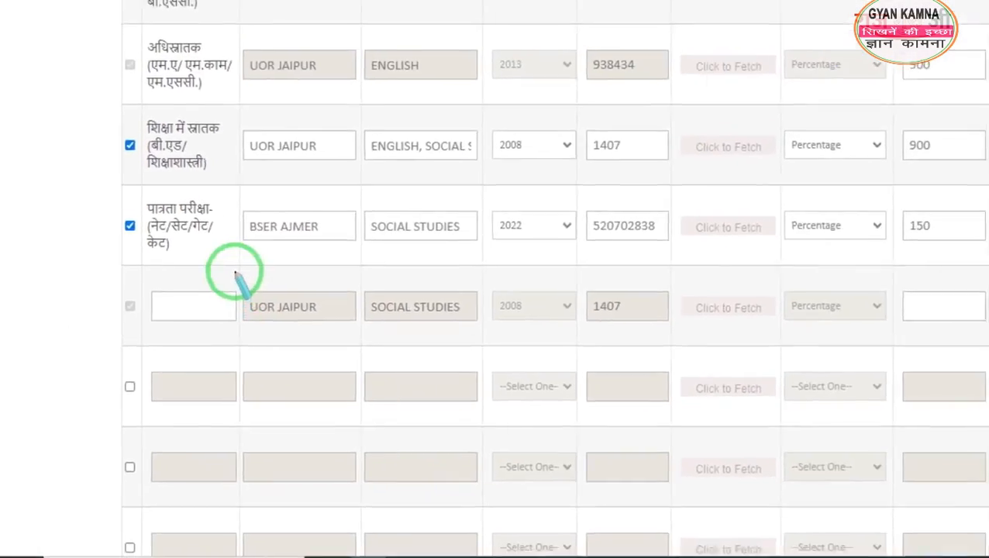
pyautogui.moveTo(295, 250); pyautogui.dragTo(640, 344)
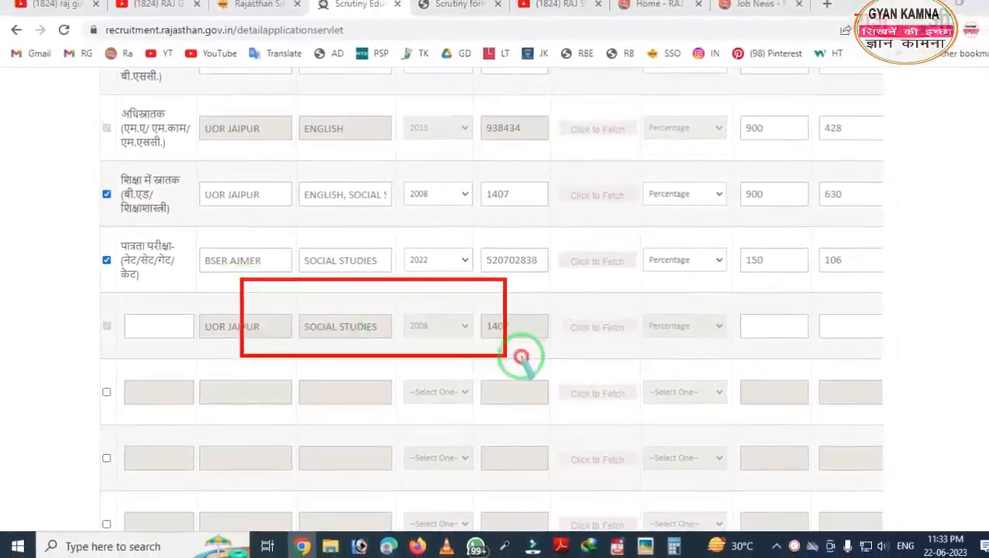
pyautogui.moveTo(521, 357); pyautogui.dragTo(587, 360)
pyautogui.moveTo(83, 165)
pyautogui.mouseDown()
pyautogui.moveTo(522, 249)
pyautogui.moveTo(600, 248)
pyautogui.mouseUp()
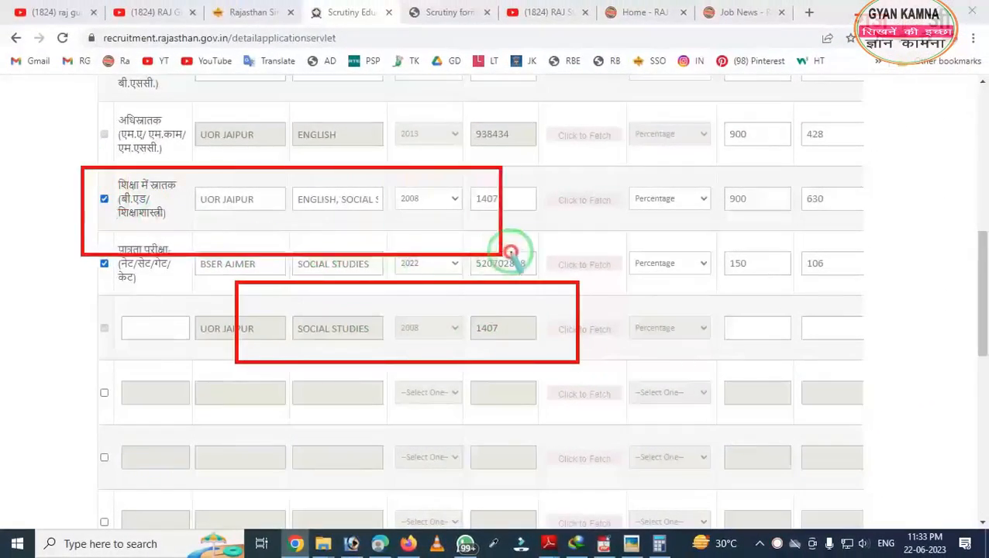
pyautogui.press('Escape')
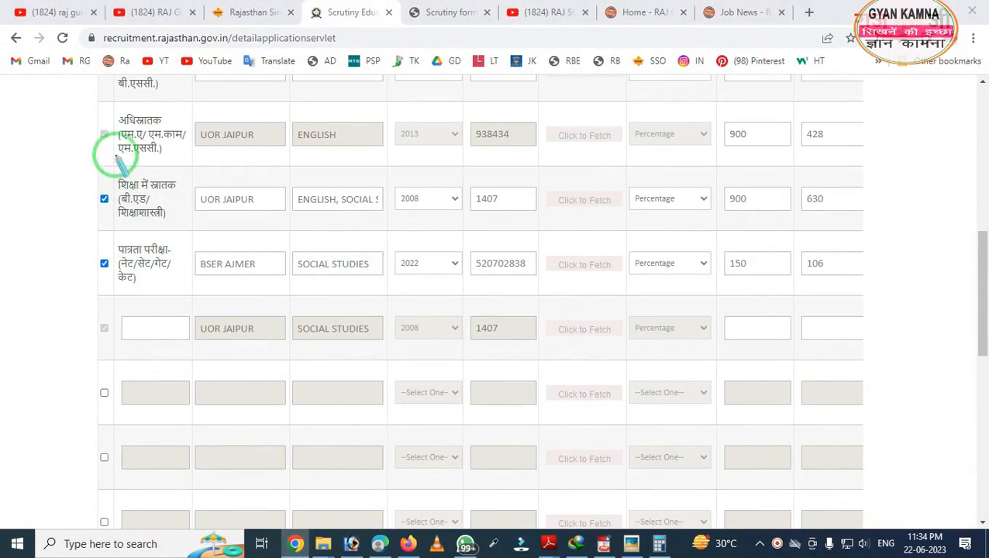
pyautogui.moveTo(90, 104)
pyautogui.mouseDown()
pyautogui.moveTo(132, 247)
pyautogui.moveTo(173, 304)
pyautogui.moveTo(475, 332)
pyautogui.mouseUp()
pyautogui.press('Escape')
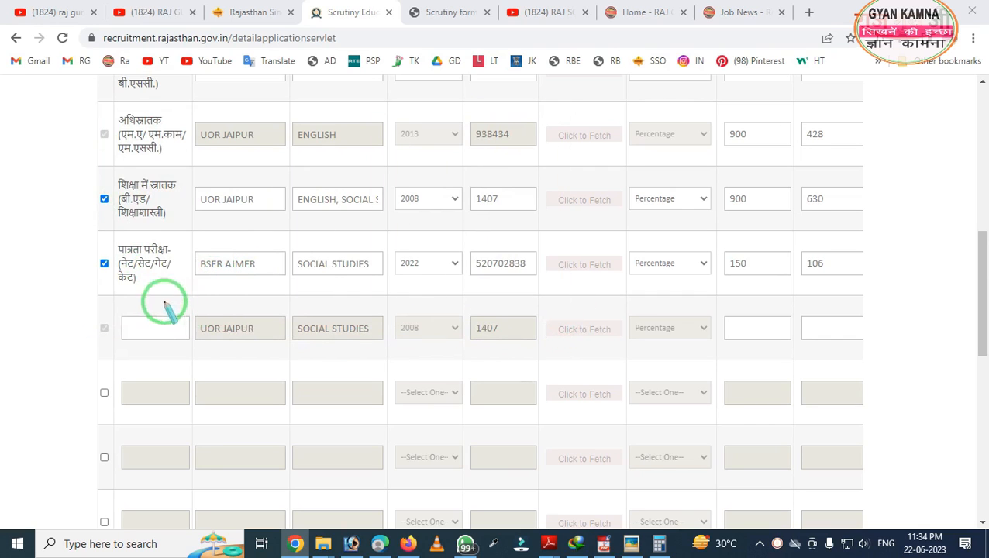
pyautogui.moveTo(95, 280)
pyautogui.mouseDown()
pyautogui.moveTo(145, 357)
pyautogui.moveTo(777, 372)
pyautogui.mouseUp()
pyautogui.rightClick(320, 344)
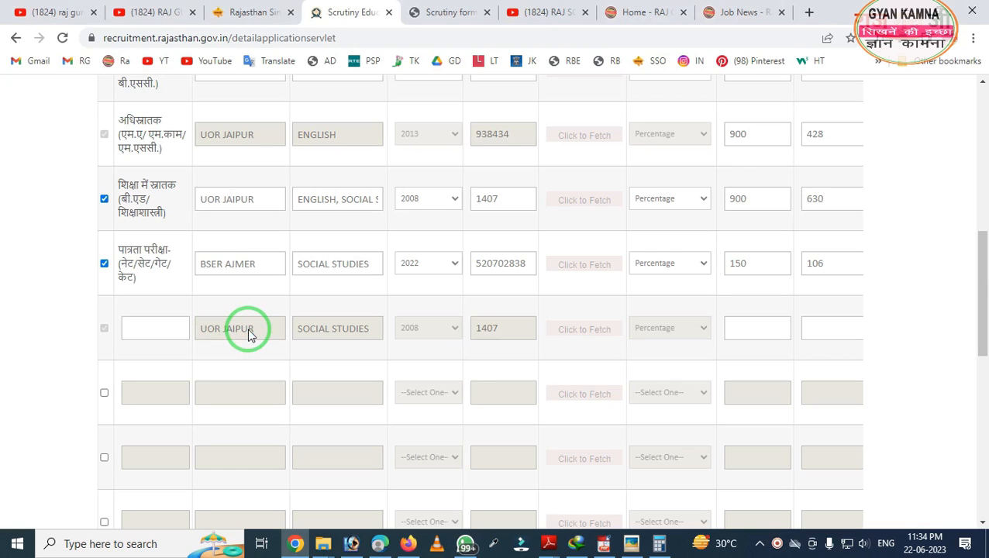
pyautogui.scroll(-6, 360, 249)
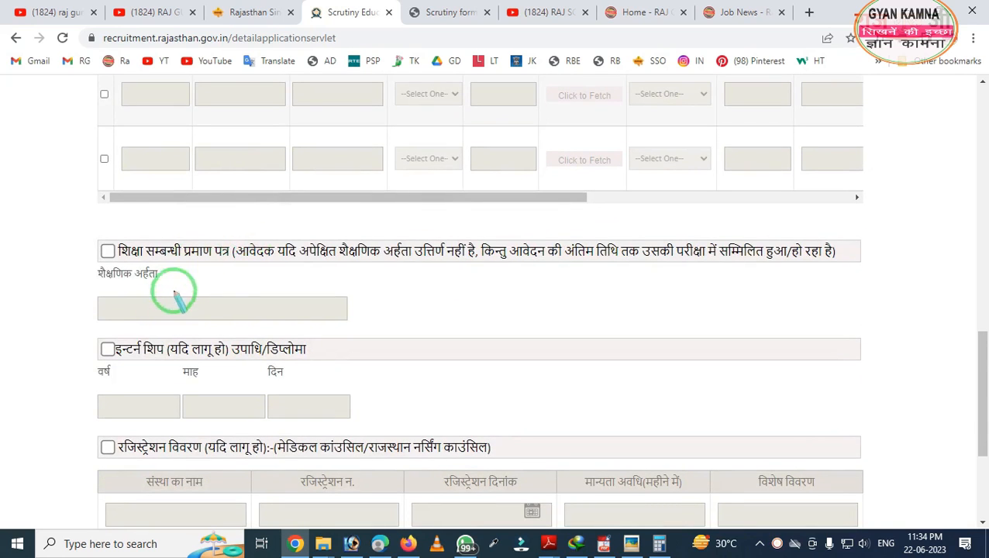
pyautogui.moveTo(54, 215)
pyautogui.mouseDown()
pyautogui.moveTo(156, 287)
pyautogui.moveTo(289, 300)
pyautogui.mouseUp()
pyautogui.rightClick(254, 283)
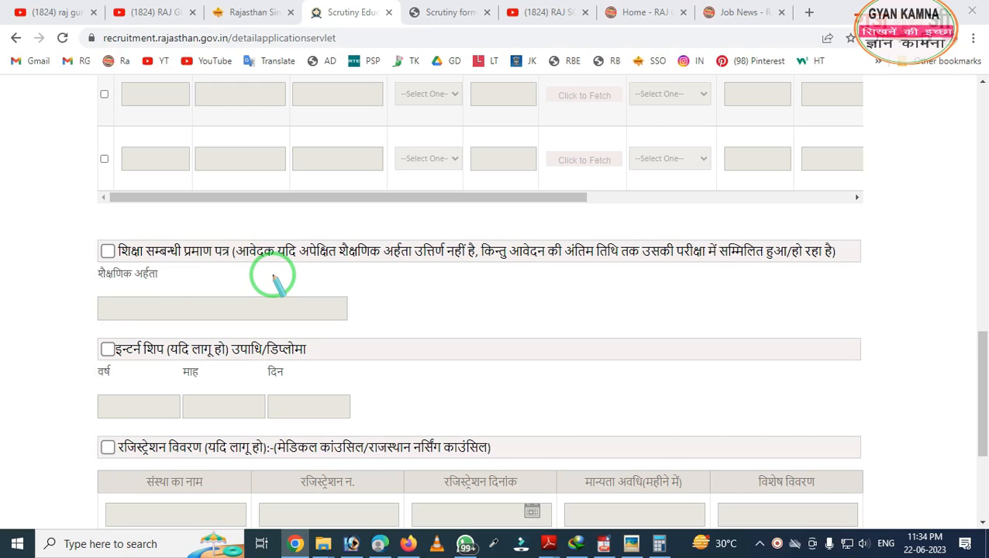
pyautogui.moveTo(72, 219)
pyautogui.mouseDown()
pyautogui.moveTo(49, 255)
pyautogui.moveTo(149, 298)
pyautogui.mouseUp()
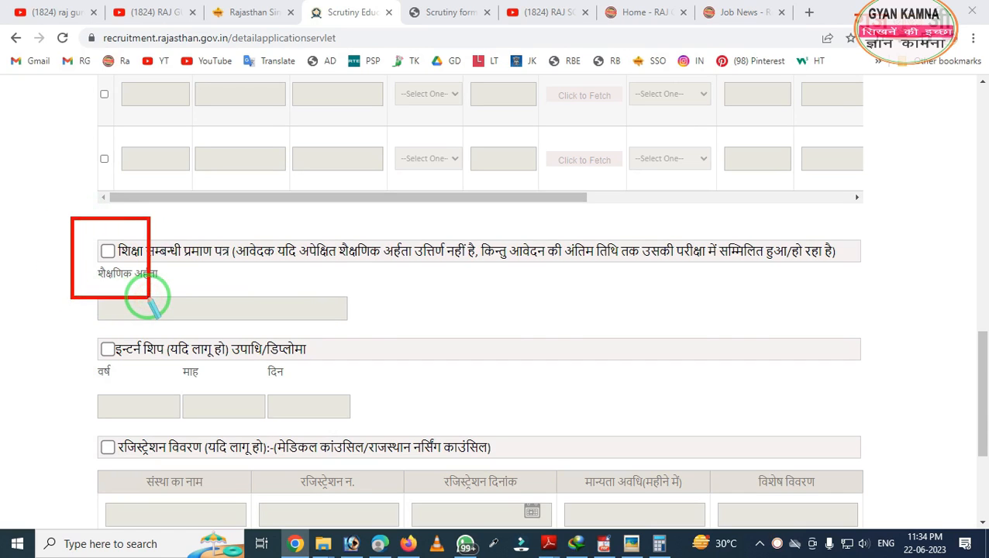
pyautogui.rightClick(164, 284)
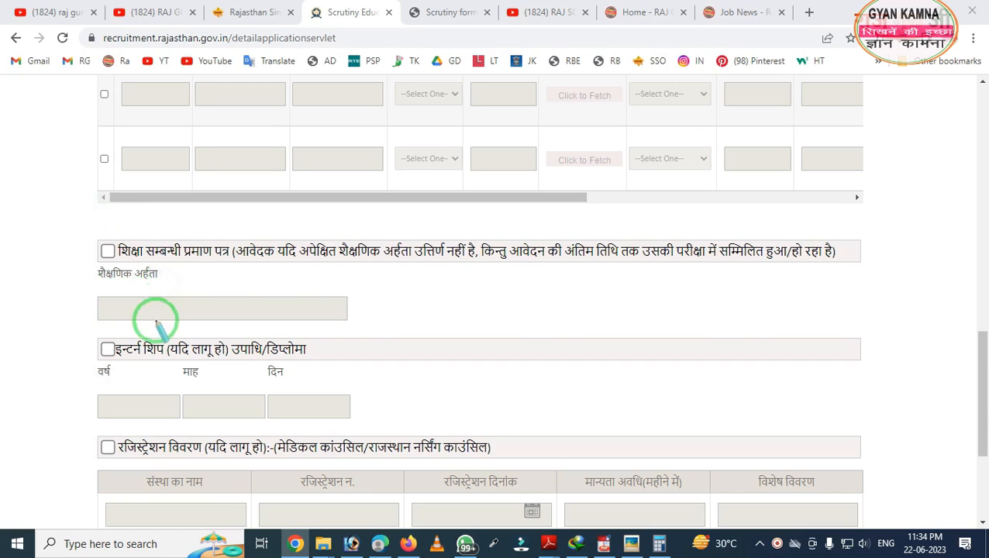
pyautogui.moveTo(72, 322)
pyautogui.mouseDown()
pyautogui.moveTo(181, 393)
pyautogui.moveTo(320, 398)
pyautogui.mouseUp()
pyautogui.rightClick(321, 397)
pyautogui.scroll(-3, 224, 368)
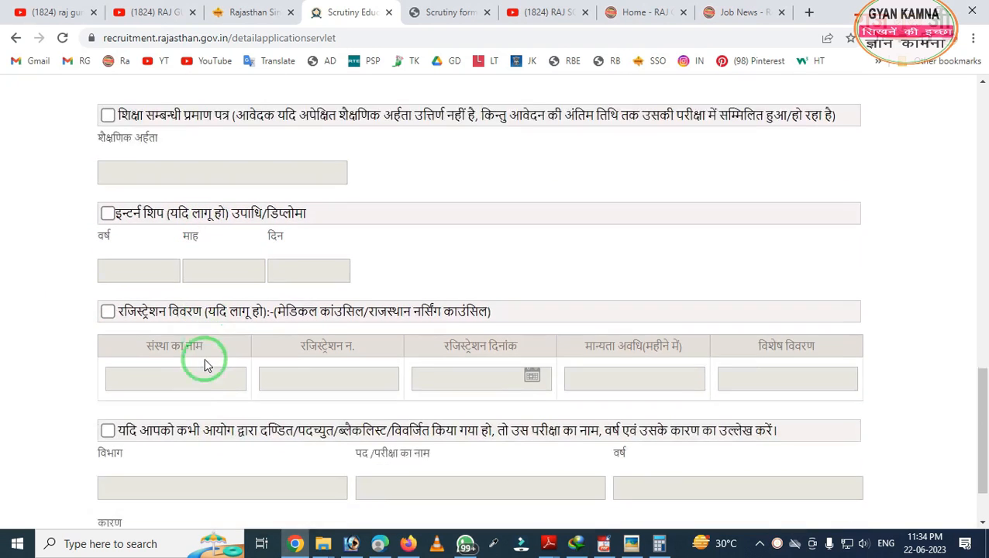
pyautogui.moveTo(50, 178)
pyautogui.mouseDown()
pyautogui.moveTo(70, 210)
pyautogui.moveTo(239, 288)
pyautogui.moveTo(543, 295)
pyautogui.mouseUp()
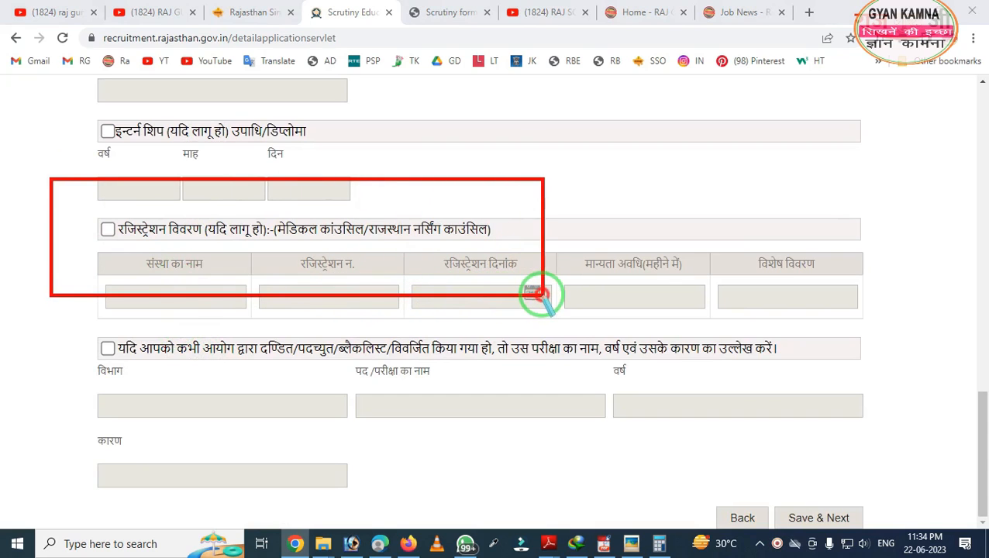
pyautogui.rightClick(477, 276)
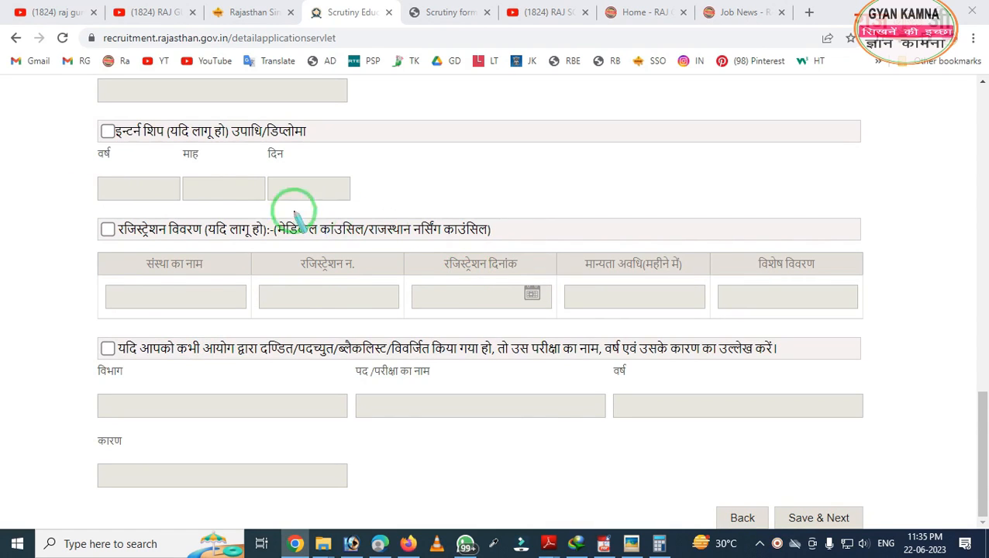
pyautogui.moveTo(242, 195)
pyautogui.mouseDown()
pyautogui.moveTo(353, 269)
pyautogui.moveTo(536, 302)
pyautogui.mouseUp()
pyautogui.rightClick(205, 323)
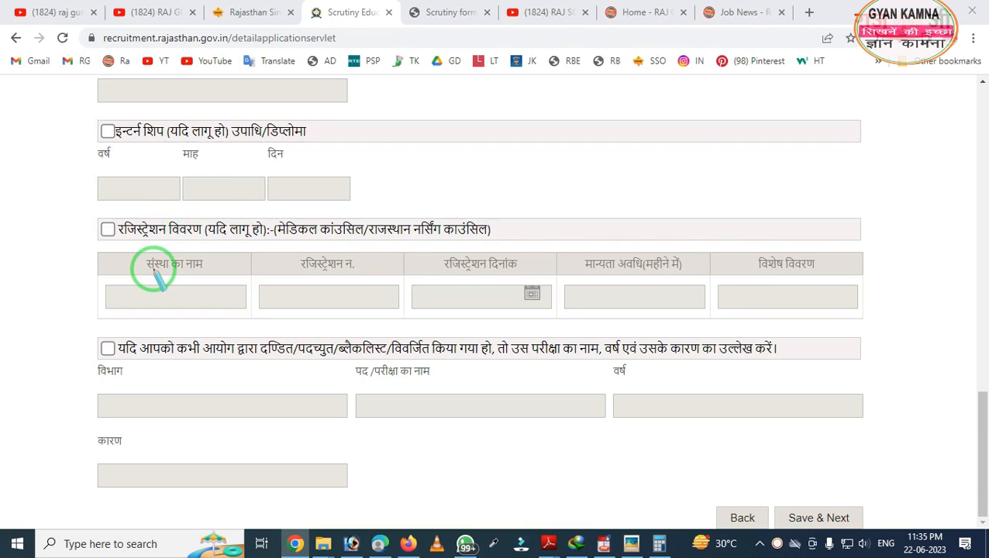
pyautogui.moveTo(76, 312)
pyautogui.mouseDown()
pyautogui.moveTo(324, 413)
pyautogui.moveTo(475, 417)
pyautogui.mouseUp()
pyautogui.rightClick(490, 414)
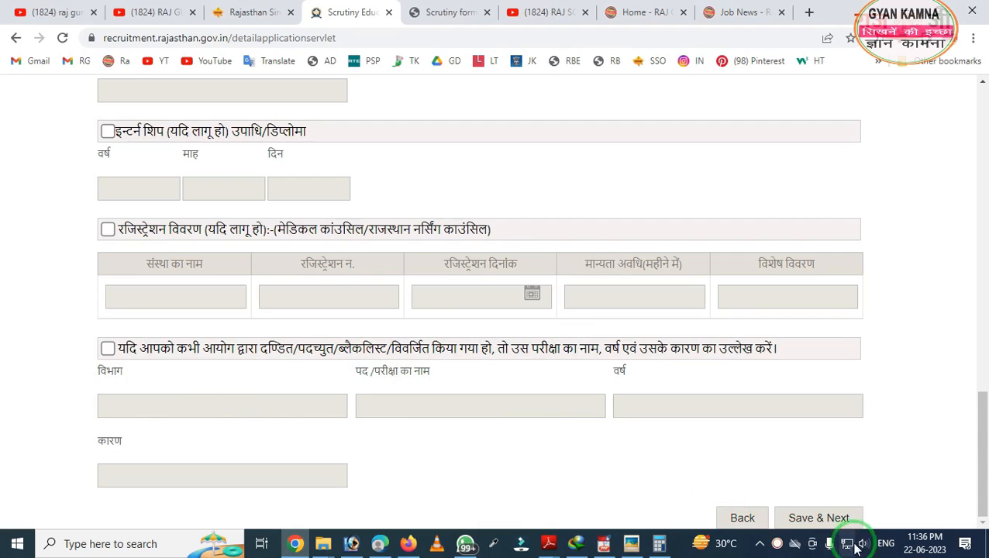
pyautogui.click(809, 520)
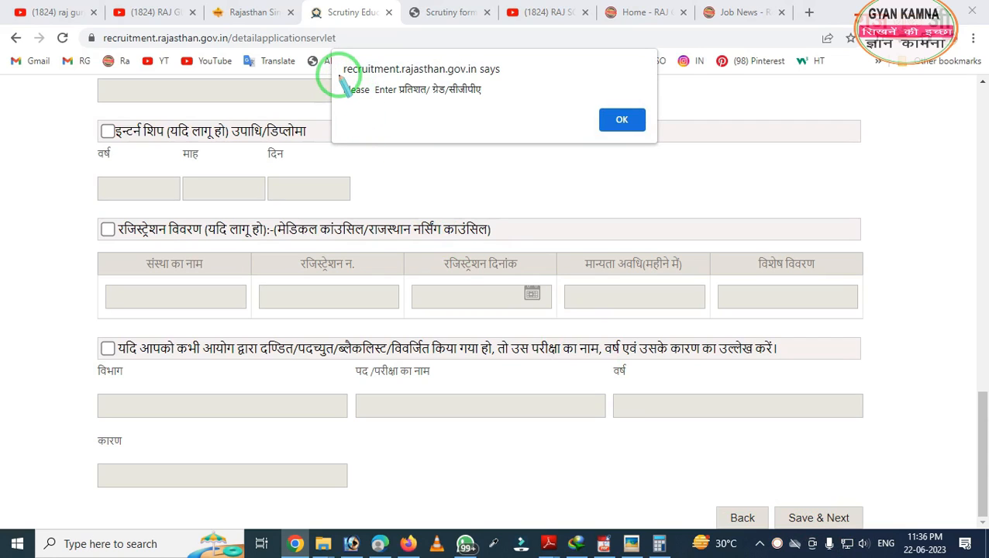
pyautogui.moveTo(342, 81)
pyautogui.mouseDown()
pyautogui.moveTo(493, 80)
pyautogui.moveTo(583, 154)
pyautogui.mouseUp()
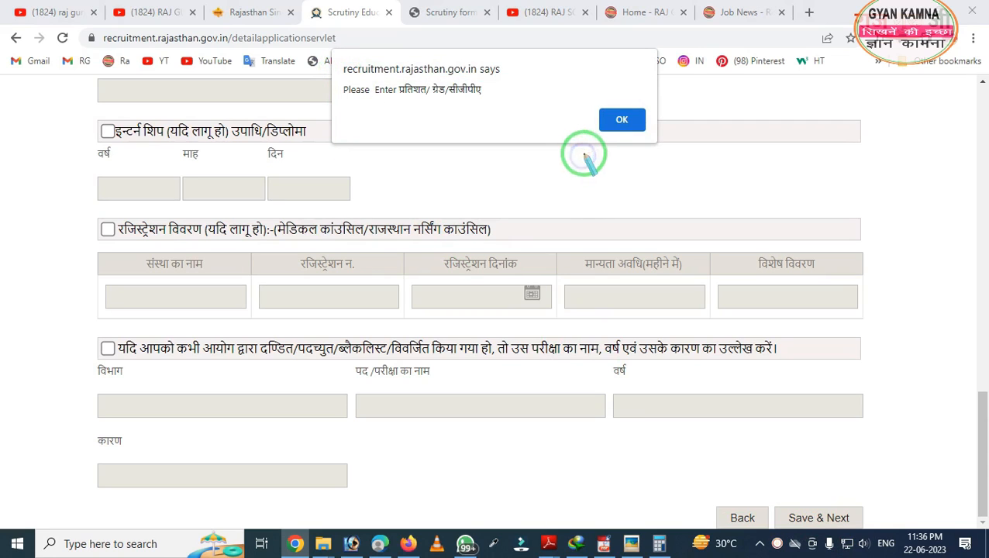
pyautogui.click(618, 121)
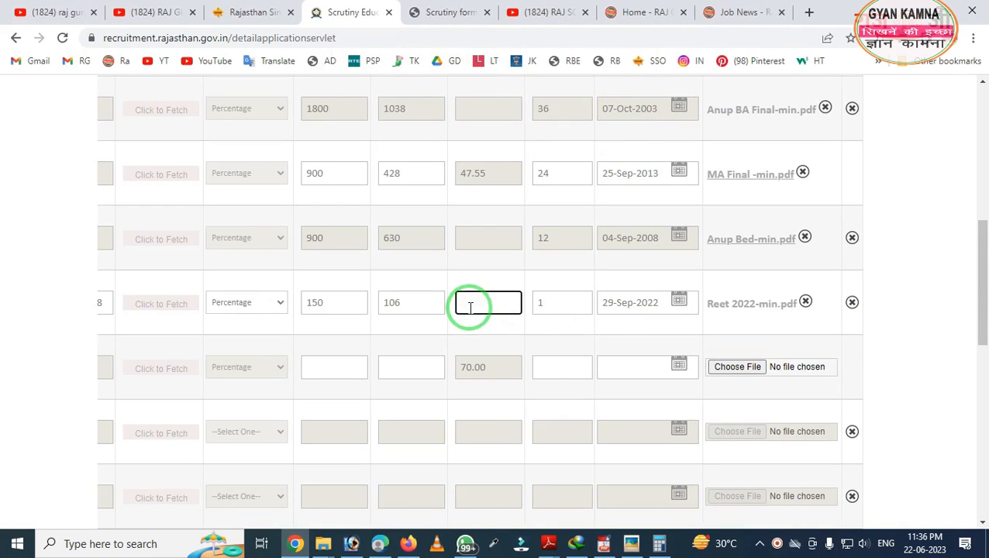
pyautogui.scroll(5, 496, 248)
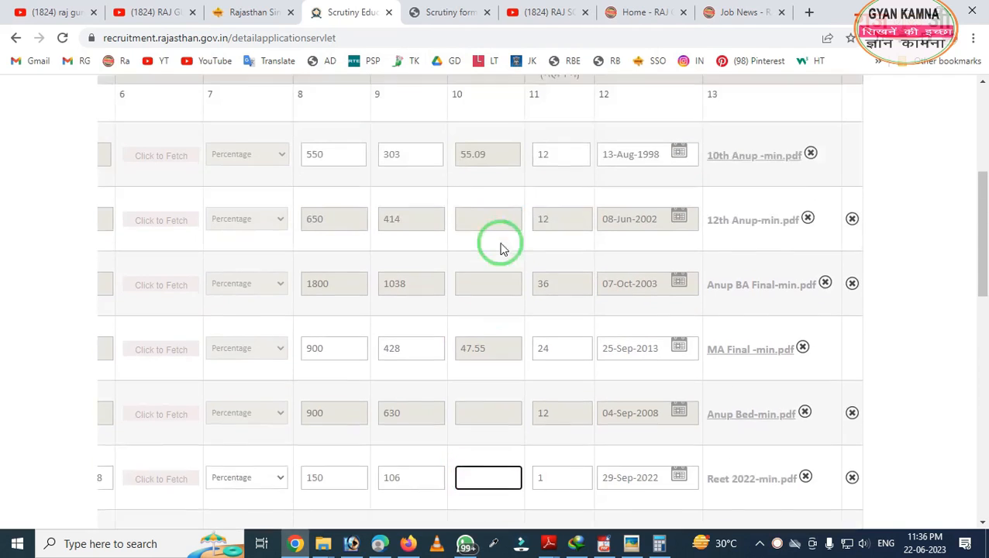
pyautogui.scroll(-1, 500, 242)
pyautogui.scroll(-2, 502, 241)
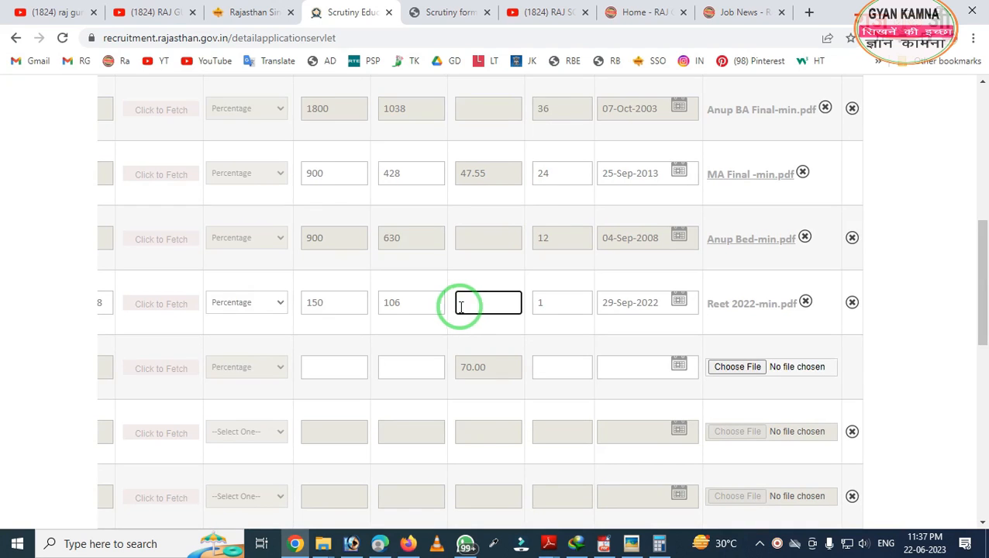
pyautogui.scroll(-3, 461, 307)
pyautogui.moveTo(390, 390); pyautogui.dragTo(107, 414)
pyautogui.scroll(1, 109, 421)
pyautogui.scroll(3, 108, 421)
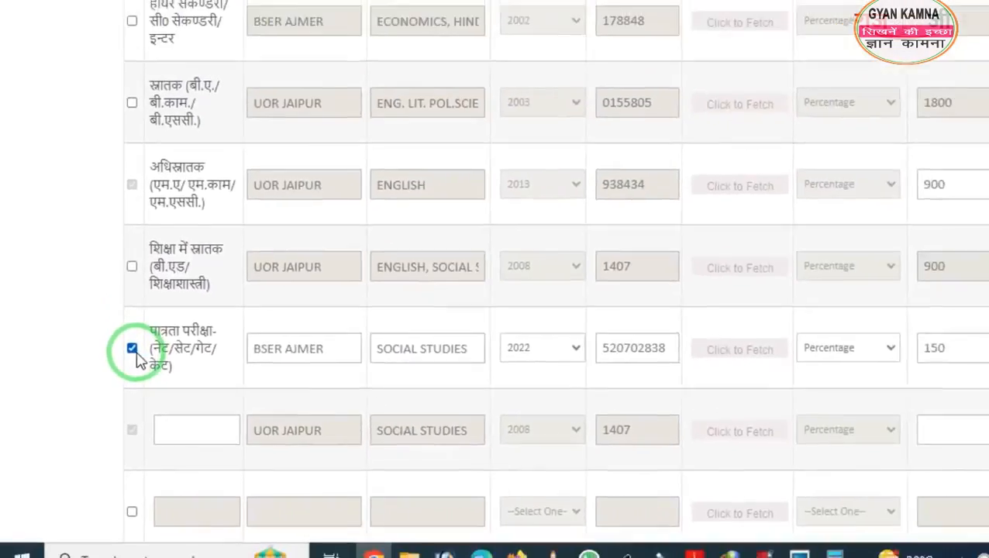
# - Untick the पात्रता परीक्षा row and save the qualifications with Save & Next
pyautogui.click(162, 318)
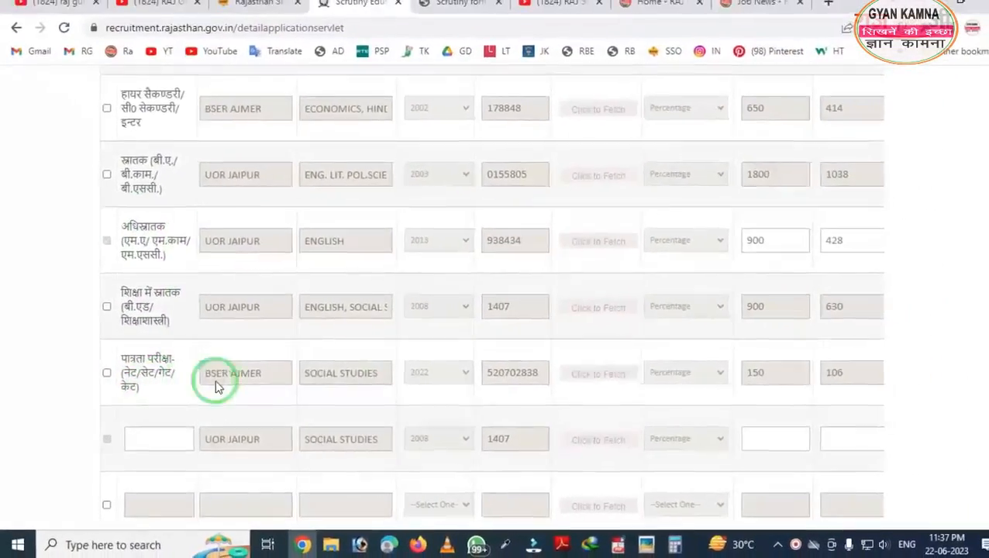
pyautogui.moveTo(167, 319)
pyautogui.mouseDown()
pyautogui.moveTo(541, 398)
pyautogui.moveTo(884, 428)
pyautogui.mouseUp()
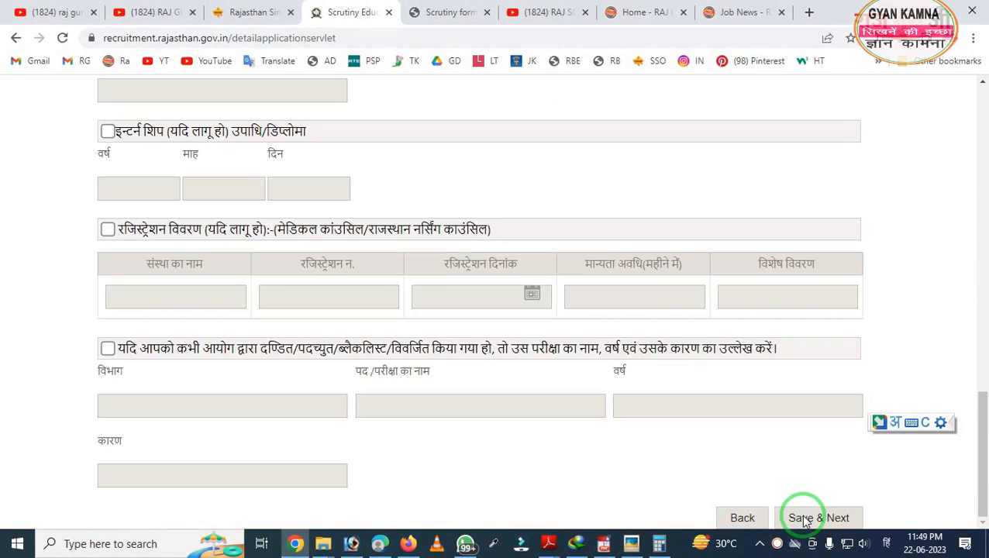
pyautogui.click(807, 519)
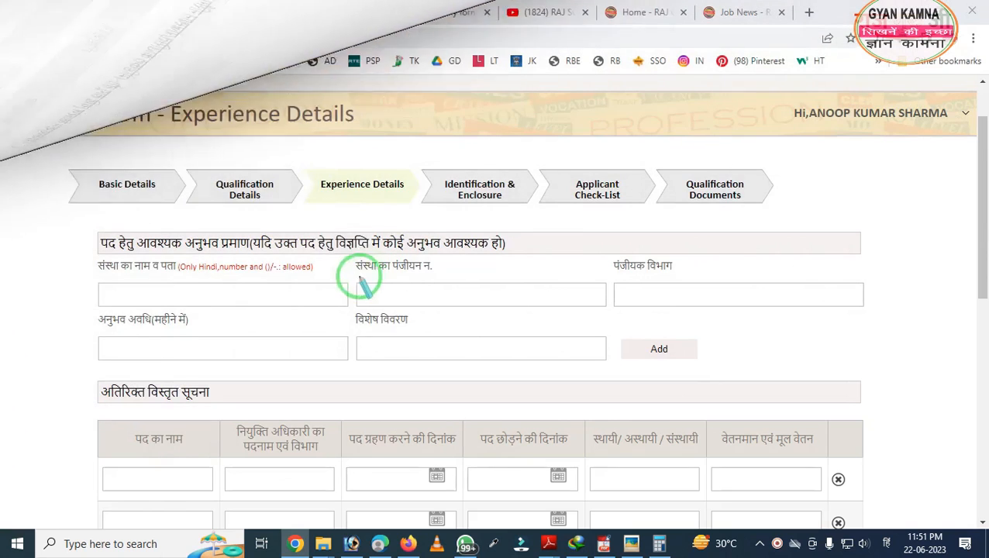
# - Outline the Experience Details step, certificate section and institution name/address field for viewers
pyautogui.moveTo(303, 152)
pyautogui.mouseDown()
pyautogui.moveTo(349, 217)
pyautogui.moveTo(412, 227)
pyautogui.mouseUp()
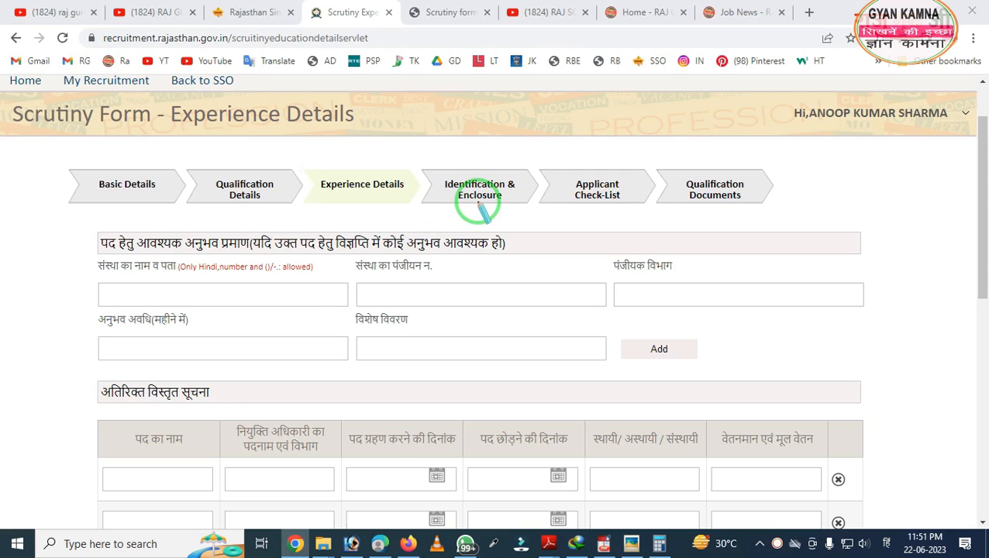
pyautogui.moveTo(60, 205)
pyautogui.mouseDown()
pyautogui.moveTo(101, 267)
pyautogui.moveTo(622, 400)
pyautogui.mouseUp()
pyautogui.rightClick(277, 322)
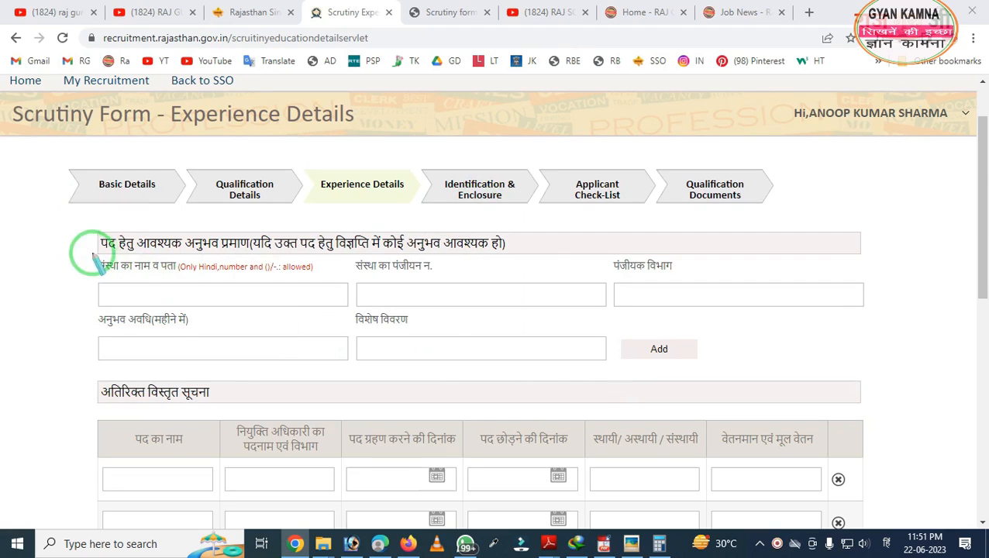
pyautogui.moveTo(90, 253)
pyautogui.mouseDown()
pyautogui.moveTo(302, 376)
pyautogui.moveTo(552, 391)
pyautogui.mouseUp()
pyautogui.rightClick(276, 326)
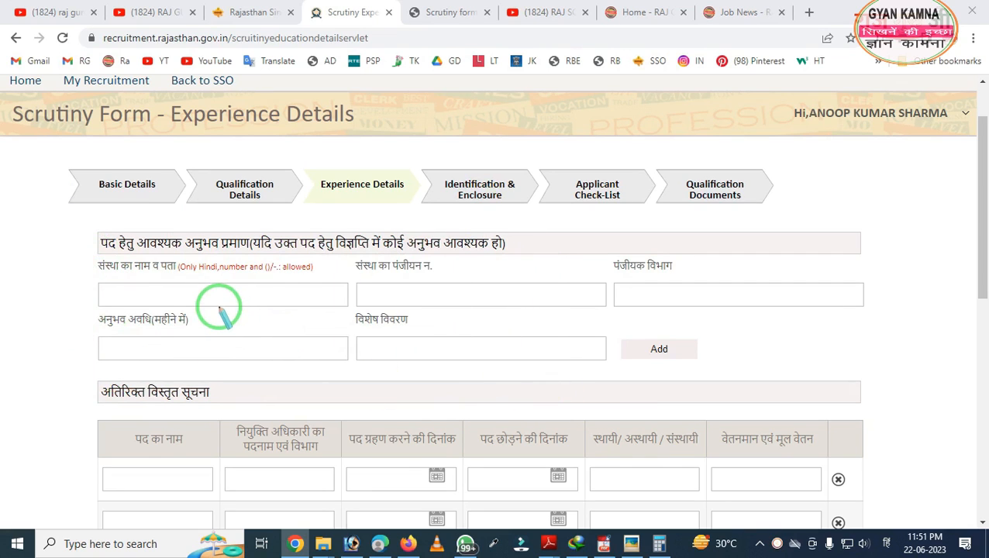
# - Point out the optional detail questions and save the blank experience step with Save & Next
pyautogui.scroll(-2, 219, 312)
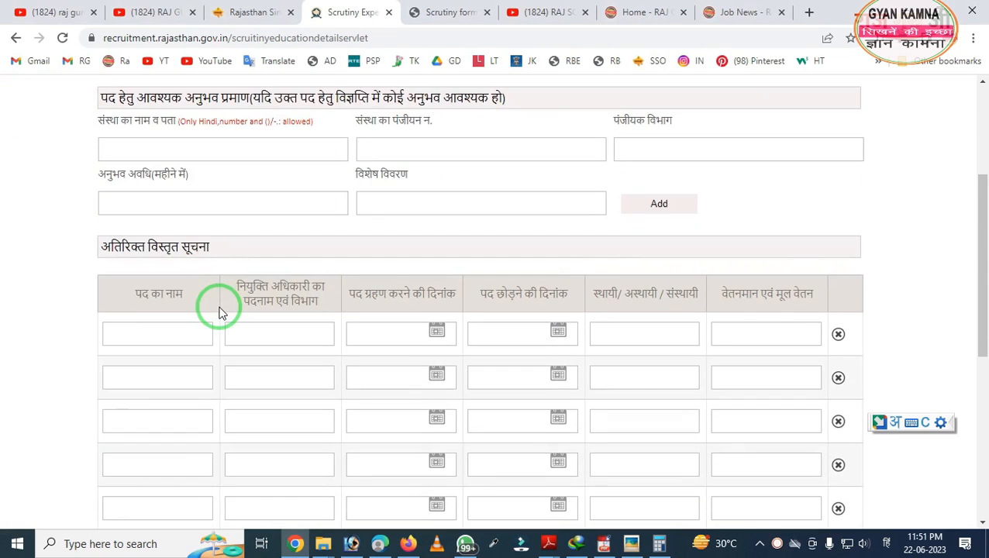
pyautogui.scroll(1, 219, 310)
pyautogui.scroll(-2, 221, 309)
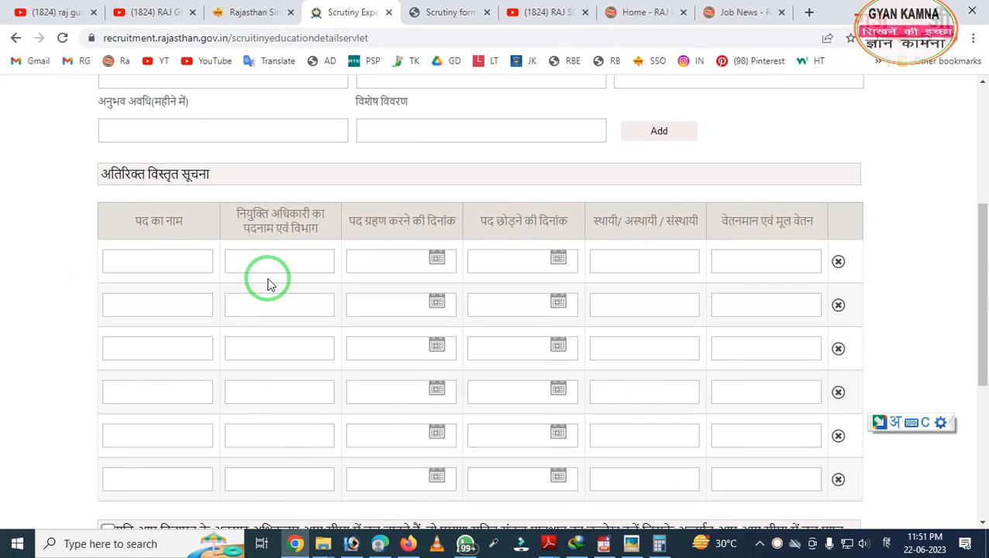
pyautogui.scroll(-5, 294, 291)
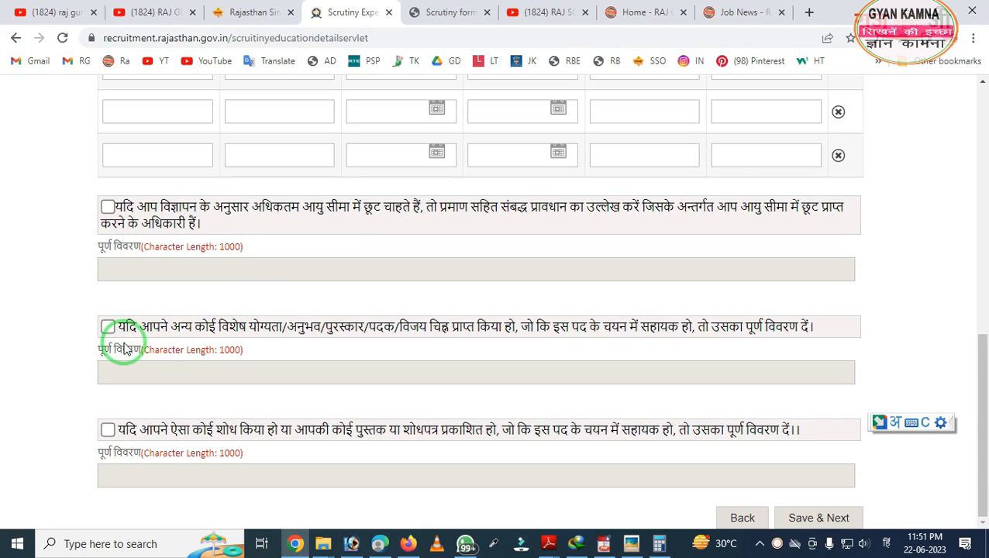
pyautogui.moveTo(77, 351)
pyautogui.mouseDown()
pyautogui.moveTo(134, 468)
pyautogui.moveTo(380, 468)
pyautogui.moveTo(368, 469)
pyautogui.mouseUp()
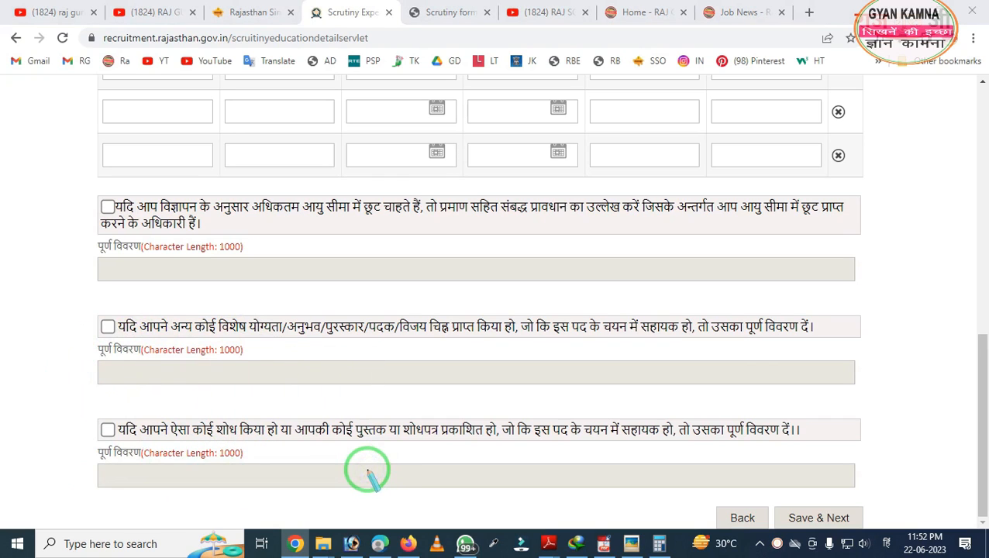
pyautogui.press('Escape')
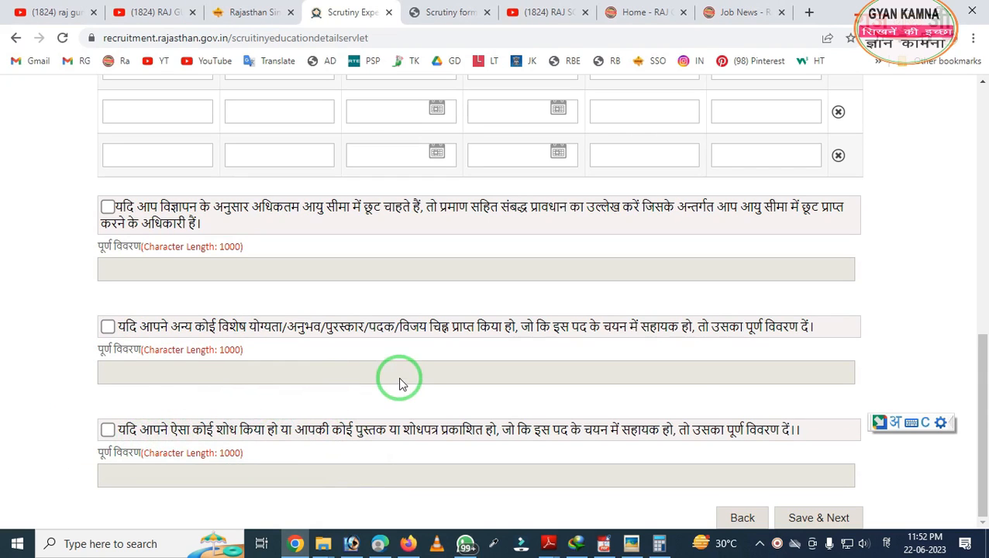
pyautogui.click(814, 521)
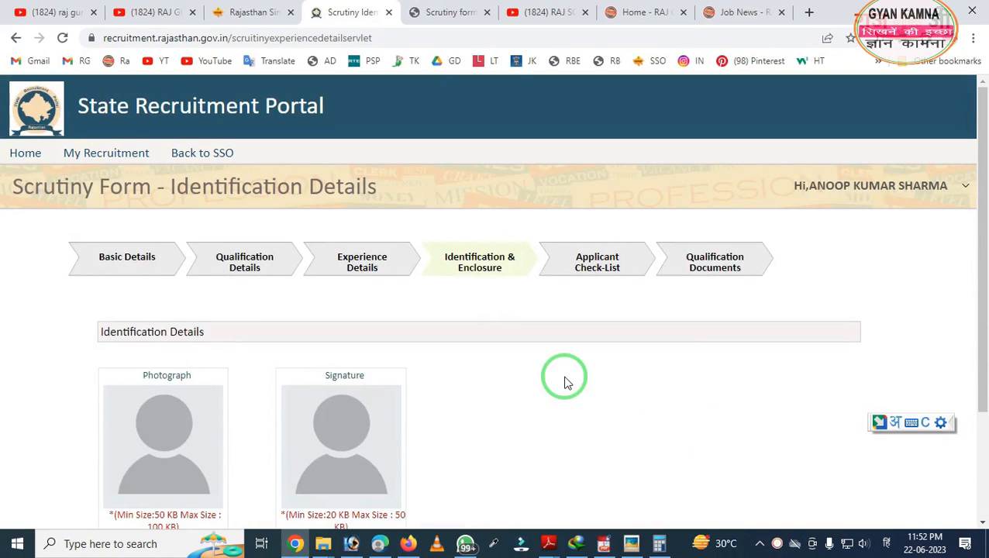
# - Outline the photograph and signature size requirements for viewers
pyautogui.scroll(-3, 535, 370)
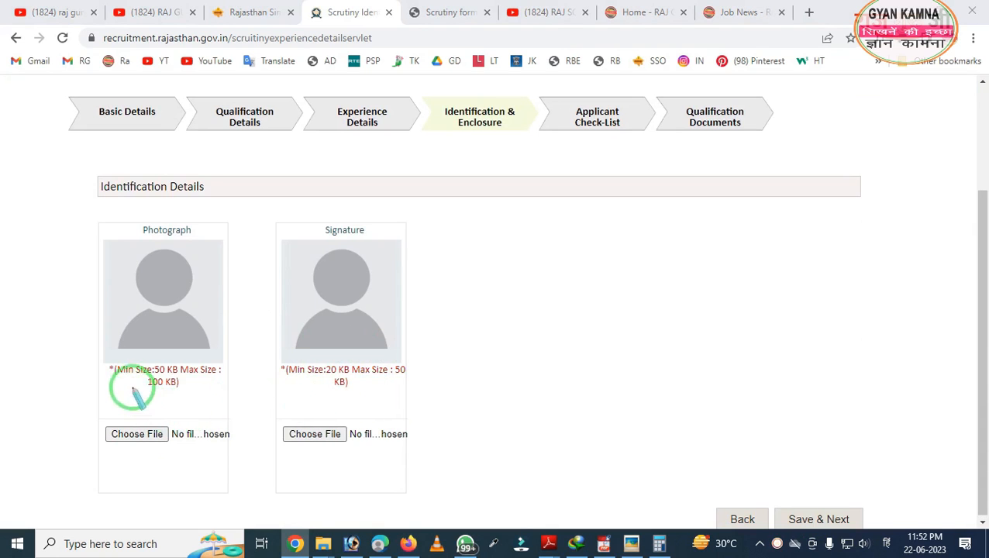
pyautogui.moveTo(81, 331)
pyautogui.mouseDown()
pyautogui.moveTo(135, 419)
pyautogui.moveTo(214, 431)
pyautogui.mouseUp()
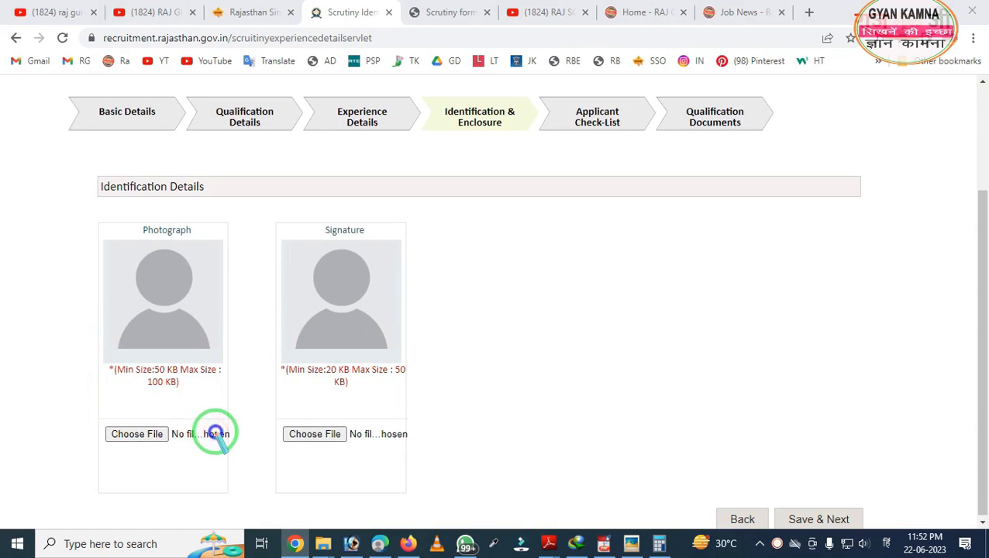
pyautogui.moveTo(265, 326)
pyautogui.mouseDown()
pyautogui.moveTo(282, 399)
pyautogui.moveTo(467, 431)
pyautogui.mouseUp()
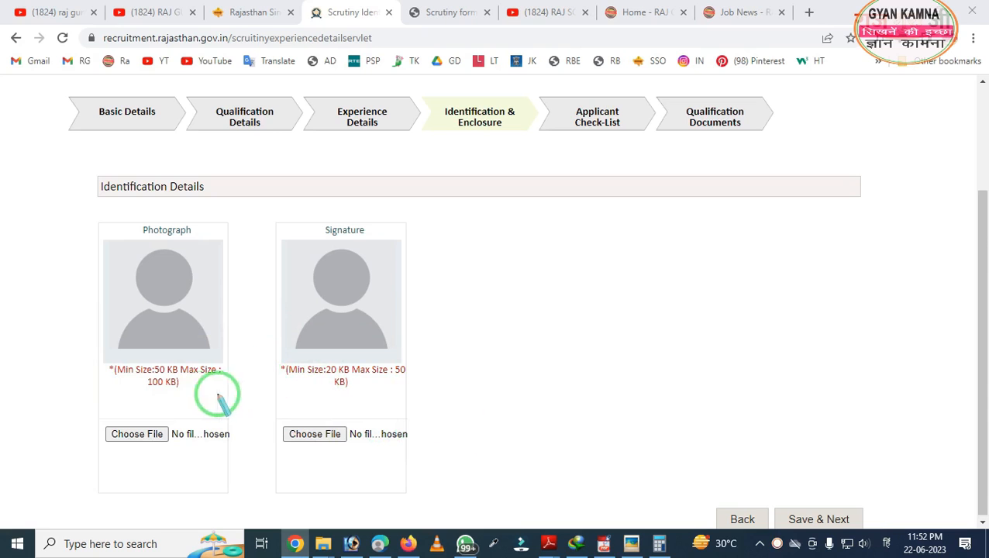
pyautogui.moveTo(35, 368)
pyautogui.mouseDown()
pyautogui.moveTo(48, 463)
pyautogui.moveTo(237, 508)
pyautogui.mouseUp()
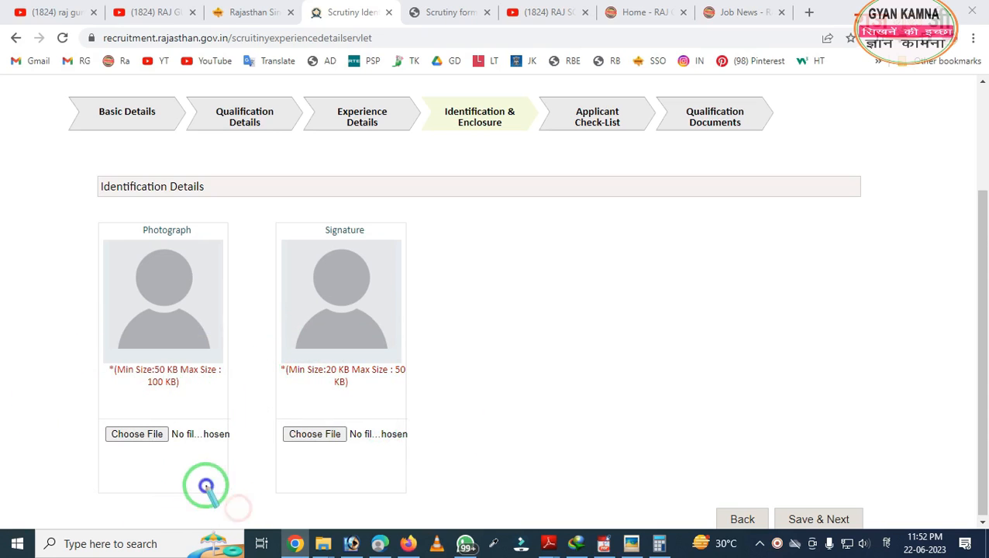
# - Upload the photograph and signature images and save with Save & Next
pyautogui.click(153, 438)
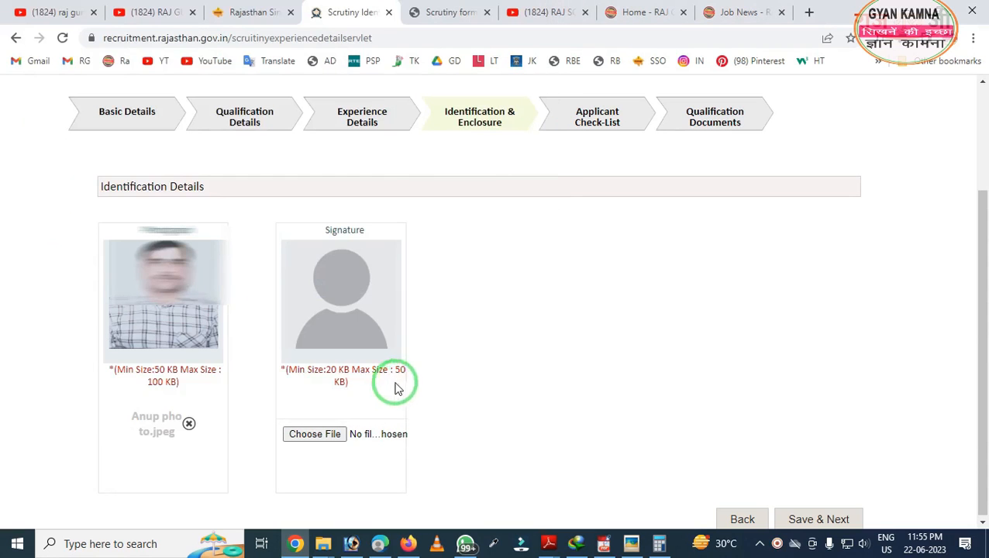
pyautogui.click(313, 435)
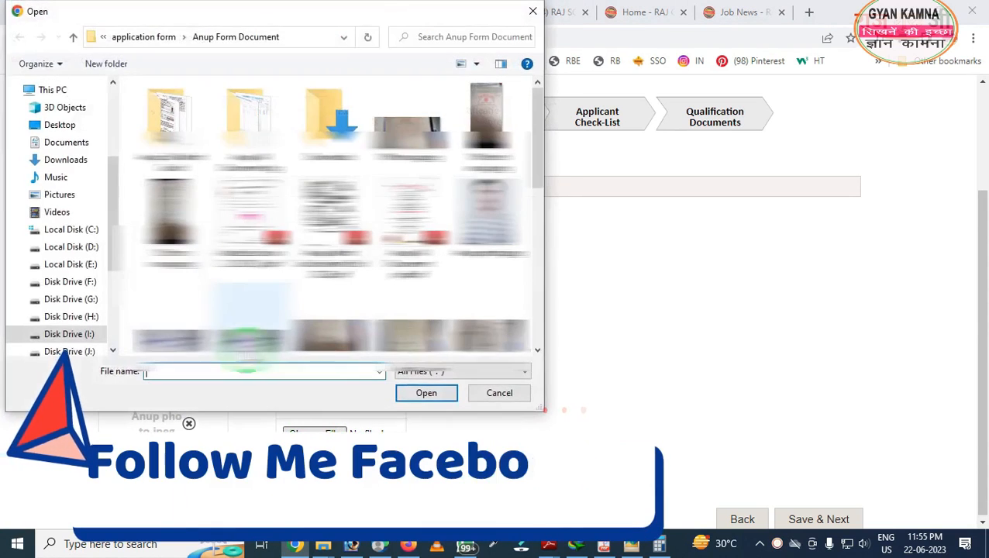
pyautogui.click(248, 342)
pyautogui.doubleClick(248, 343)
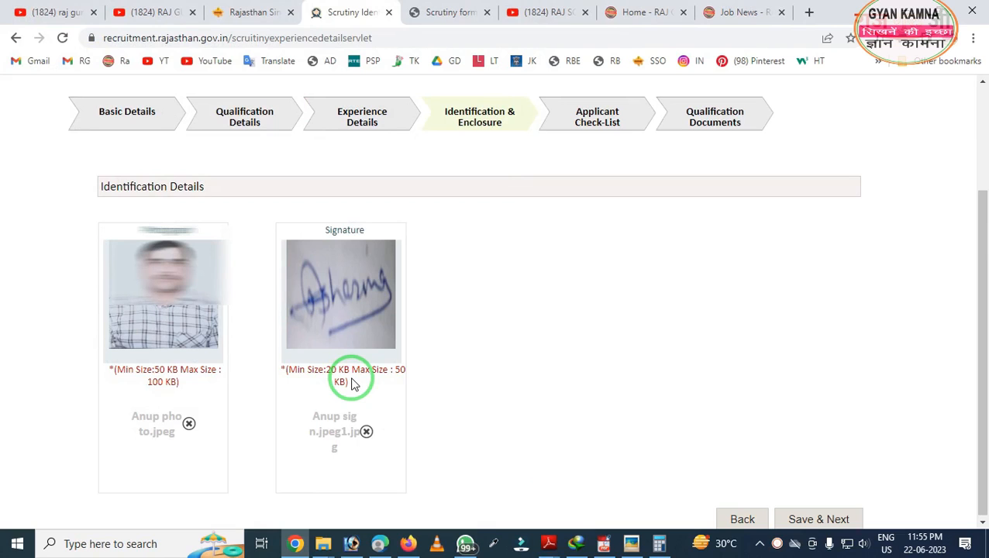
pyautogui.click(845, 518)
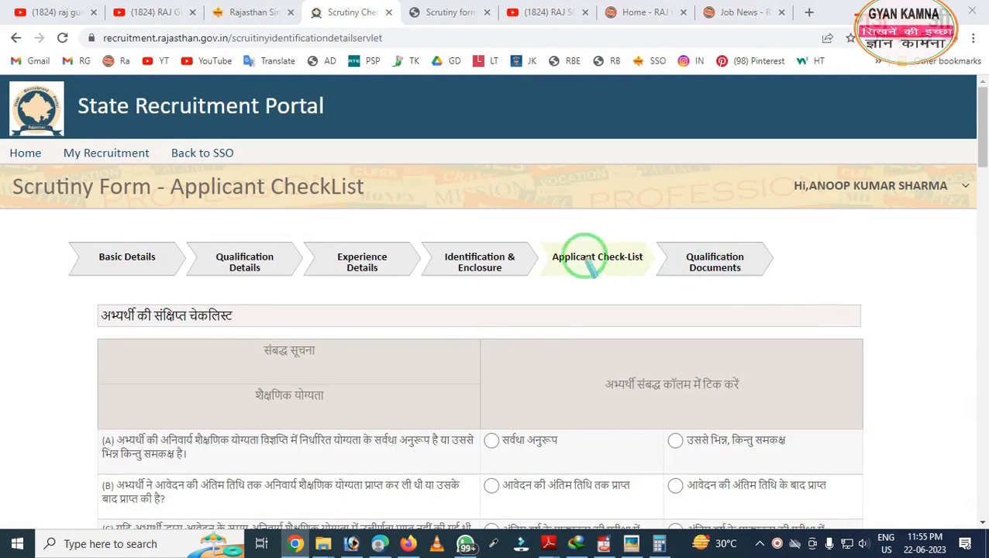
pyautogui.moveTo(544, 218)
pyautogui.mouseDown()
pyautogui.moveTo(641, 346)
pyautogui.moveTo(661, 347)
pyautogui.mouseUp()
pyautogui.press('Escape')
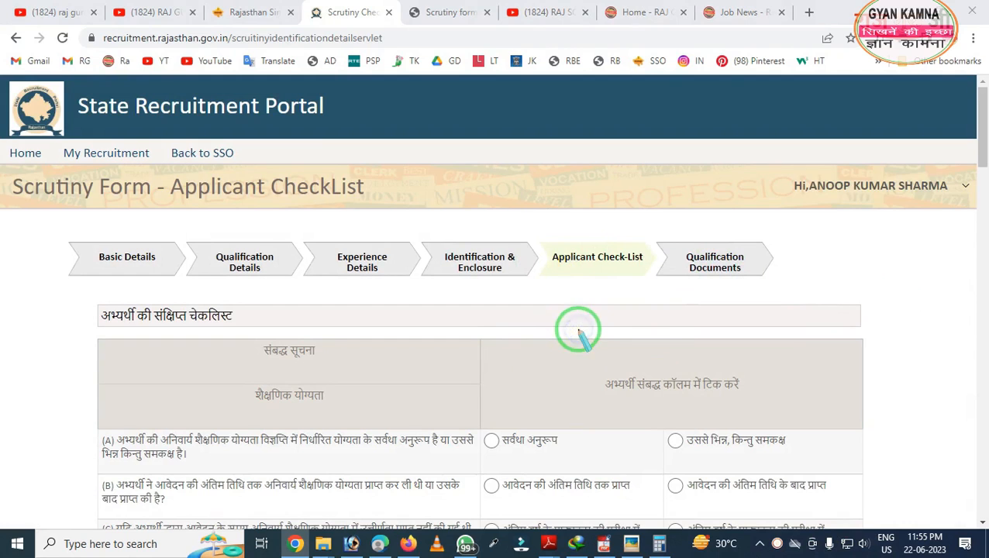
pyautogui.scroll(-4, 451, 382)
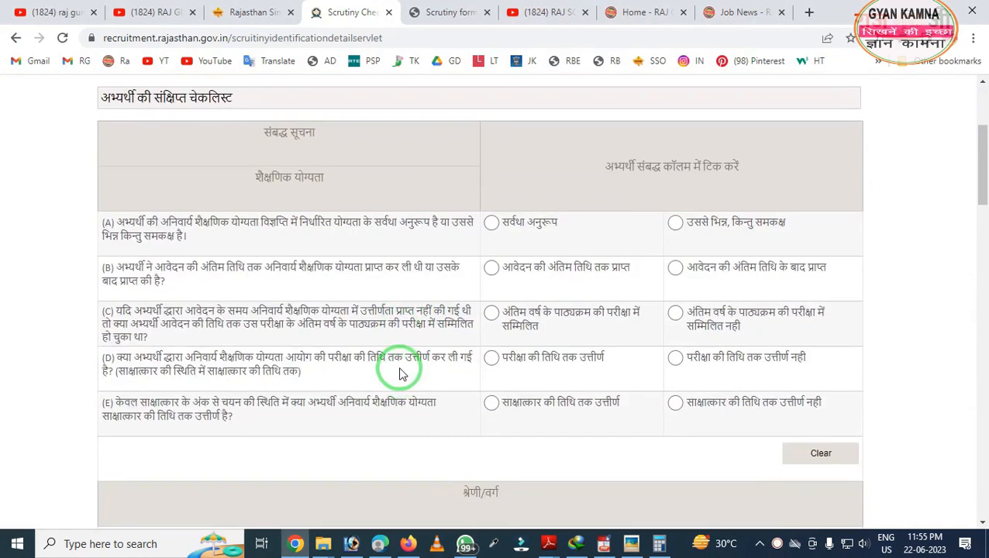
pyautogui.scroll(-3, 400, 373)
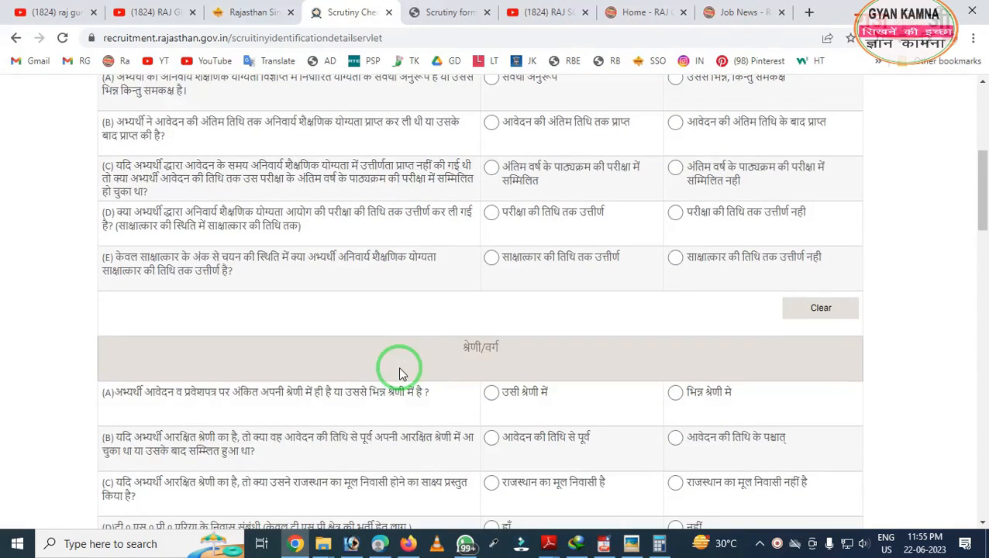
pyautogui.scroll(-6, 399, 373)
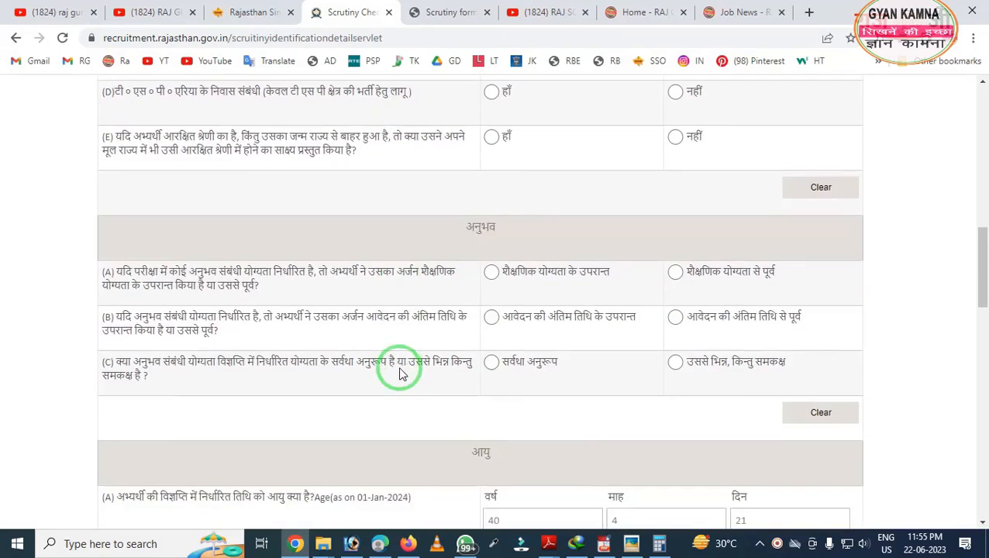
pyautogui.scroll(-3, 400, 374)
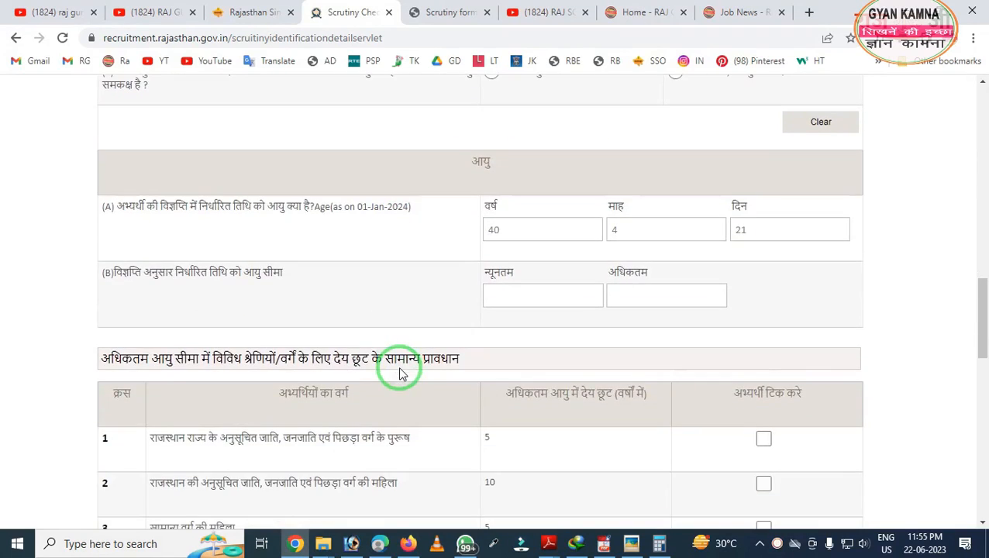
pyautogui.scroll(-7, 401, 369)
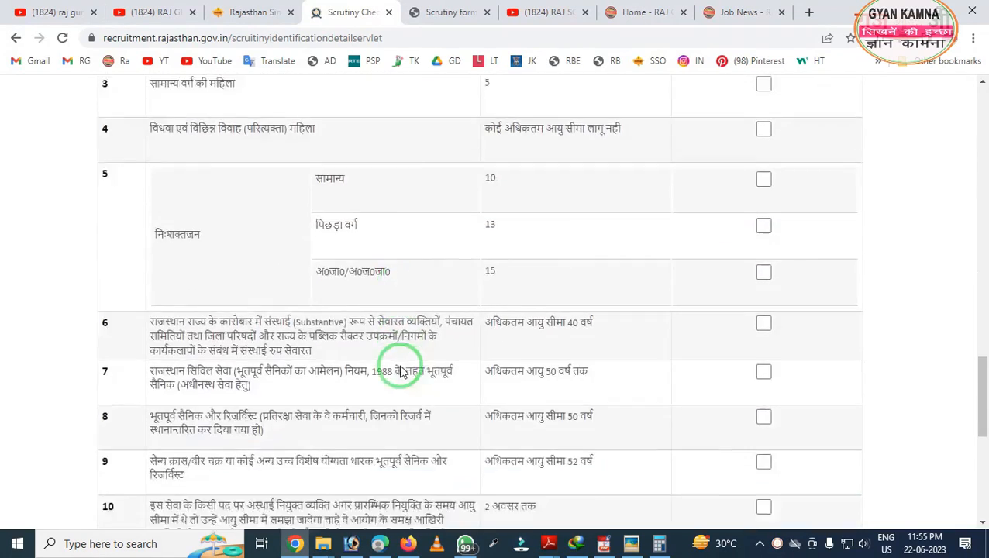
pyautogui.scroll(-2, 402, 373)
pyautogui.scroll(-2, 401, 372)
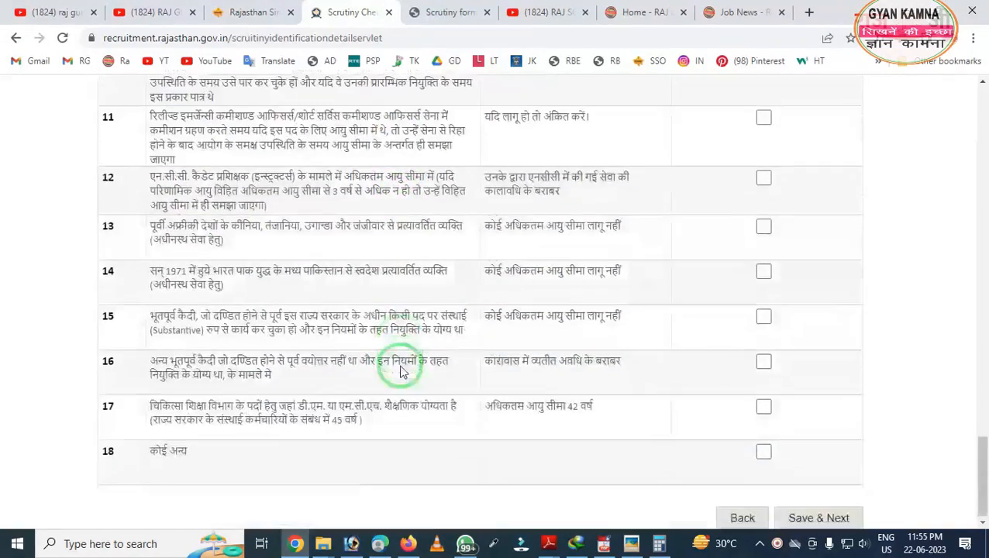
pyautogui.scroll(20, 401, 370)
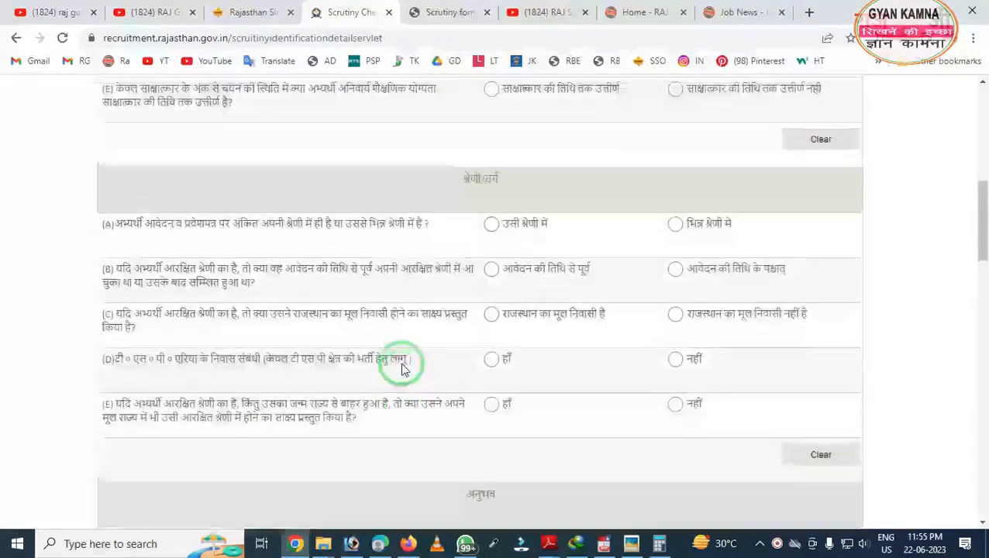
pyautogui.scroll(4, 401, 371)
pyautogui.scroll(-2, 486, 325)
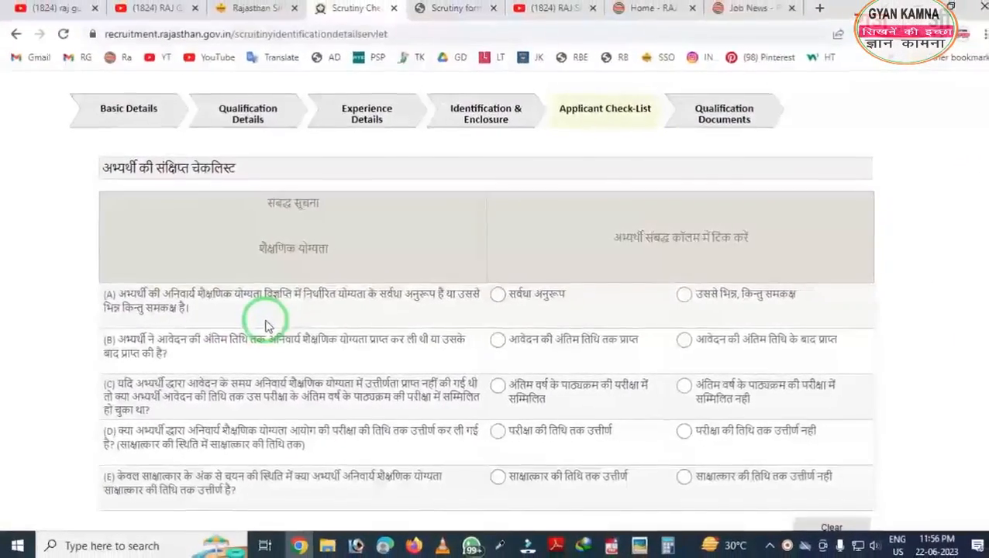
# - Answer checklist question (A) as सर्वथा अनुरूप and scroll through the checklist
pyautogui.click(490, 298)
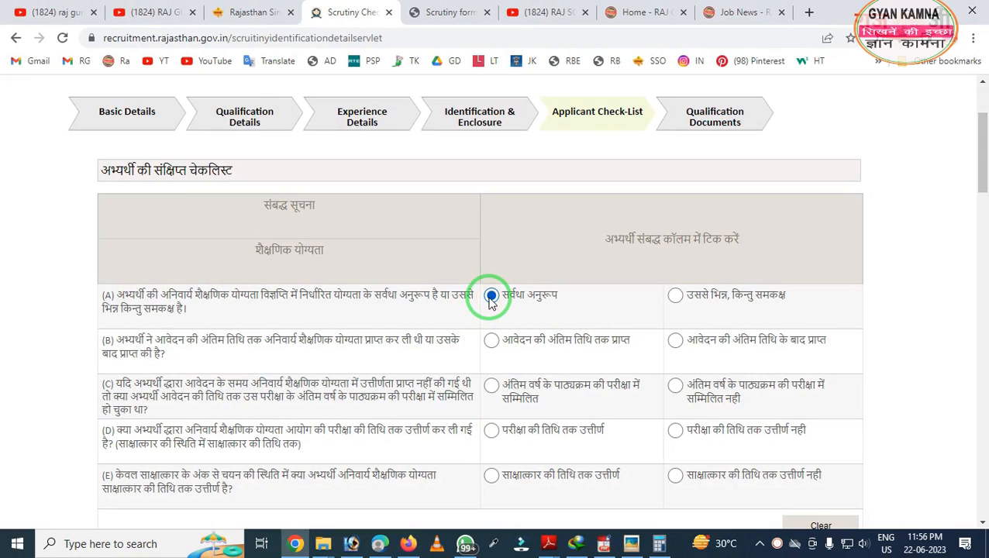
pyautogui.scroll(-1, 546, 325)
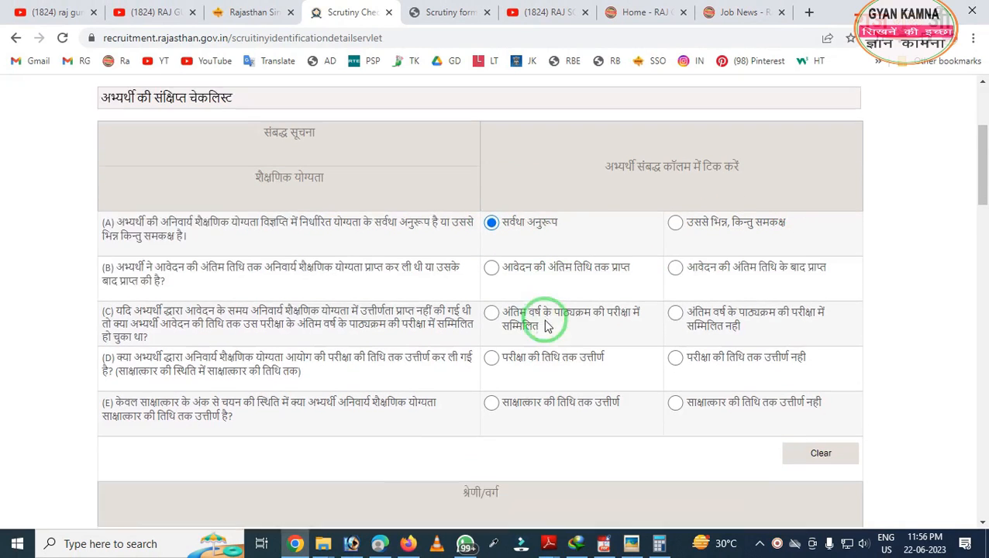
pyautogui.scroll(-1, 547, 325)
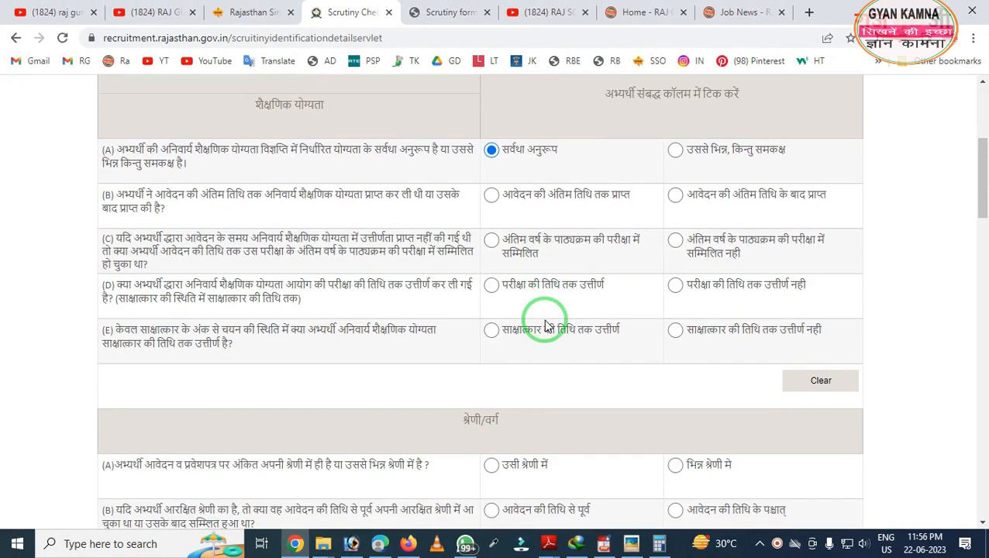
pyautogui.scroll(-1, 545, 327)
pyautogui.scroll(-2, 506, 332)
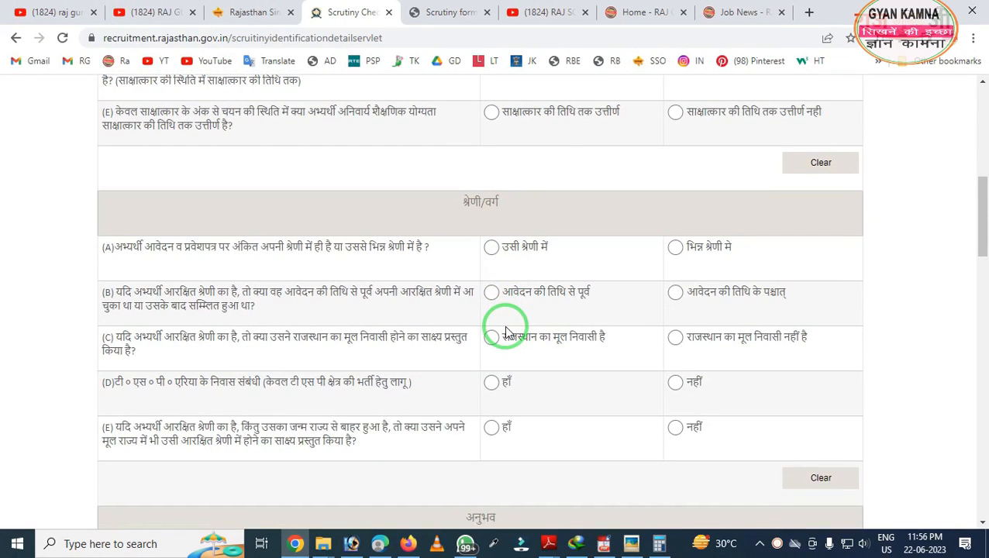
pyautogui.scroll(-5, 506, 332)
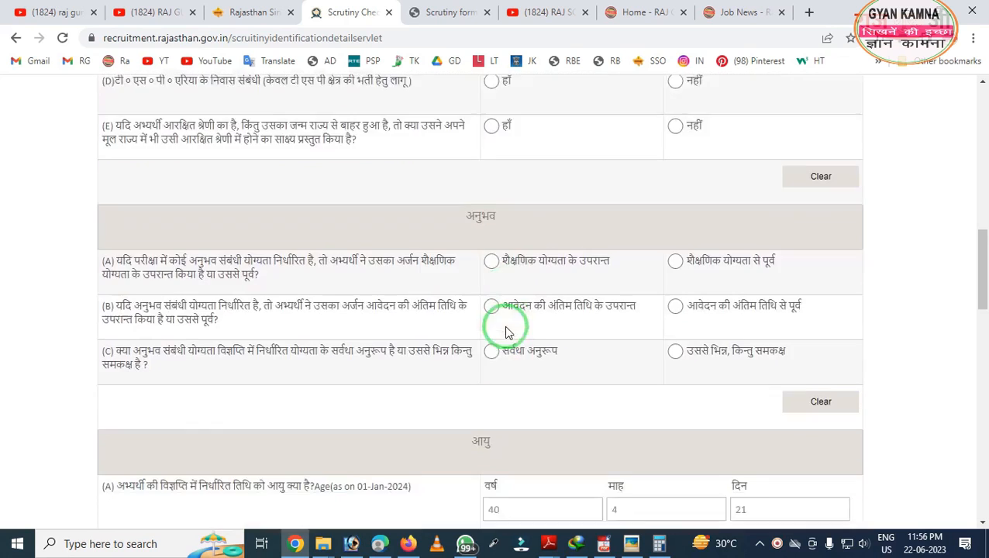
pyautogui.scroll(-4, 509, 337)
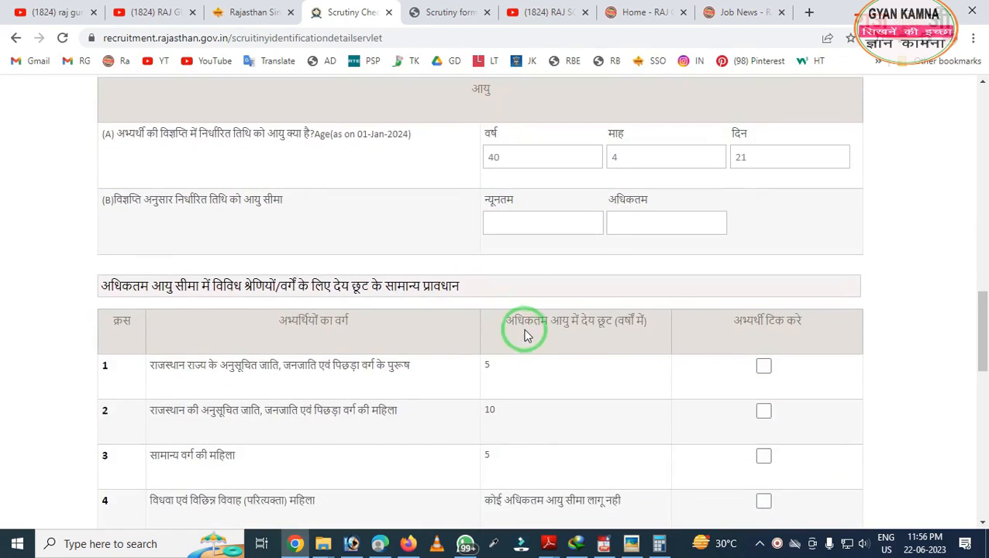
pyautogui.scroll(-2, 530, 328)
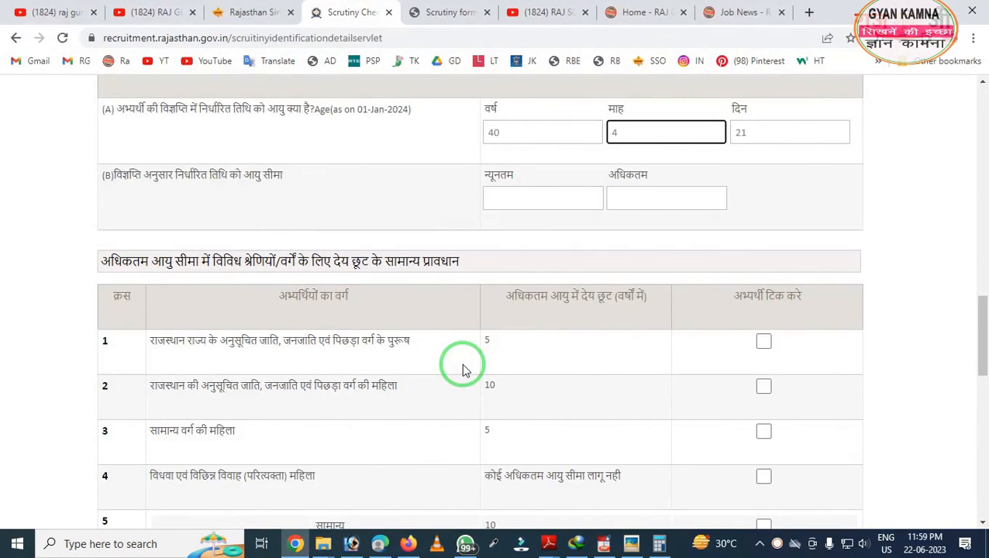
pyautogui.scroll(7, 463, 370)
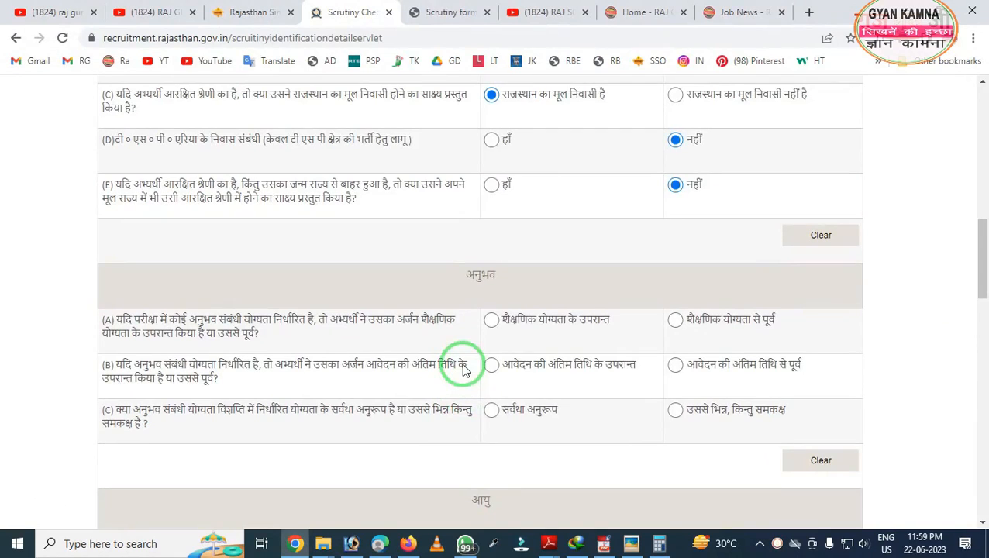
# - Highlight the answer options and age-relaxation tick column, then attempt Save & Next
pyautogui.moveTo(464, 281)
pyautogui.mouseDown()
pyautogui.moveTo(641, 490)
pyautogui.moveTo(881, 481)
pyautogui.mouseUp()
pyautogui.rightClick(620, 413)
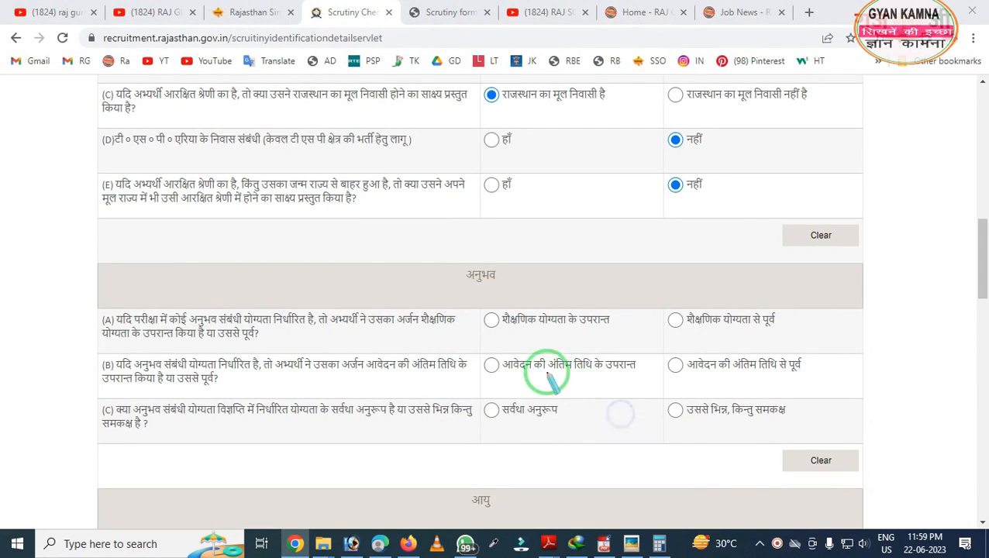
pyautogui.press('Escape')
pyautogui.scroll(1, 543, 358)
pyautogui.scroll(1, 543, 358)
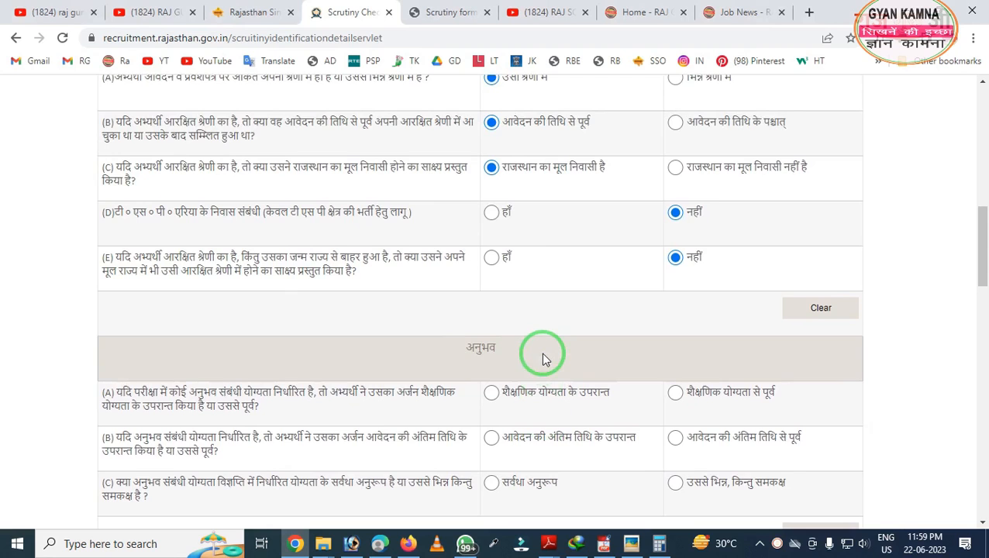
pyautogui.scroll(-10, 656, 338)
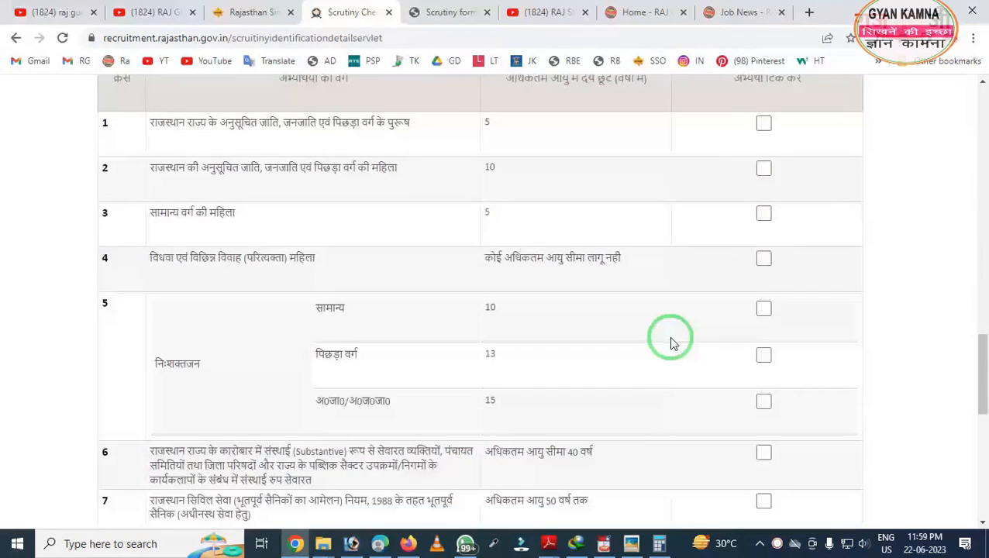
pyautogui.moveTo(668, 164); pyautogui.dragTo(811, 541)
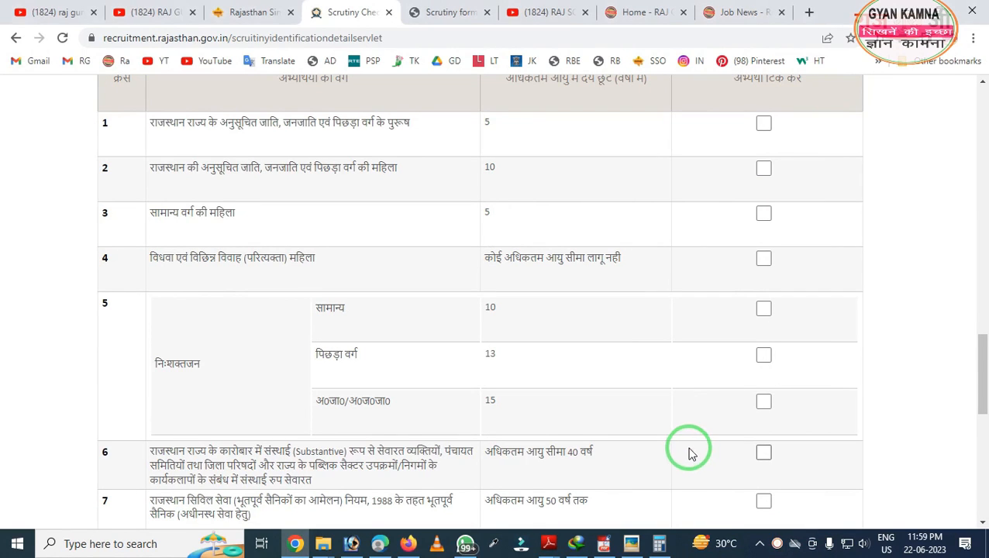
pyautogui.scroll(-8, 689, 453)
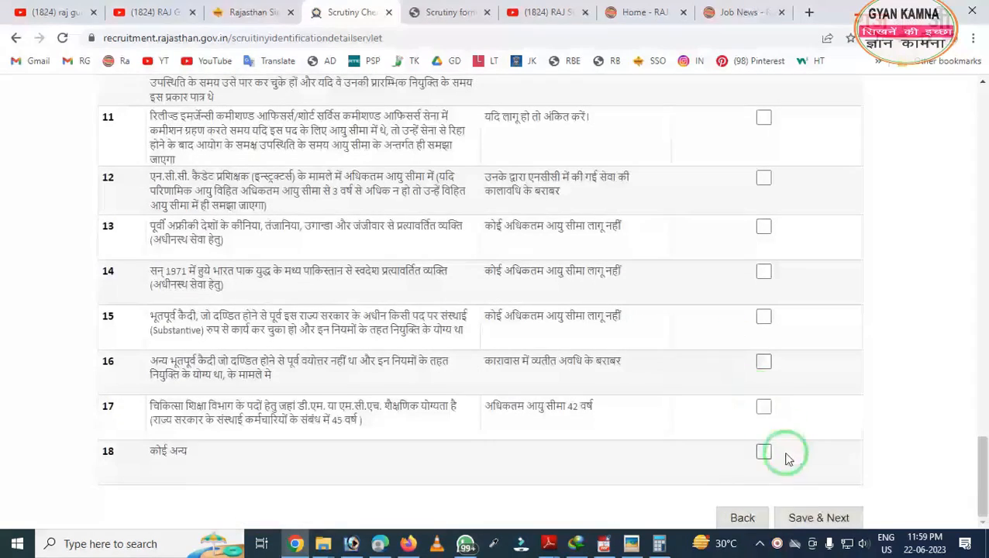
pyautogui.click(794, 525)
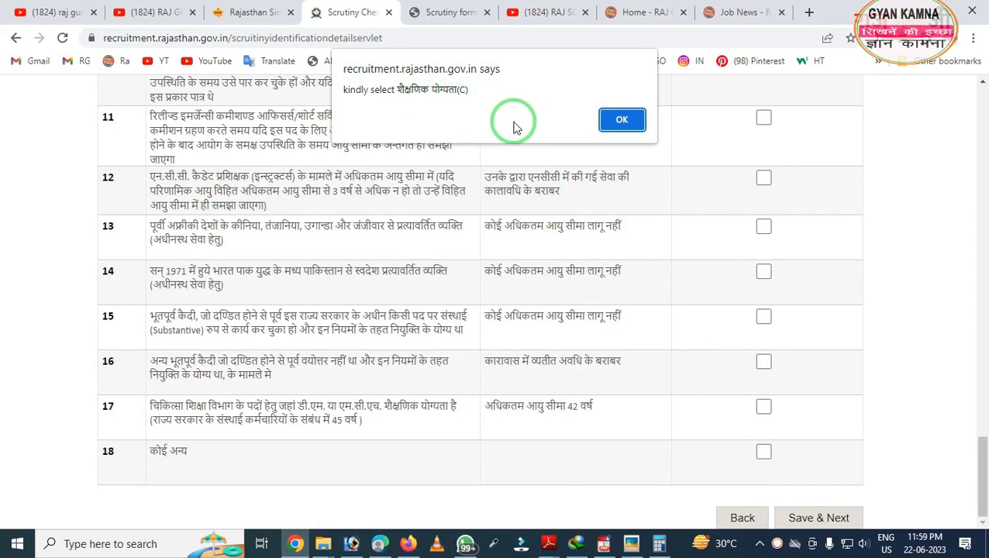
# - Dismiss the warning, answer (C) as appeared in final-year exam, and save the checklist
pyautogui.click(608, 128)
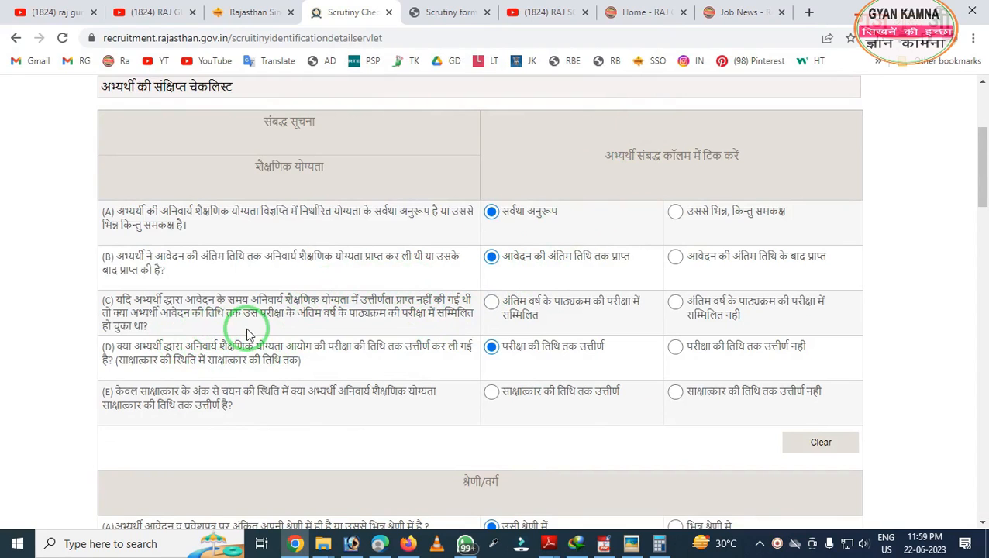
pyautogui.moveTo(81, 276)
pyautogui.mouseDown()
pyautogui.moveTo(108, 347)
pyautogui.moveTo(832, 349)
pyautogui.mouseUp()
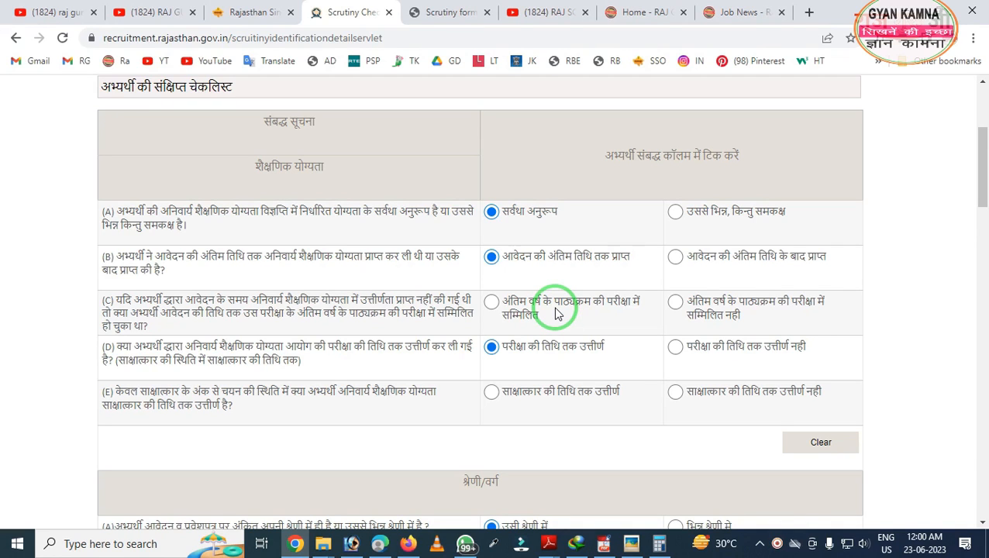
pyautogui.click(490, 307)
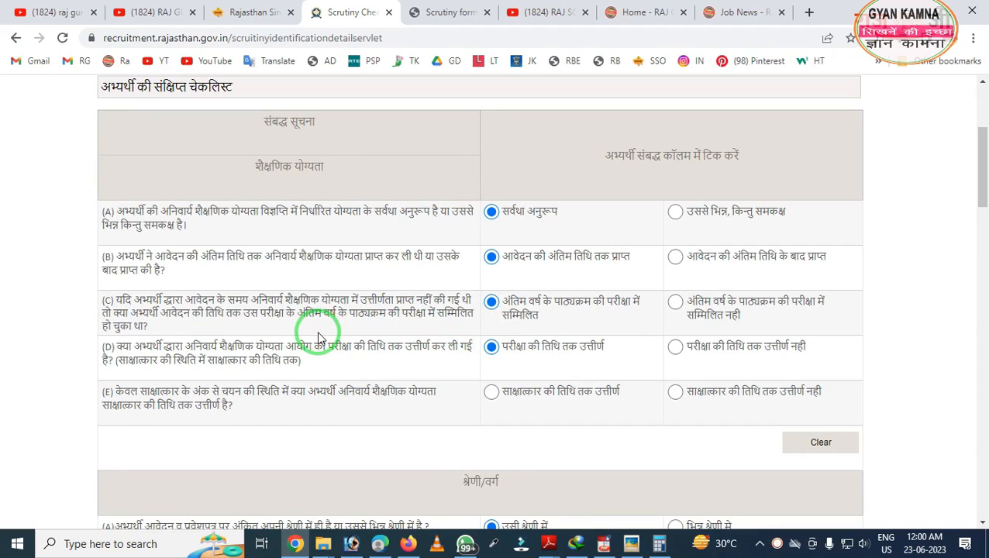
pyautogui.scroll(-3, 319, 332)
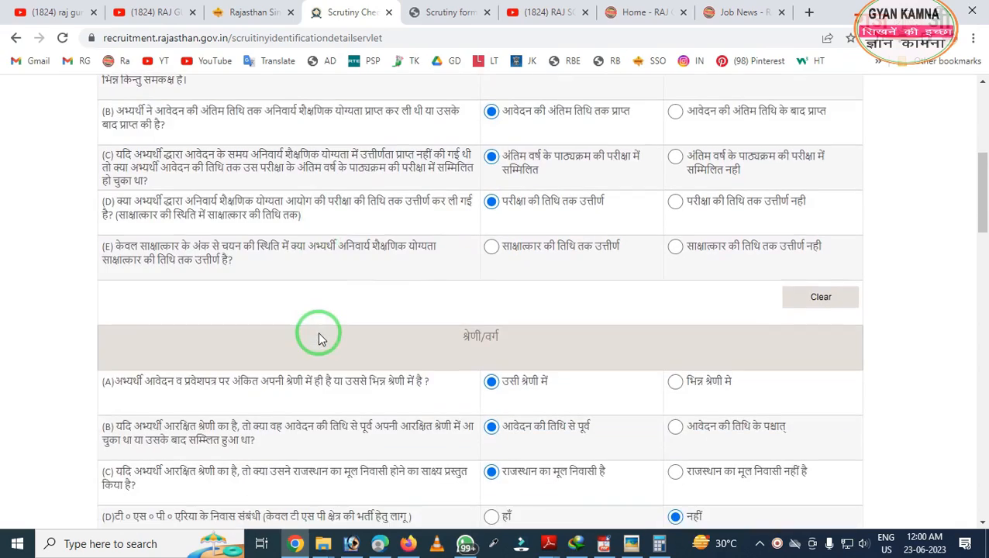
pyautogui.scroll(1, 320, 332)
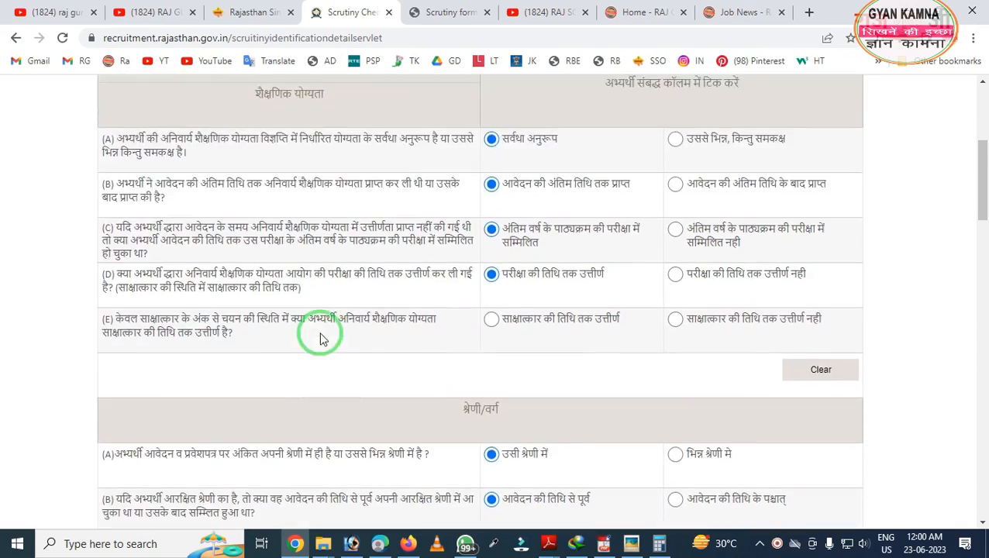
pyautogui.scroll(-2, 324, 337)
pyautogui.scroll(-15, 324, 339)
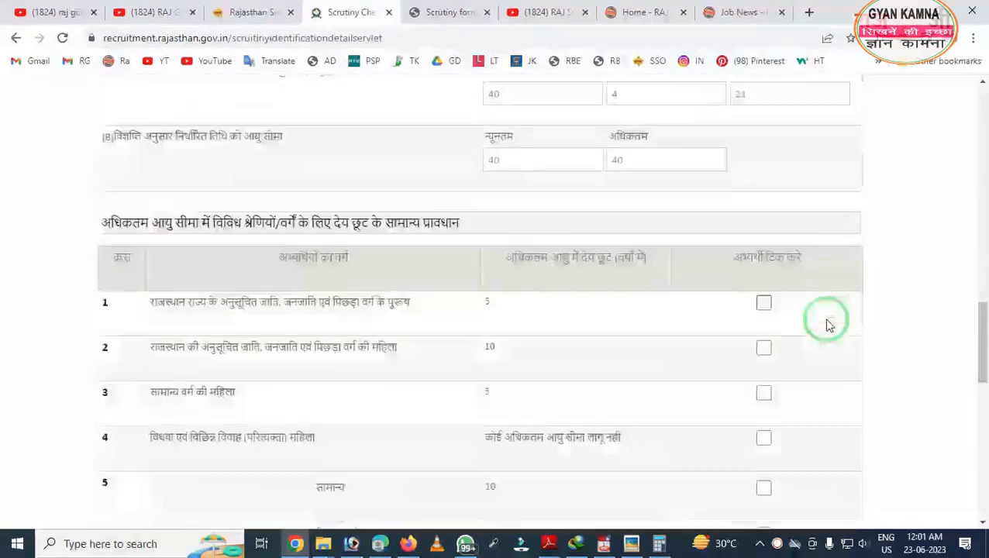
pyautogui.scroll(-6, 831, 410)
pyautogui.click(806, 520)
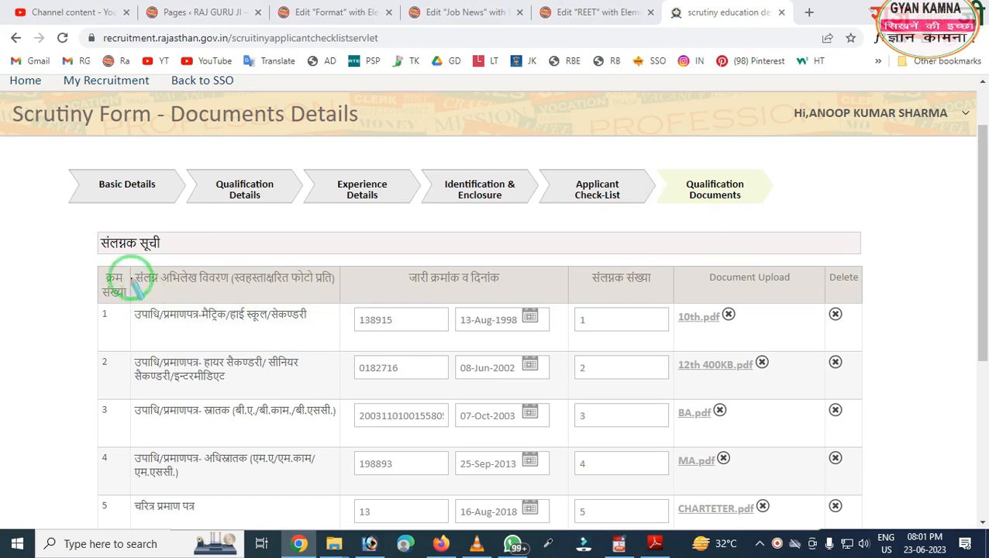
pyautogui.moveTo(90, 225); pyautogui.dragTo(305, 422)
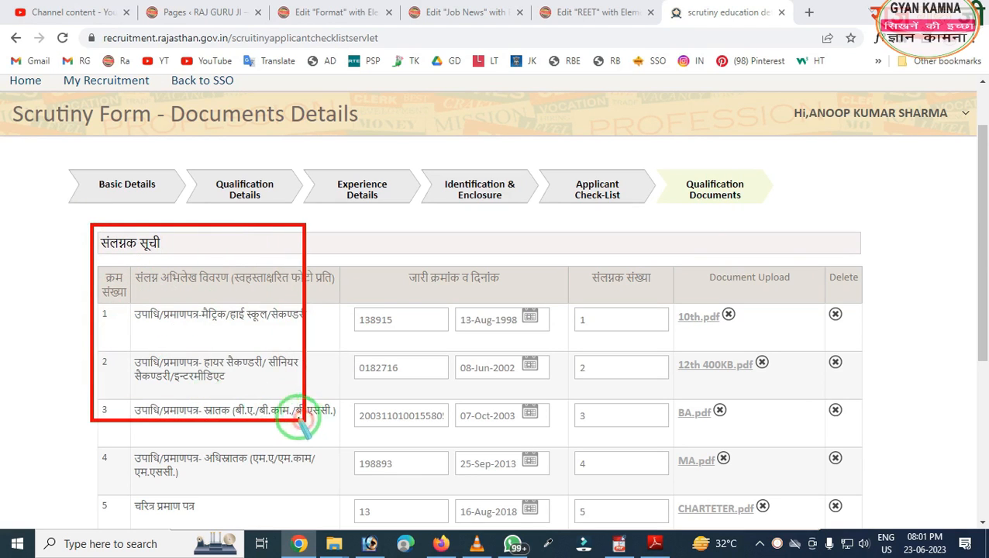
pyautogui.rightClick(239, 380)
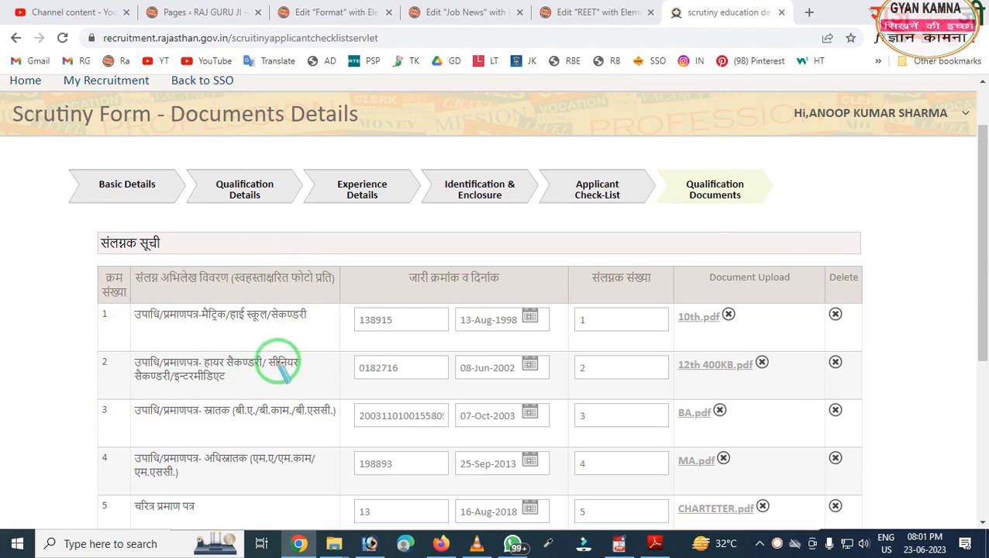
pyautogui.moveTo(319, 264); pyautogui.dragTo(573, 431)
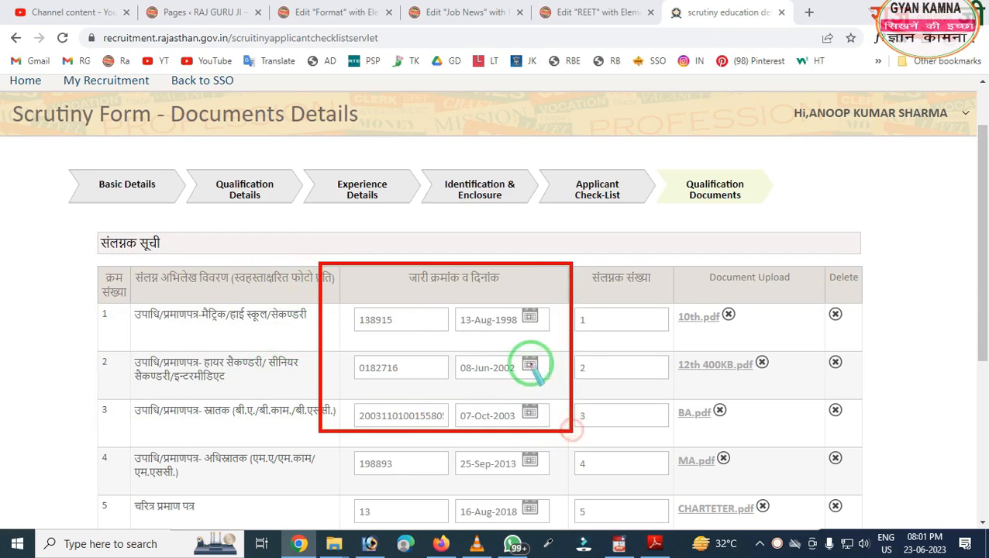
pyautogui.rightClick(529, 363)
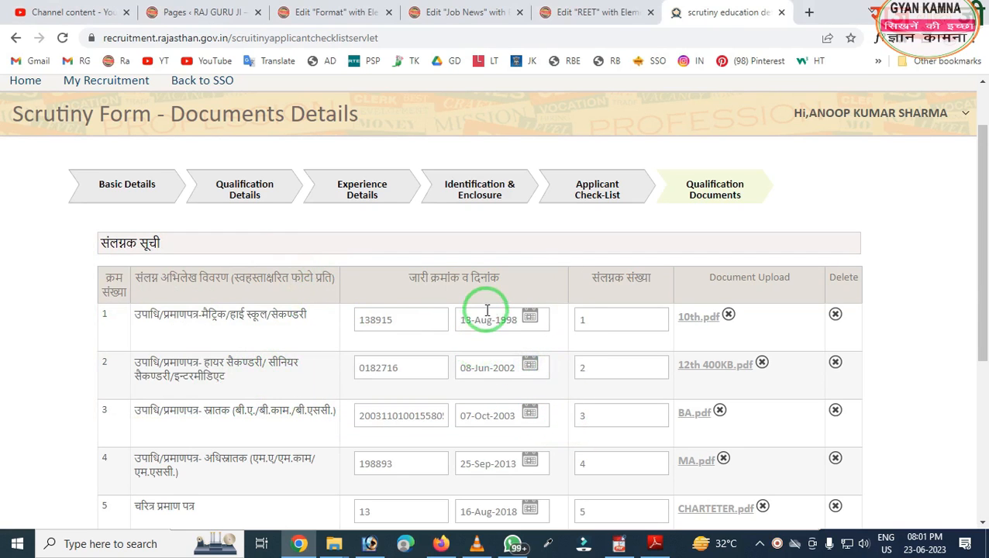
pyautogui.scroll(-5, 483, 307)
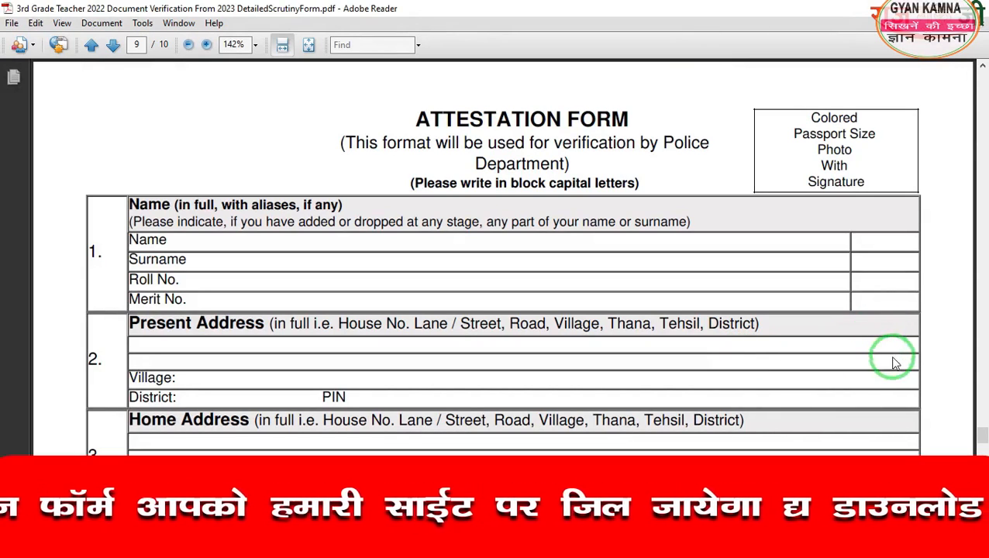
# - Scroll Attestation Form For REET 2023.pdf down to the gazetted-officer certificate on page 2
pyautogui.scroll(-1, 894, 394)
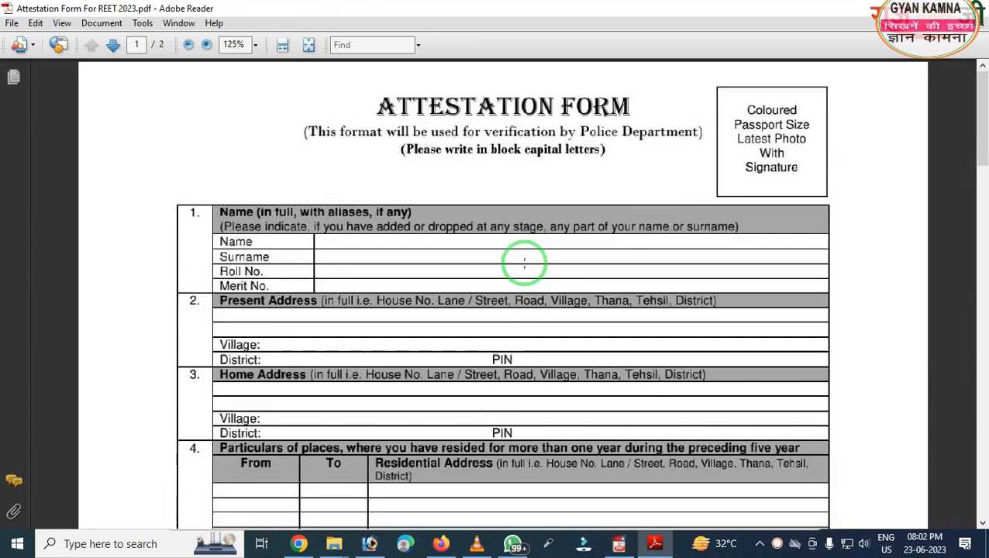
pyautogui.scroll(-1, 524, 264)
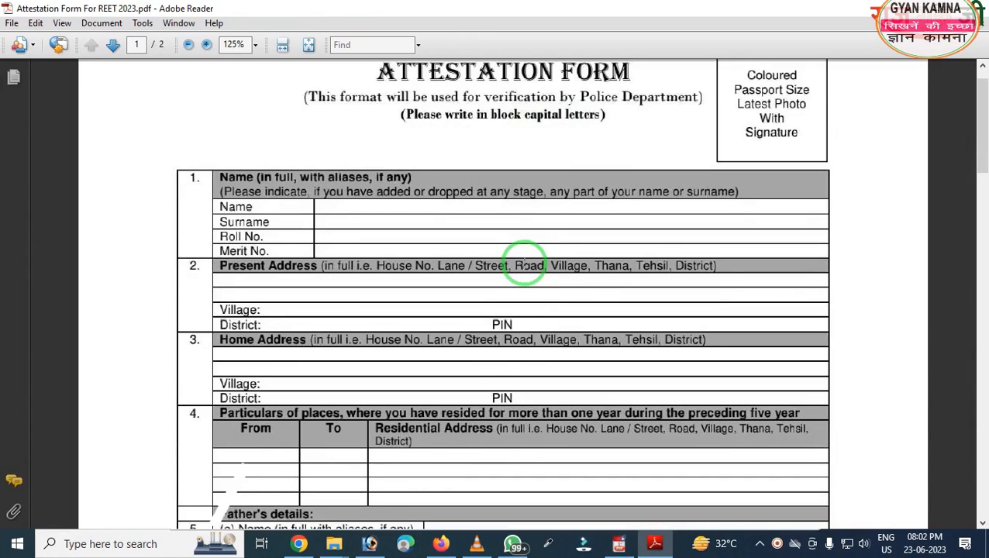
pyautogui.scroll(-1, 524, 263)
pyautogui.scroll(-1, 524, 264)
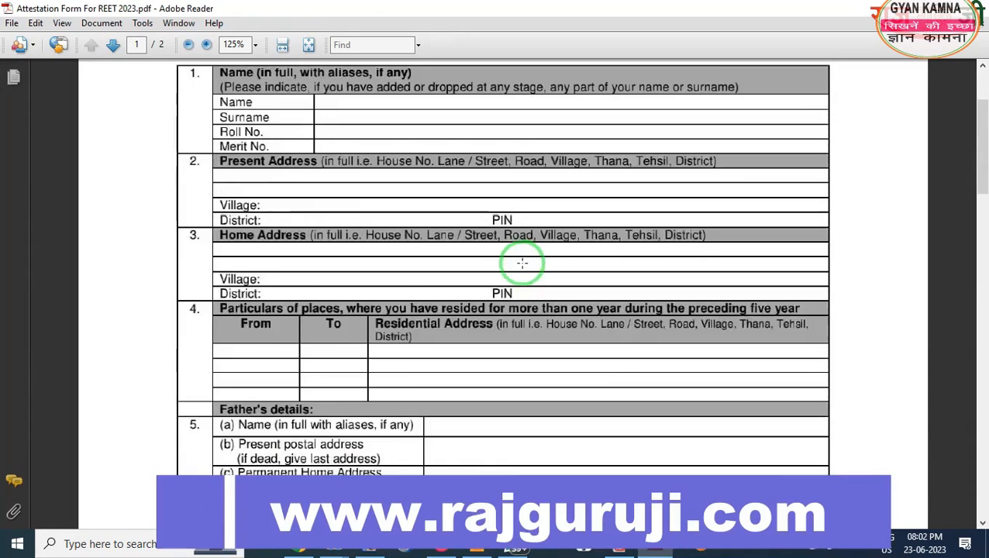
pyautogui.scroll(-4, 522, 264)
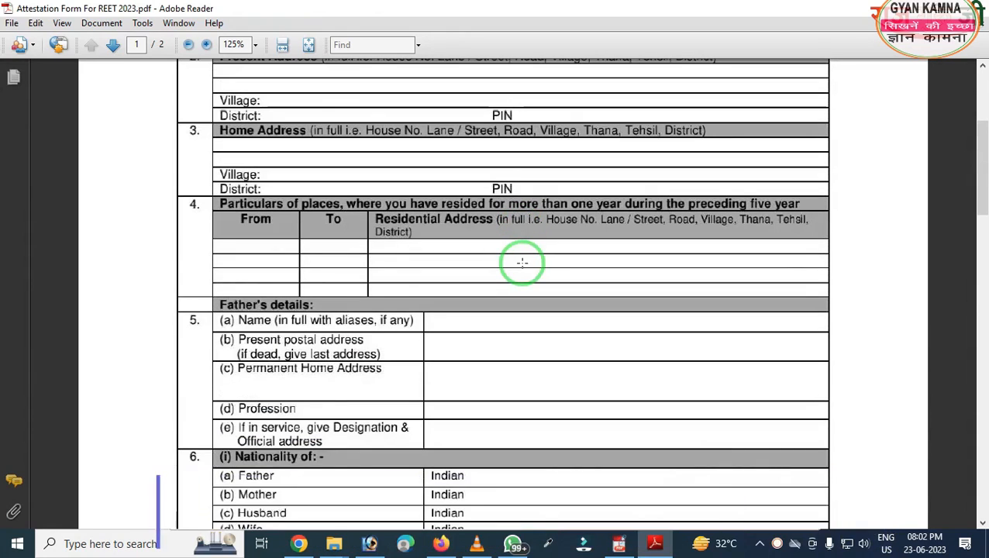
pyautogui.scroll(-15, 522, 264)
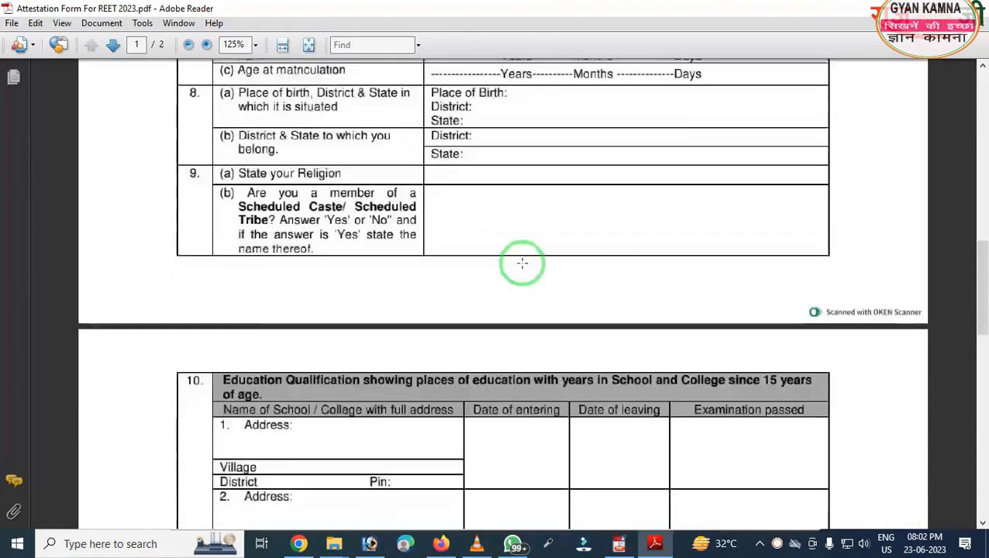
pyautogui.scroll(-20, 522, 264)
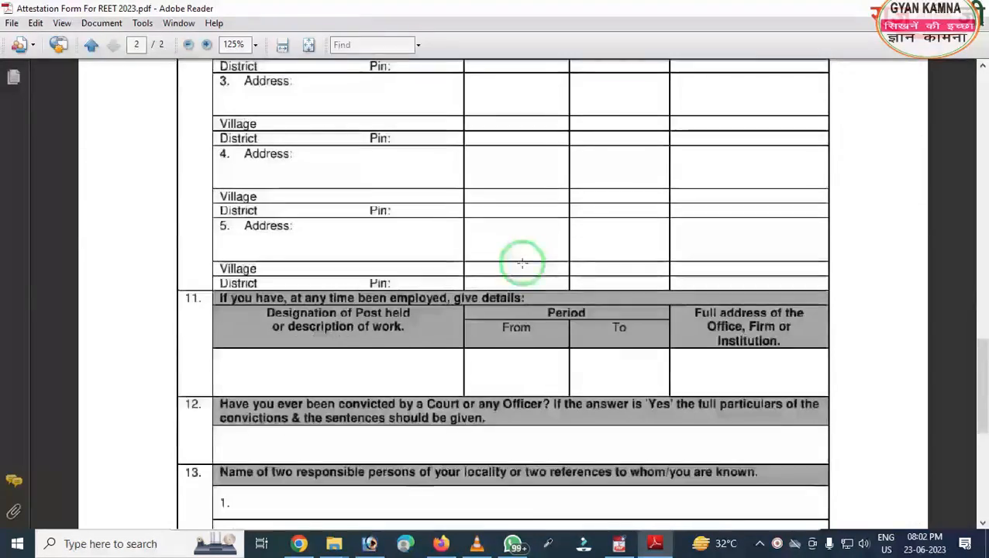
pyautogui.scroll(-4, 523, 264)
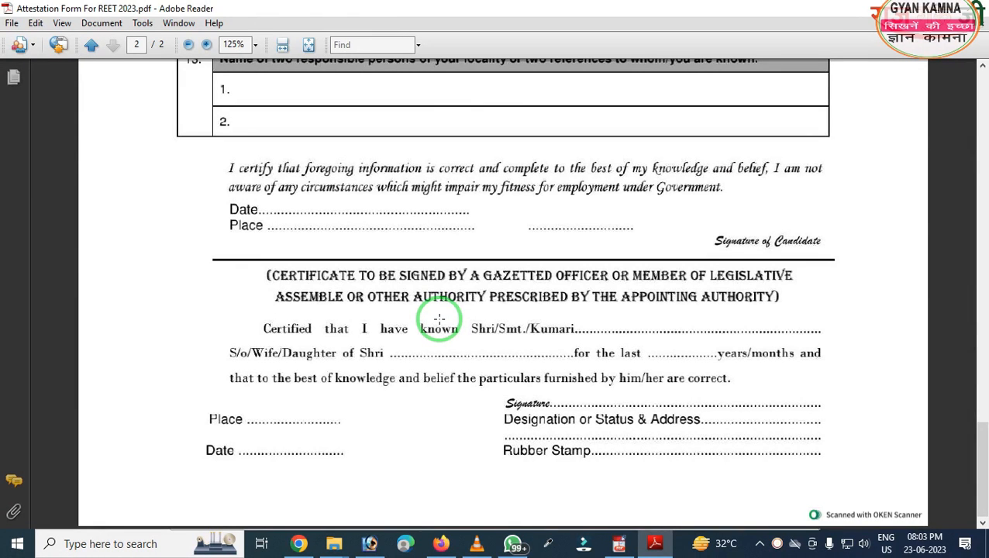
# - Back in Chrome, review the five uploaded certificate PDFs and save the Qualification Documents list
pyautogui.click(297, 543)
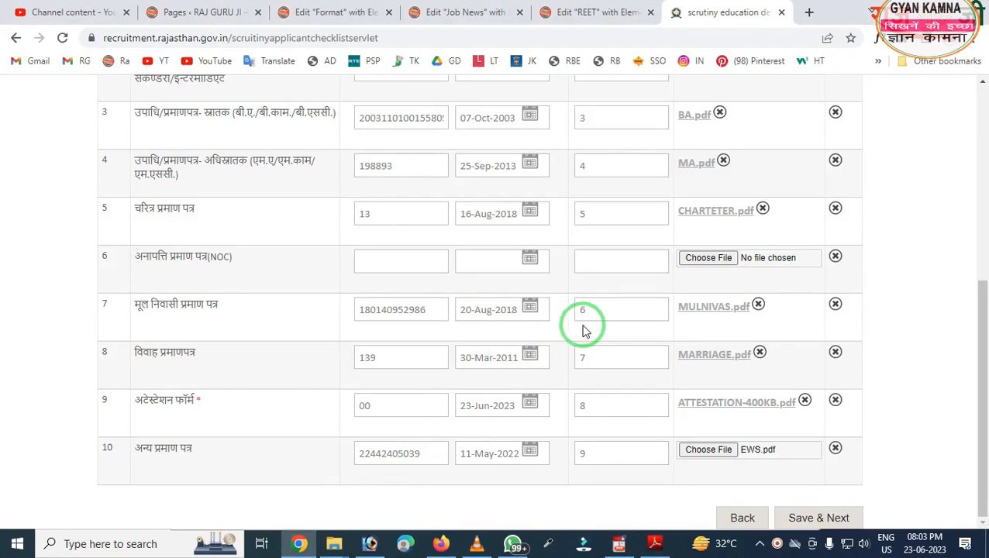
pyautogui.scroll(3, 590, 325)
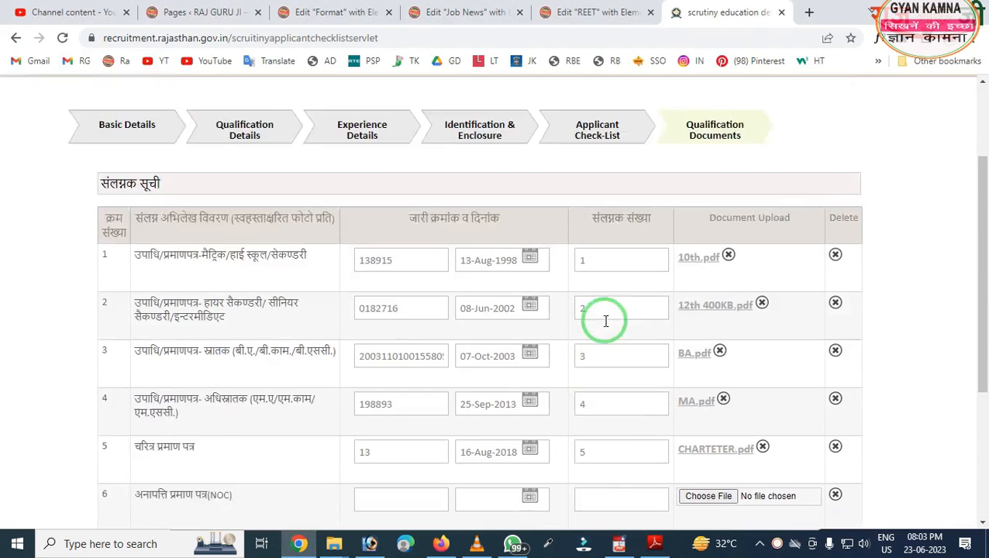
pyautogui.scroll(-1, 603, 322)
pyautogui.scroll(-2, 605, 321)
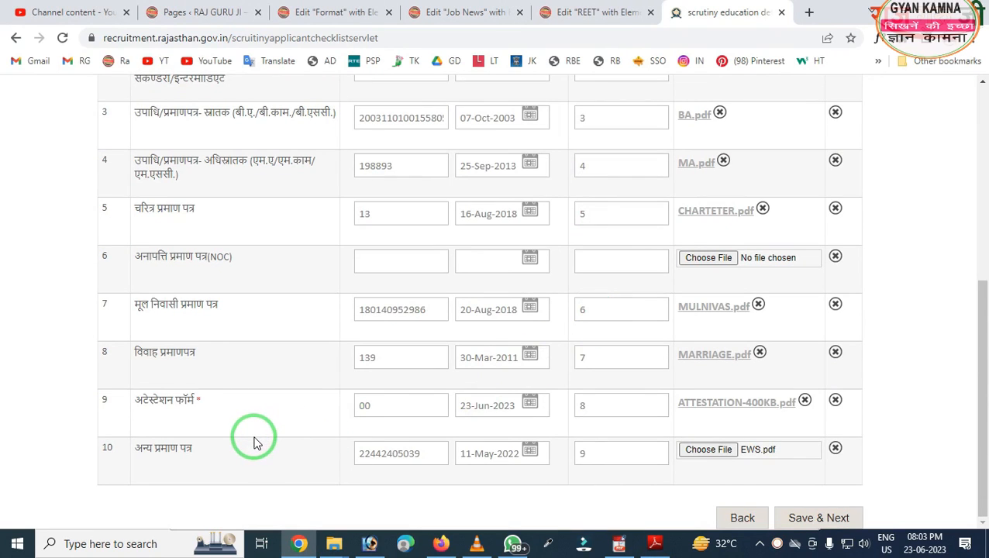
pyautogui.moveTo(85, 413); pyautogui.dragTo(280, 498)
pyautogui.rightClick(246, 470)
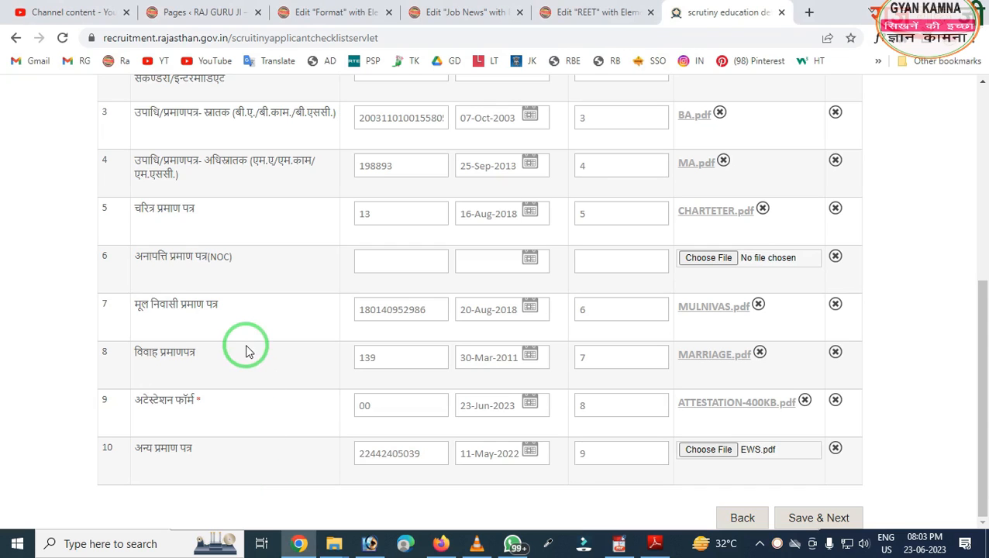
pyautogui.moveTo(87, 217)
pyautogui.mouseDown()
pyautogui.moveTo(167, 273)
pyautogui.moveTo(264, 273)
pyautogui.mouseUp()
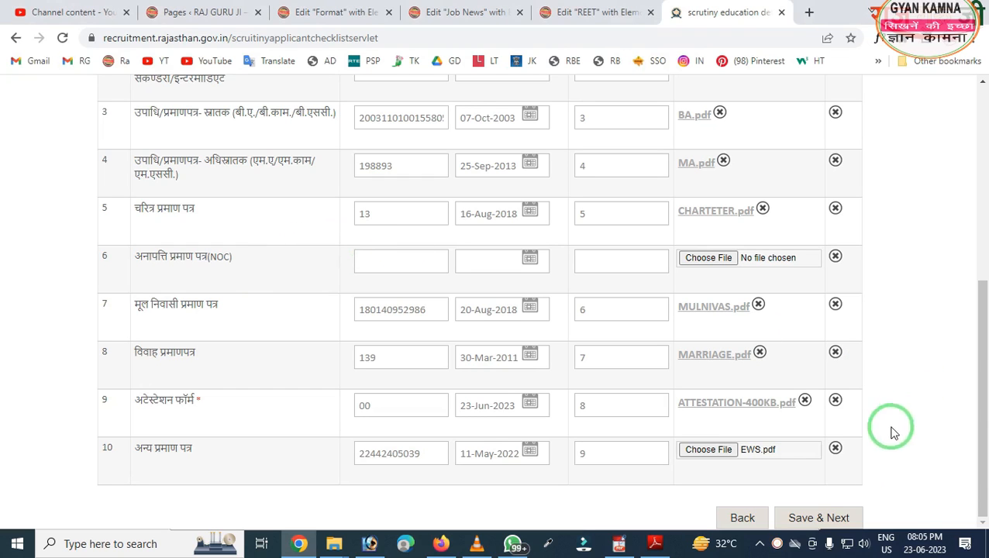
pyautogui.click(804, 522)
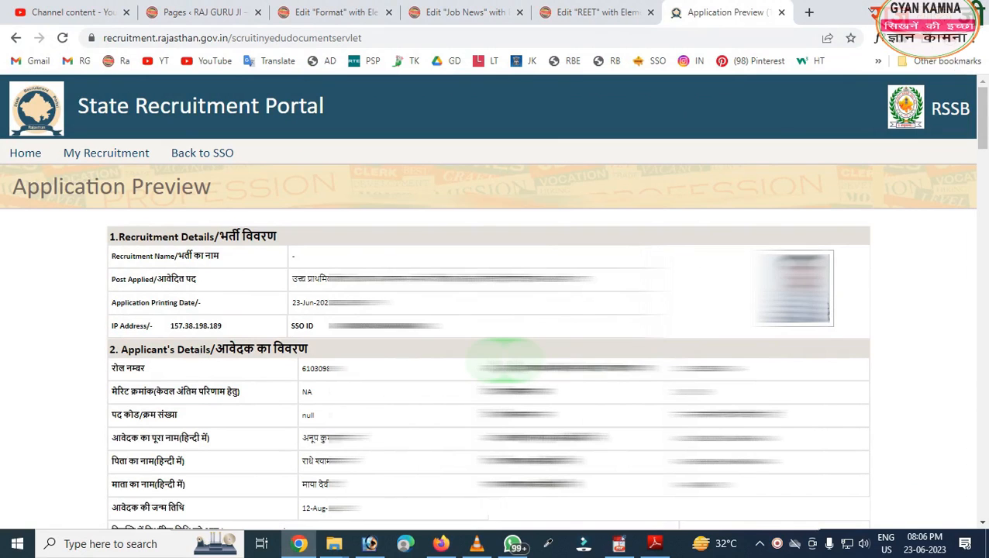
# - Review the preview's eight attached documents, Not Submitted Yet fee status and unticked declaration
pyautogui.scroll(-1, 320, 349)
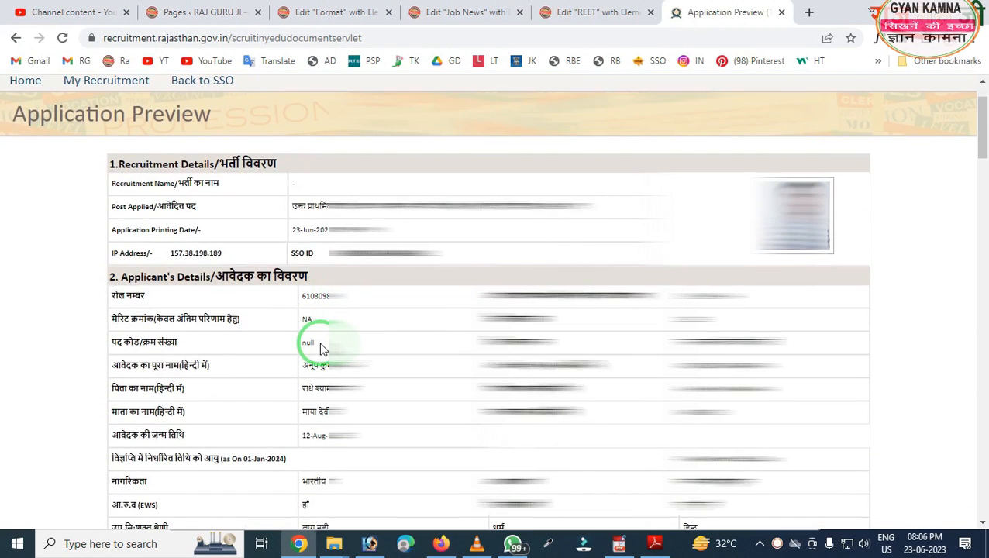
pyautogui.scroll(-1, 321, 349)
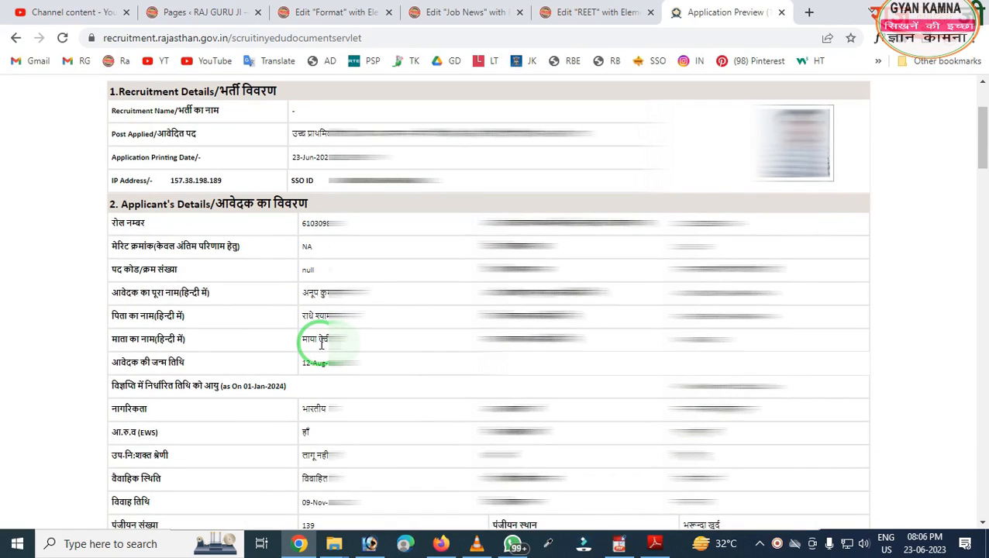
pyautogui.scroll(-2, 322, 343)
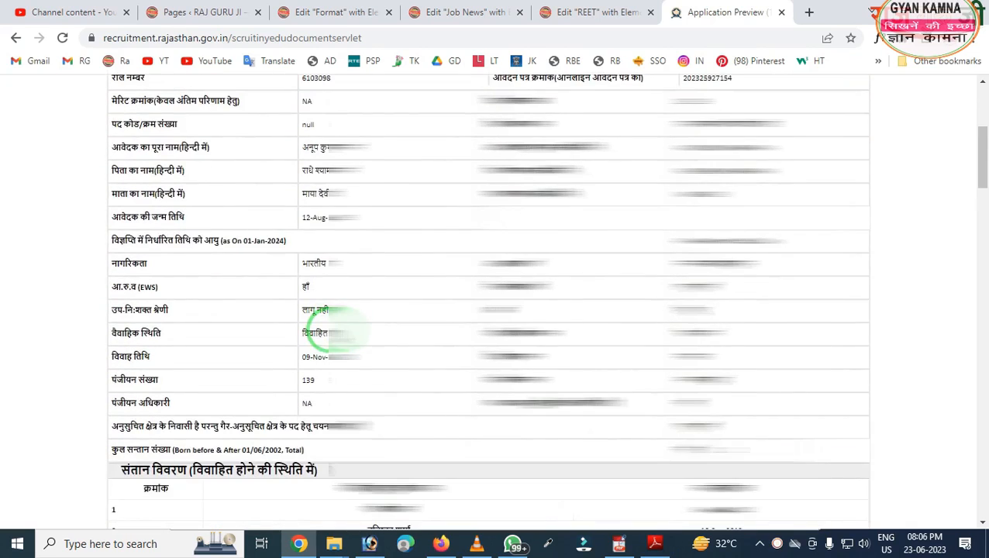
pyautogui.scroll(-9, 329, 329)
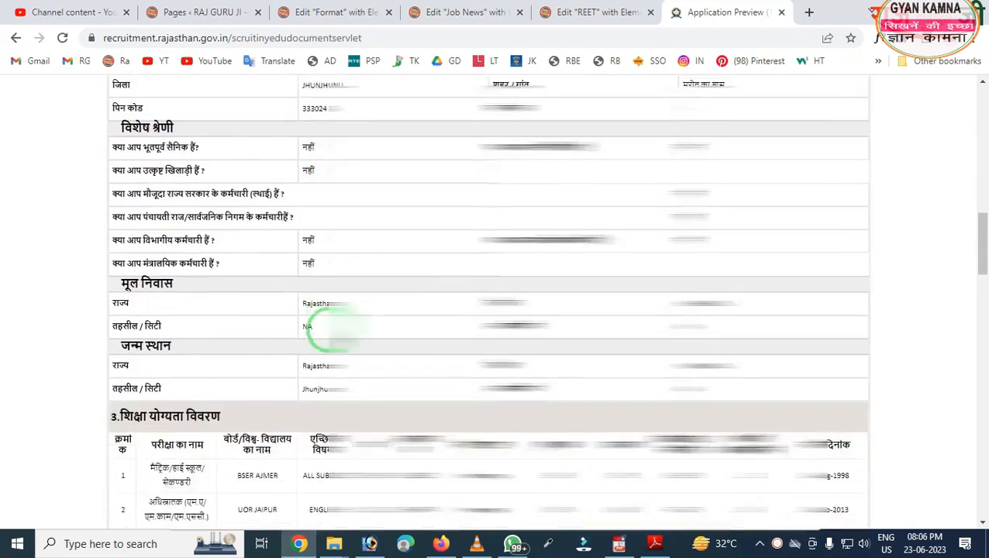
pyautogui.scroll(-10, 329, 330)
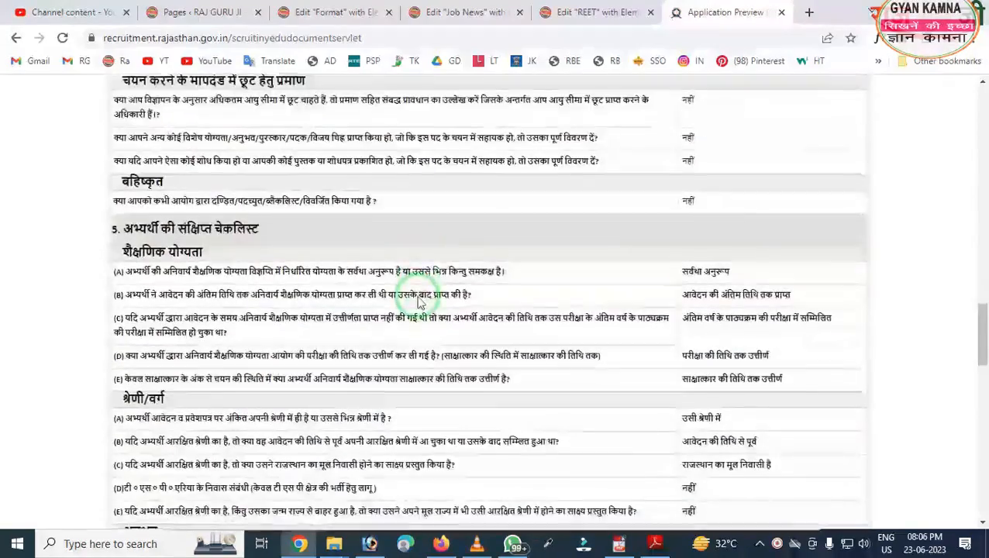
pyautogui.scroll(-10, 418, 302)
pyautogui.scroll(-2, 508, 303)
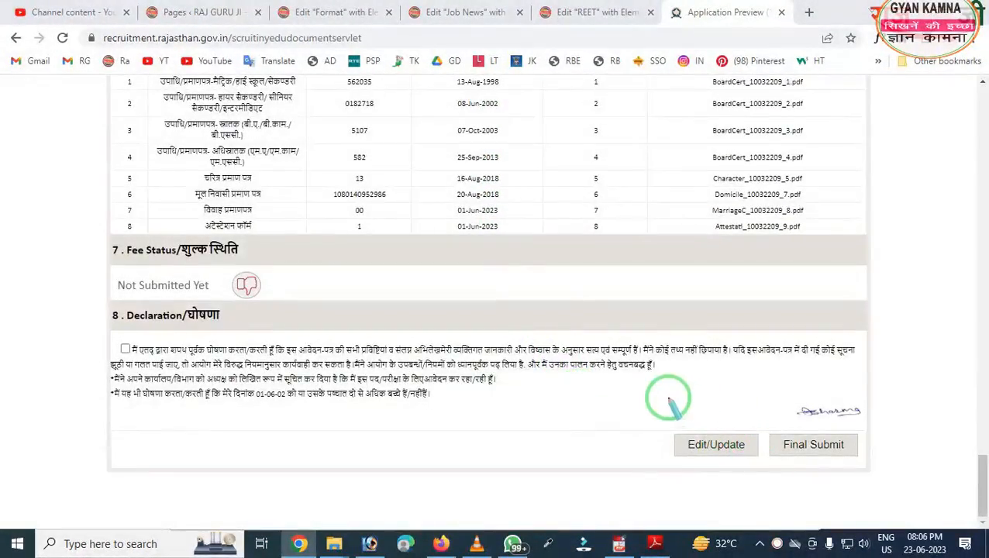
# - Tick the section 8 Declaration checkbox confirming all entries are true and complete
pyautogui.moveTo(635, 389); pyautogui.dragTo(772, 500)
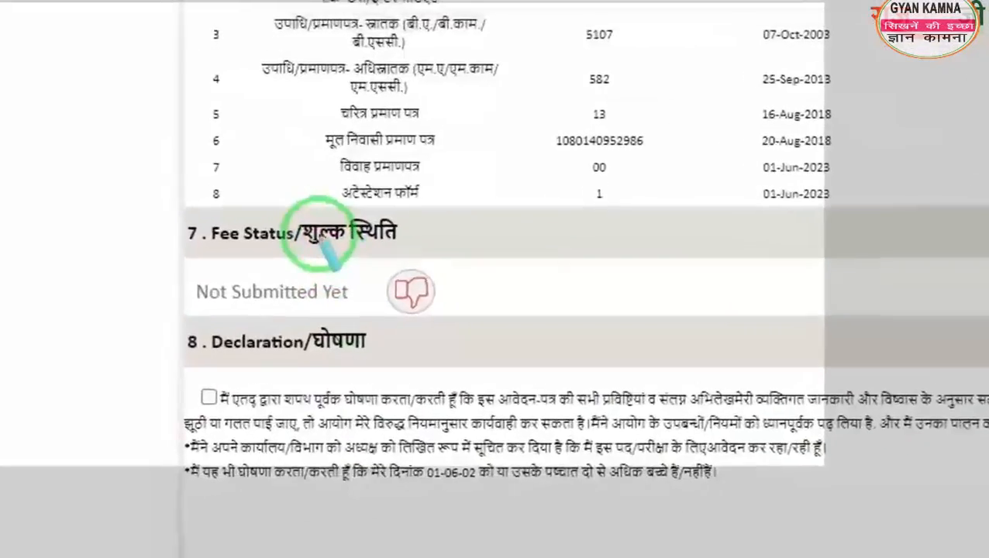
pyautogui.moveTo(319, 235)
pyautogui.mouseDown()
pyautogui.moveTo(379, 285)
pyautogui.moveTo(496, 343)
pyautogui.mouseUp()
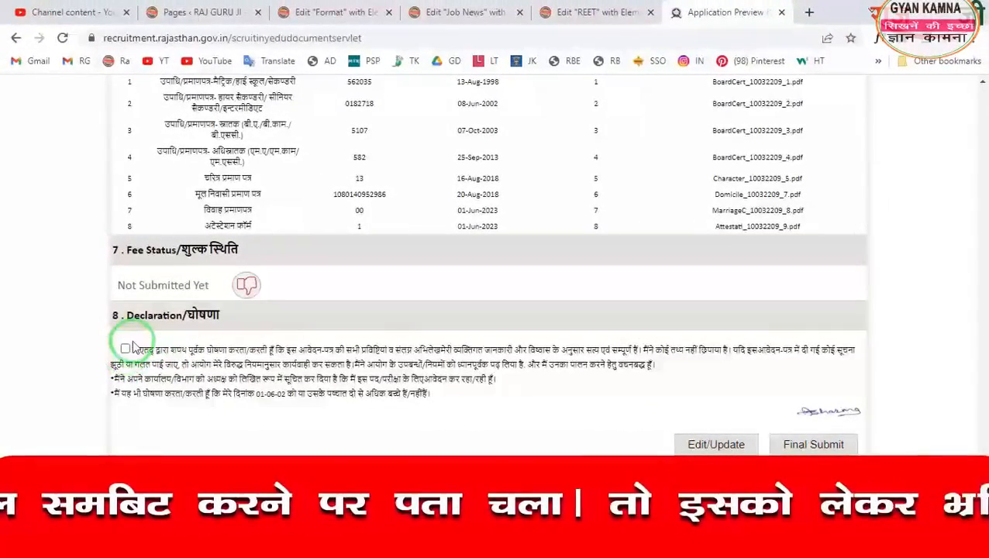
pyautogui.click(125, 350)
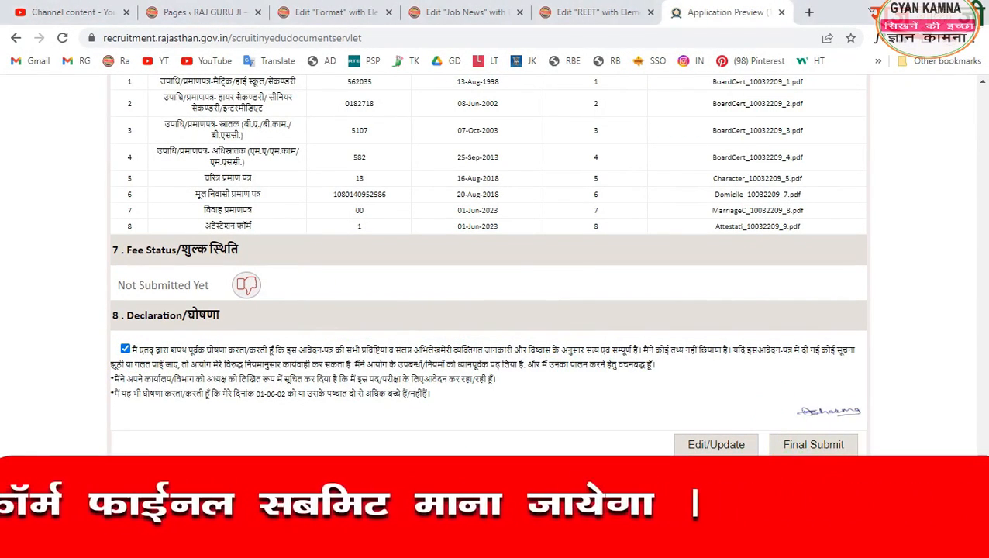
# - Final-submit the application, confirm the dialog, and scroll down to the Pay Fee button
pyautogui.click(814, 448)
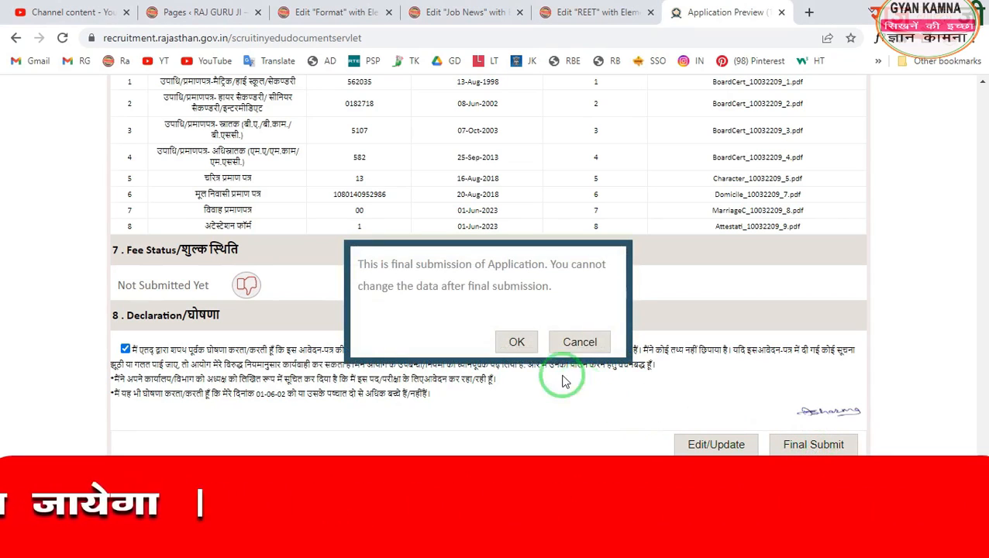
pyautogui.click(518, 342)
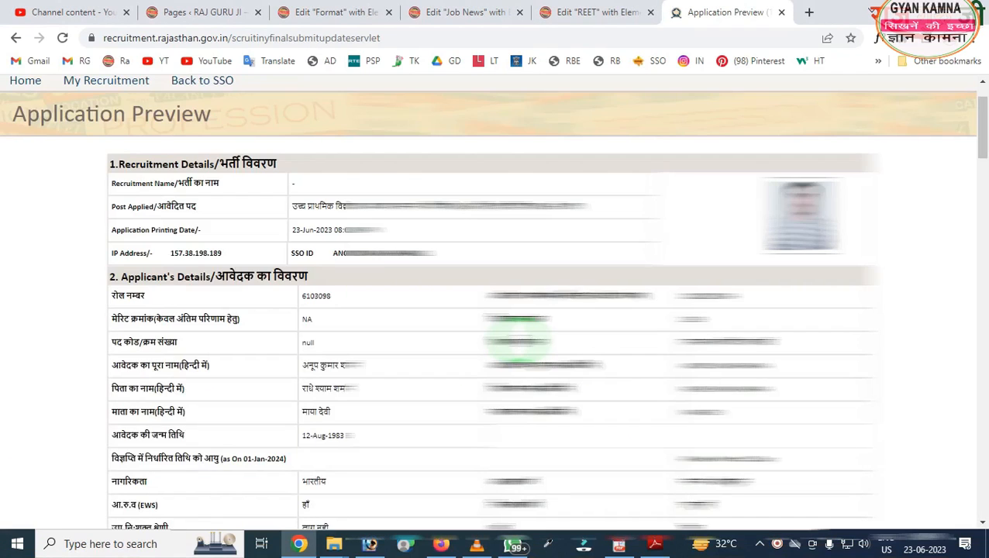
pyautogui.scroll(-15, 518, 341)
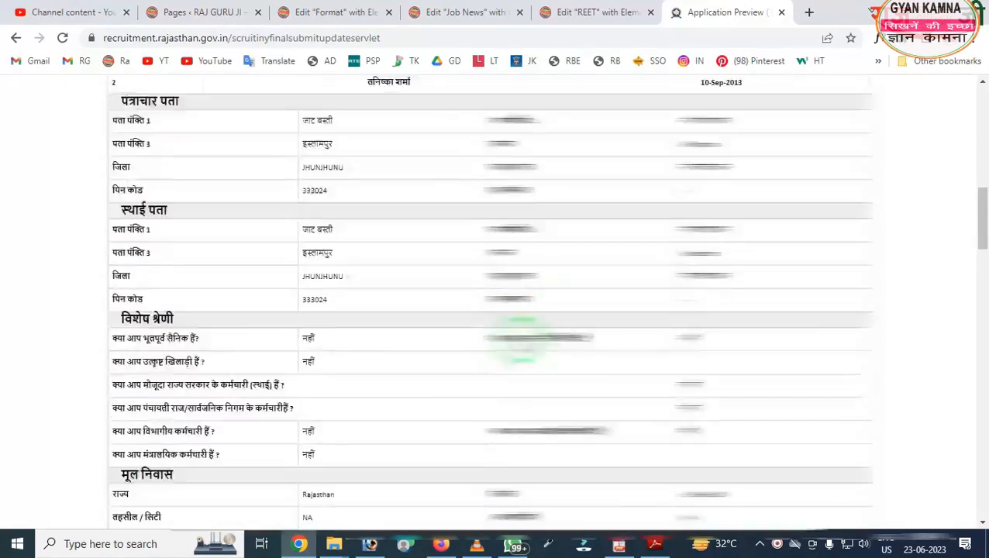
pyautogui.scroll(-6, 521, 342)
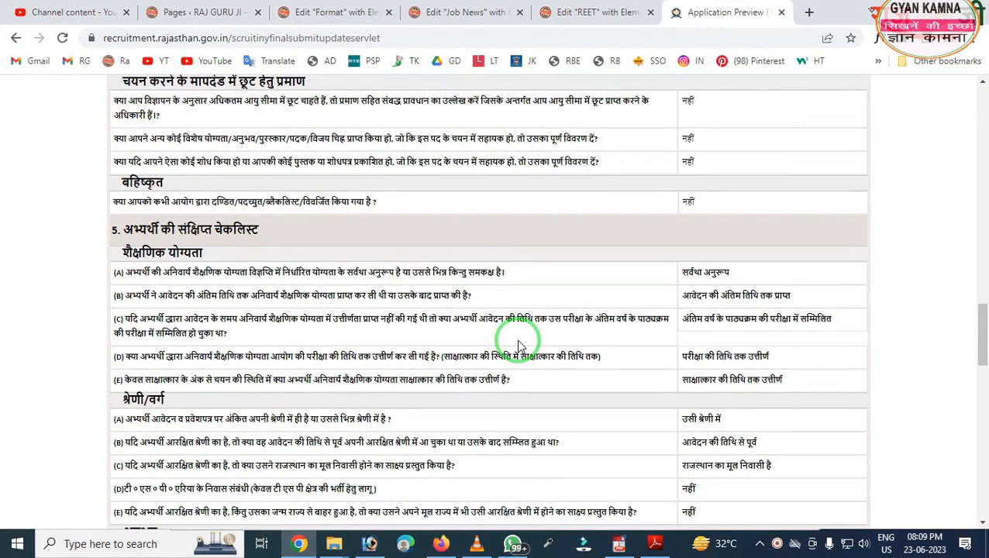
pyautogui.scroll(-15, 519, 345)
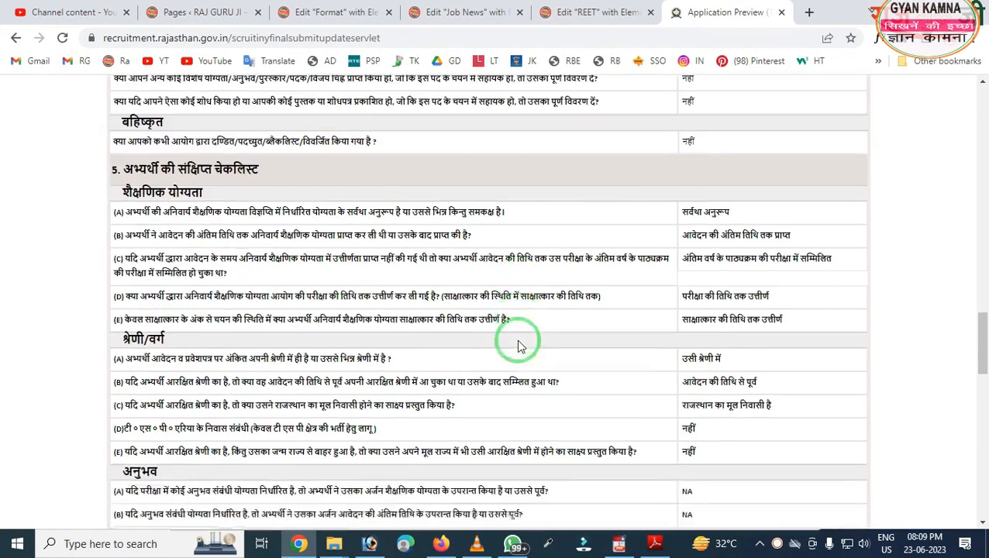
pyautogui.scroll(-2, 520, 345)
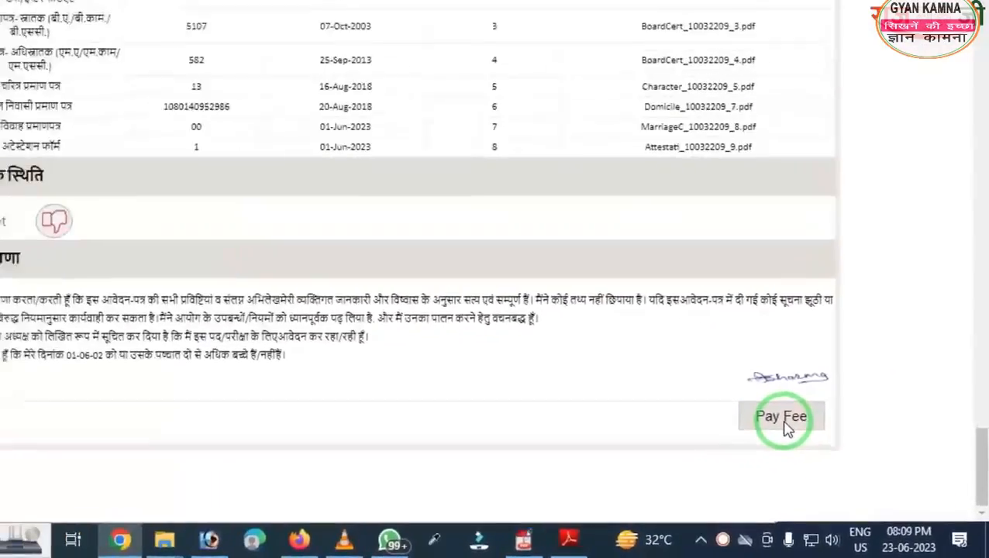
# - Start paying the 100 application fee and accept both confirmation alerts to reach eMitra
pyautogui.click(781, 419)
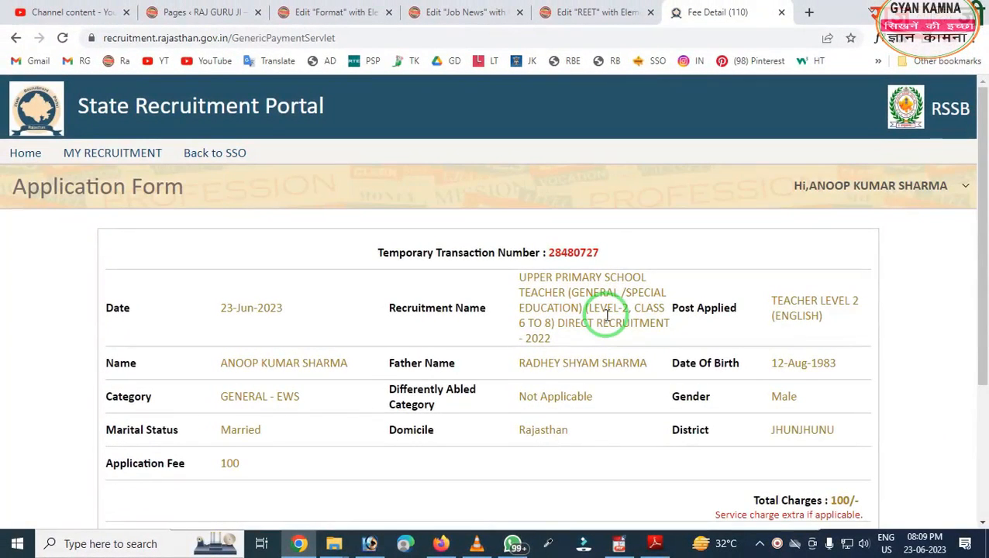
pyautogui.scroll(-2, 607, 314)
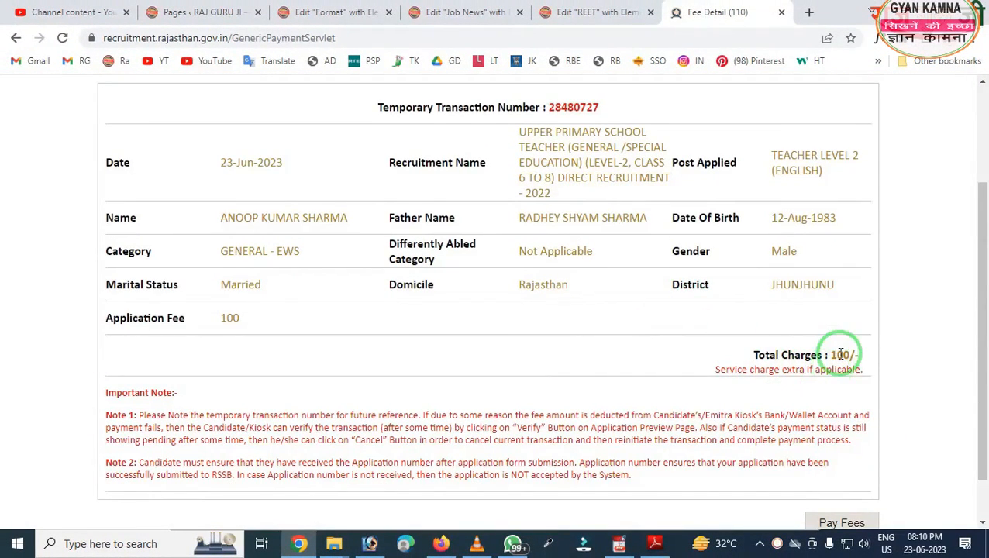
pyautogui.scroll(-1, 841, 354)
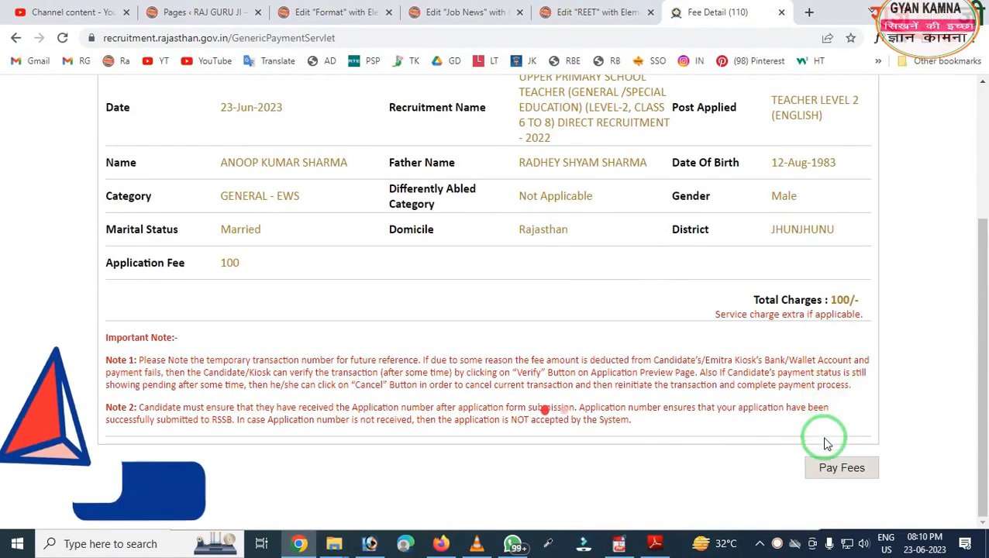
pyautogui.click(829, 465)
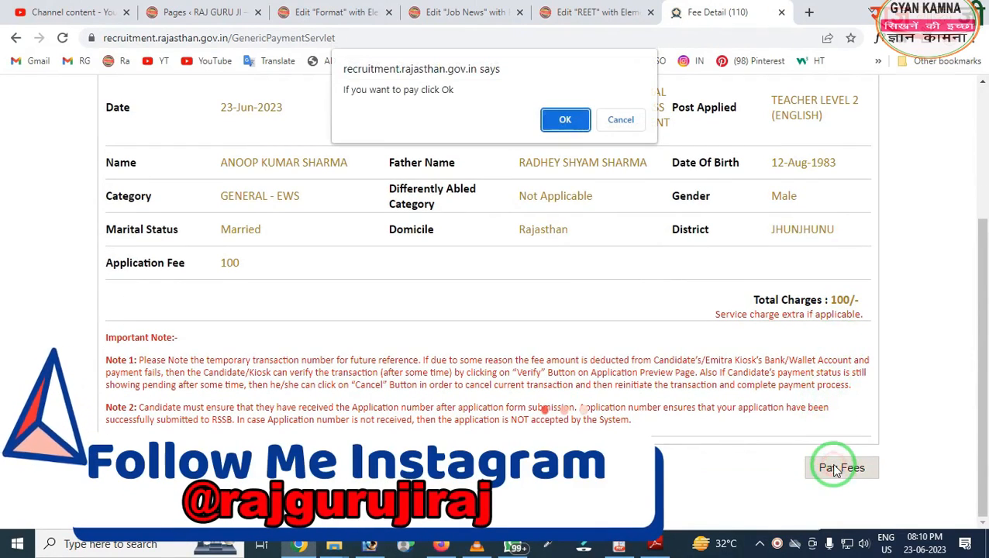
pyautogui.click(566, 122)
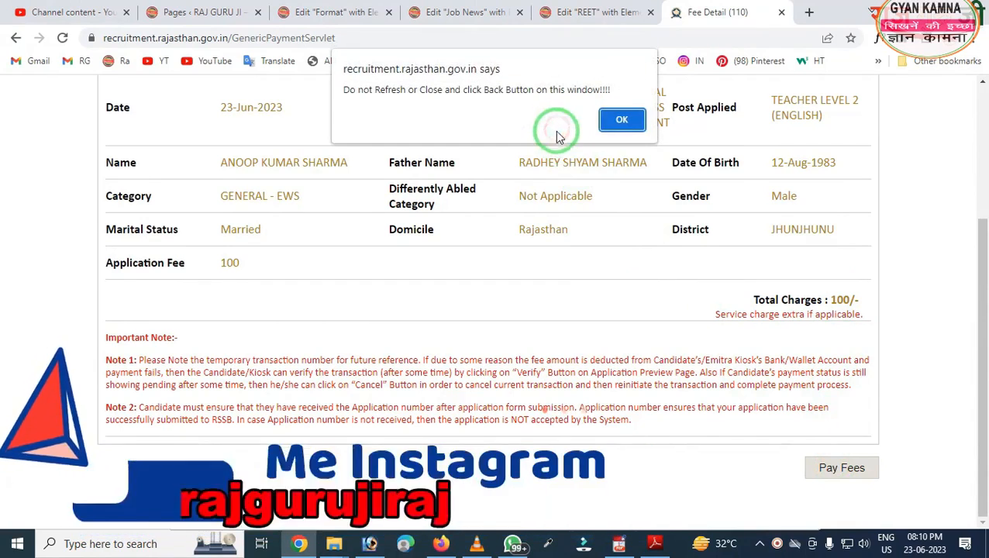
pyautogui.click(622, 121)
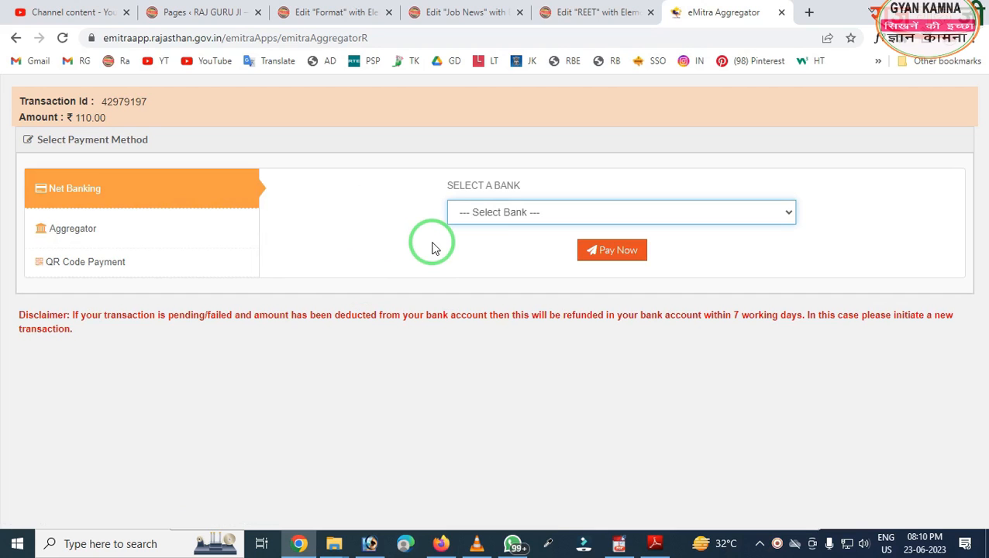
# - Choose STATE BANK INDIA GROUP (RPP) under Net Banking and proceed with Pay Now
pyautogui.click(482, 217)
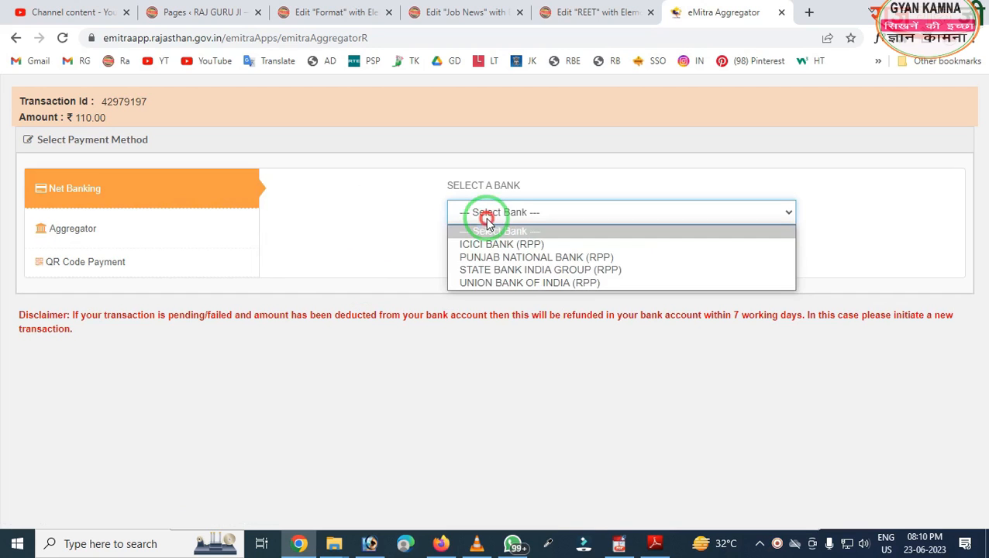
pyautogui.click(488, 273)
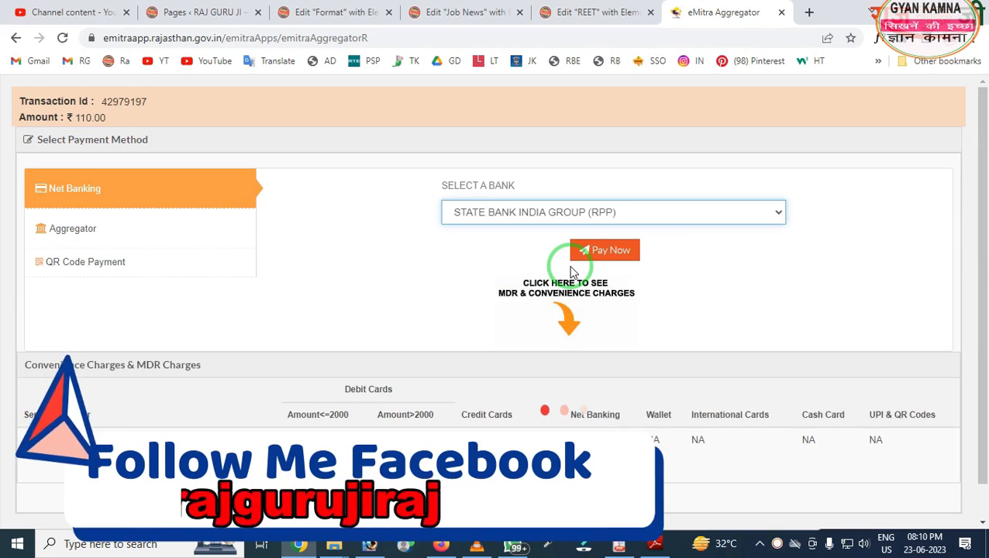
pyautogui.click(593, 252)
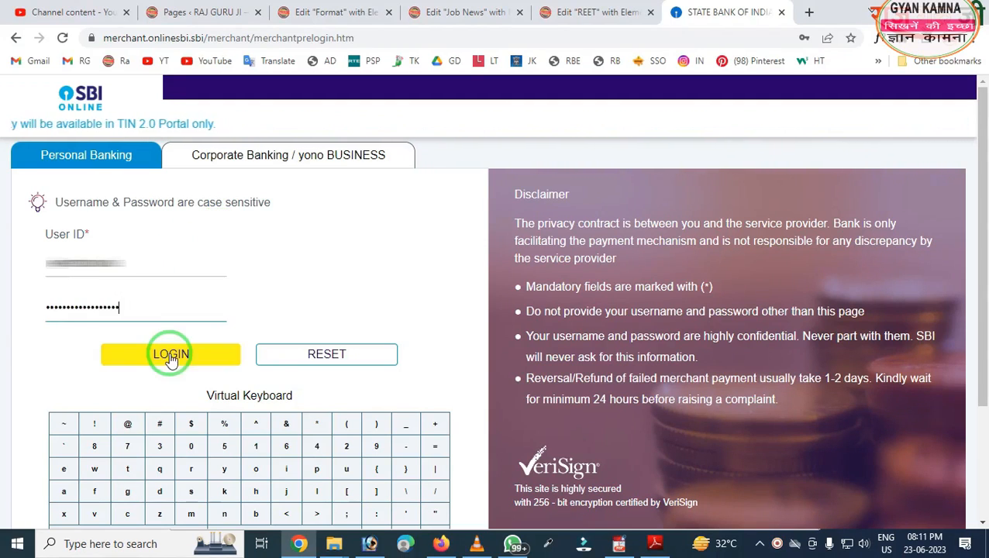
# - Log in to SBI, confirm the 110.00 savings-account payment, and authorize it with the high security password
pyautogui.click(171, 358)
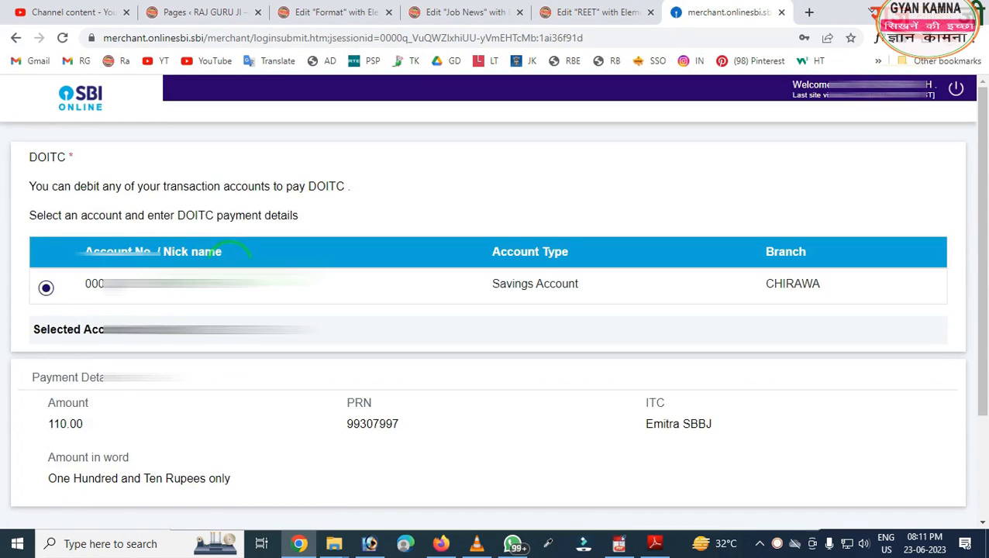
pyautogui.scroll(-3, 237, 256)
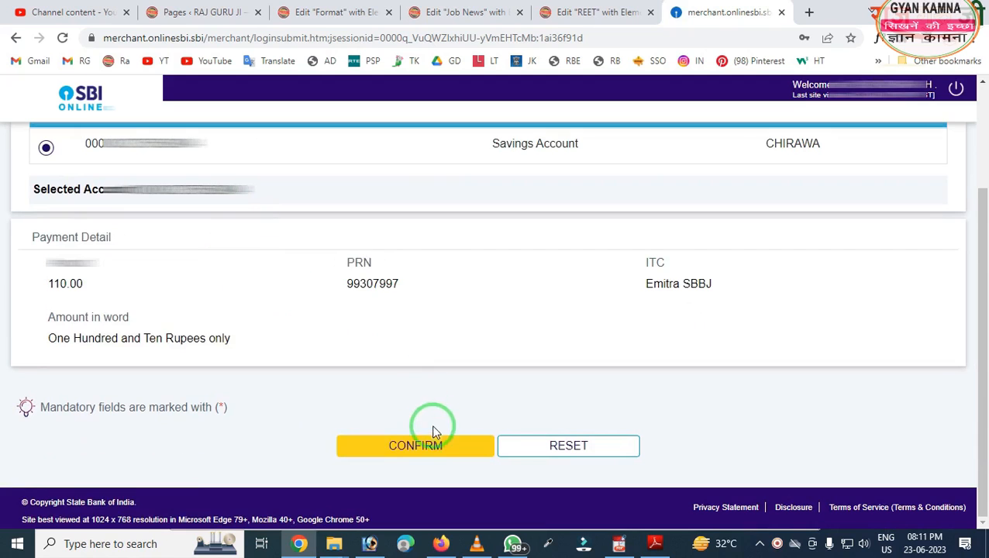
pyautogui.click(431, 446)
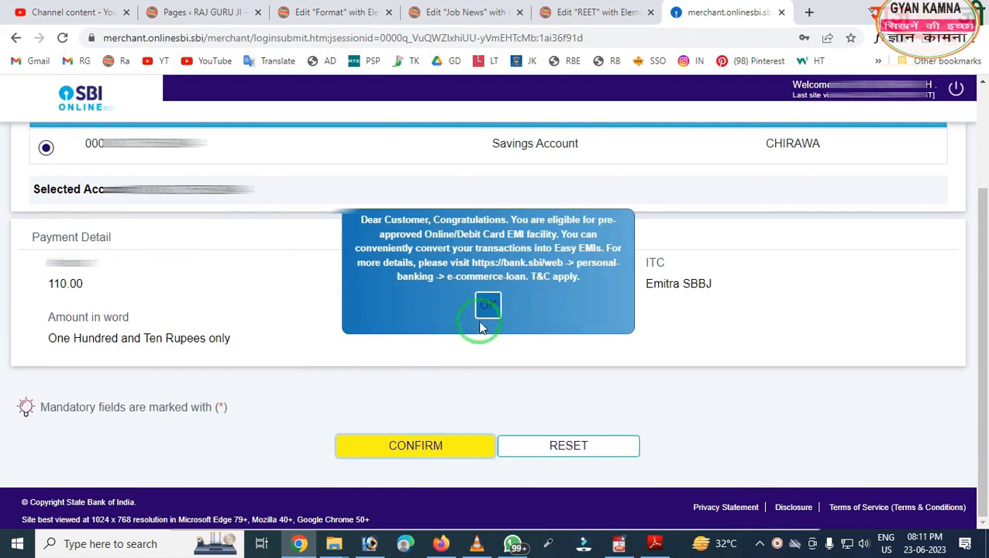
pyautogui.click(486, 318)
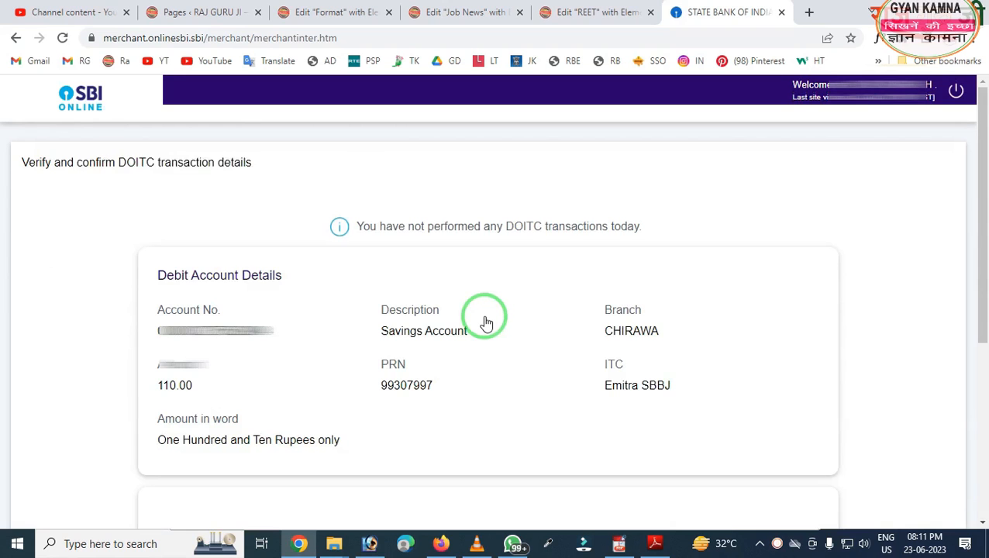
pyautogui.scroll(-4, 485, 322)
pyautogui.click(449, 338)
pyautogui.hotkey('ctrl', 'v')
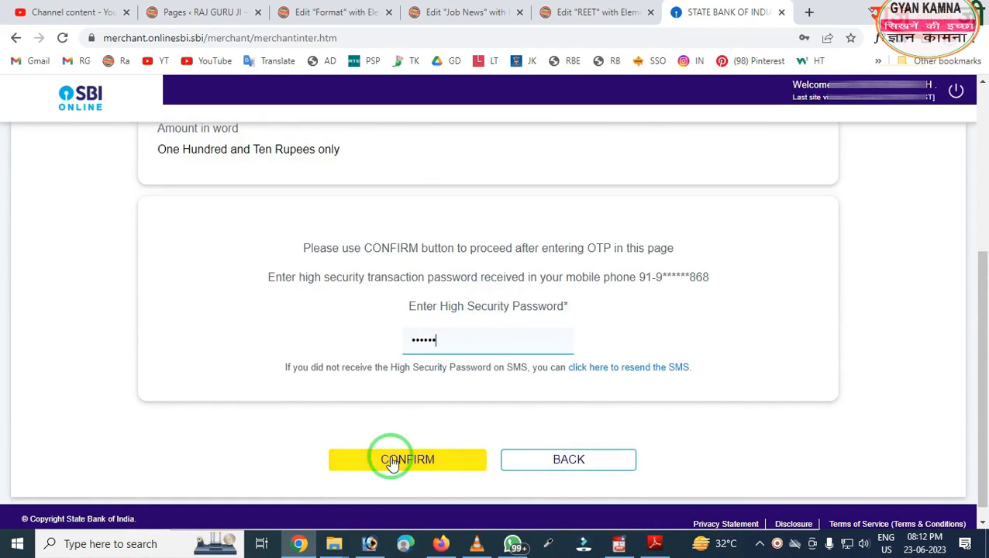
pyautogui.click(393, 461)
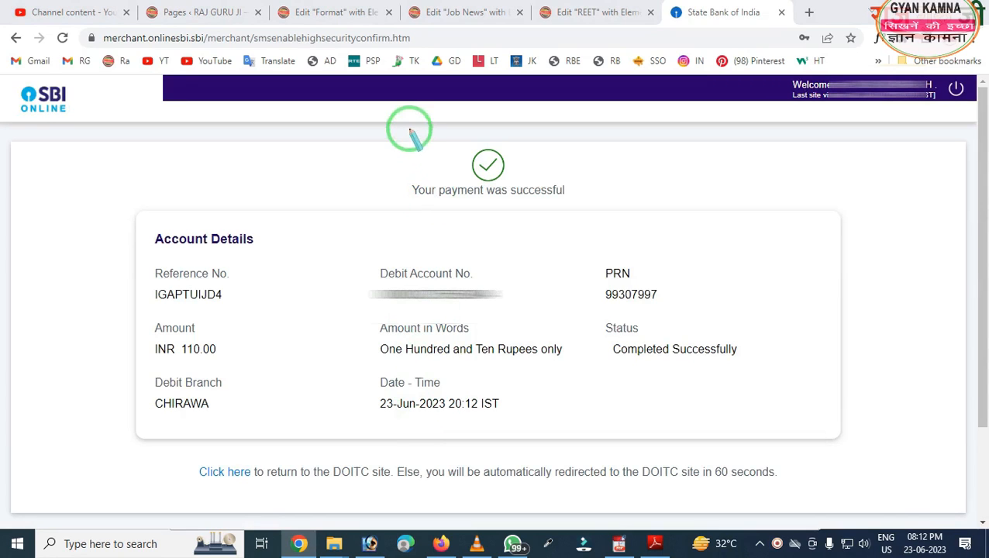
# - Outline the success message, Application ID, fee receipt and Detailed Scrutiny PDF links on screen
pyautogui.moveTo(386, 143)
pyautogui.mouseDown()
pyautogui.moveTo(593, 221)
pyautogui.moveTo(566, 243)
pyautogui.mouseUp()
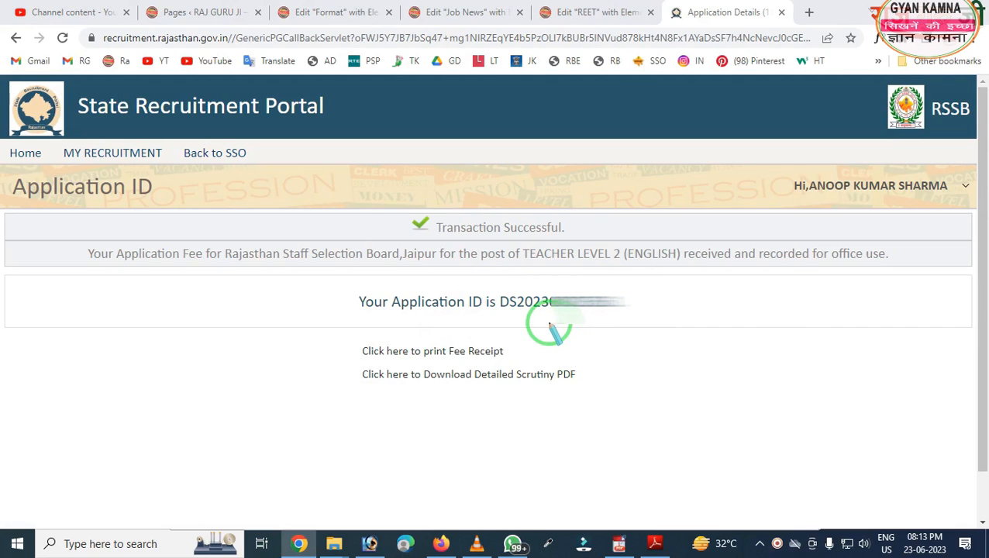
pyautogui.moveTo(343, 313)
pyautogui.mouseDown()
pyautogui.moveTo(497, 459)
pyautogui.moveTo(607, 458)
pyautogui.mouseUp()
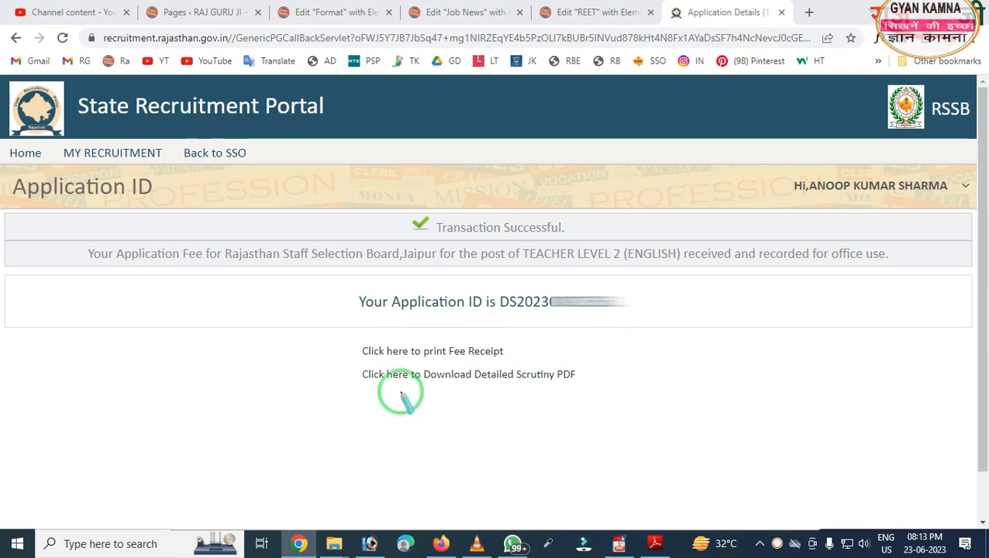
pyautogui.moveTo(339, 308); pyautogui.dragTo(499, 369)
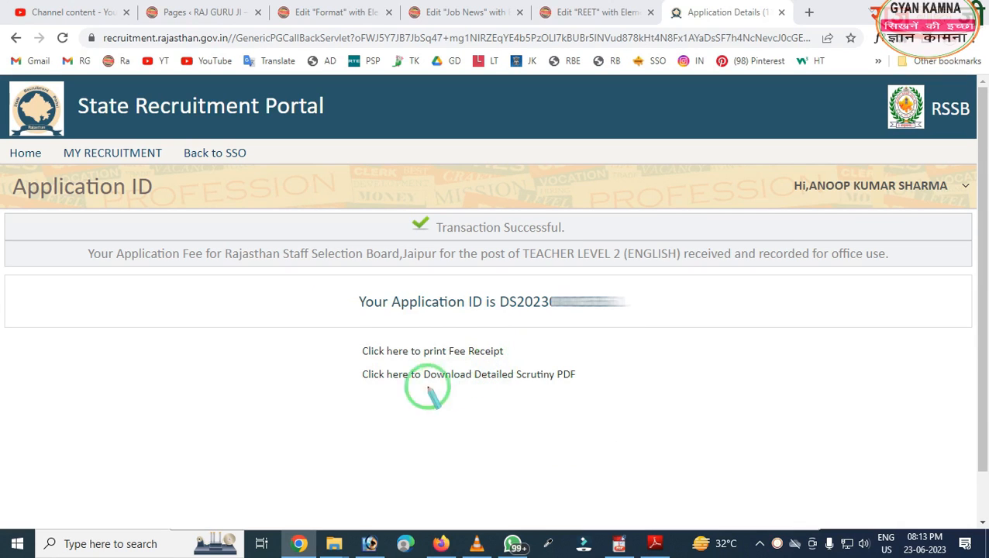
pyautogui.moveTo(331, 358)
pyautogui.mouseDown()
pyautogui.moveTo(404, 387)
pyautogui.moveTo(603, 394)
pyautogui.mouseUp()
pyautogui.rightClick(554, 409)
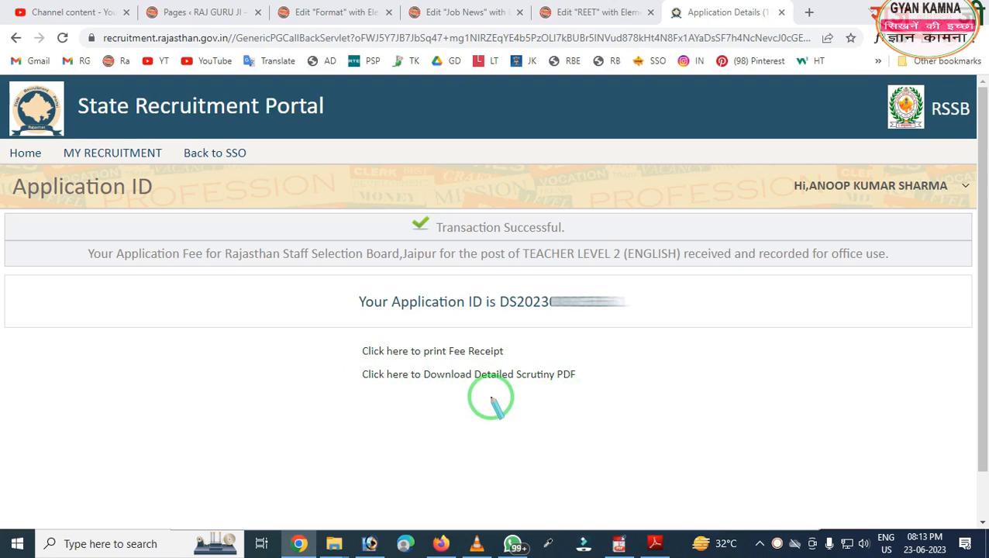
# - Open the fee receipt and print it via Save as PDF to Fee Receipt (110).pdf in Downloads
pyautogui.click(480, 352)
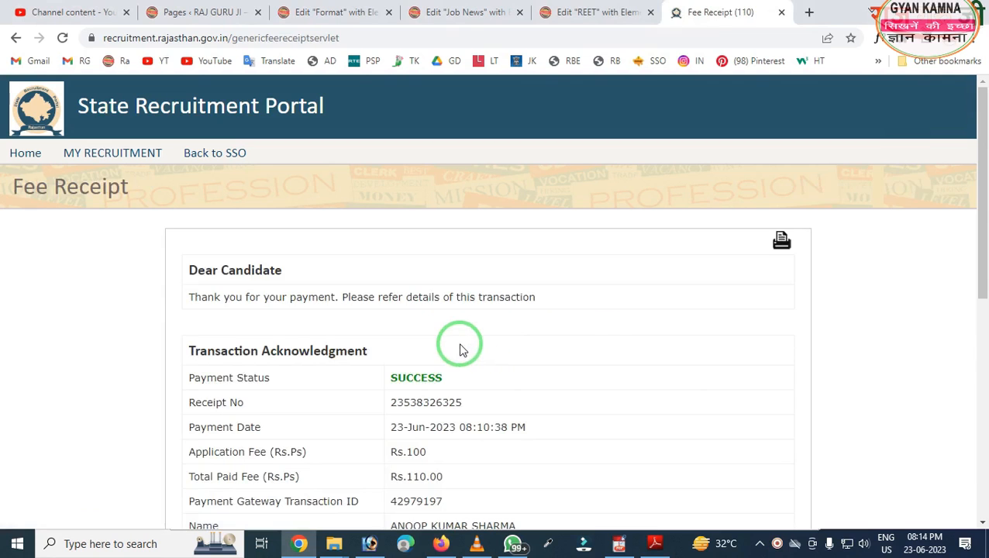
pyautogui.scroll(-2, 613, 310)
pyautogui.scroll(2, 620, 315)
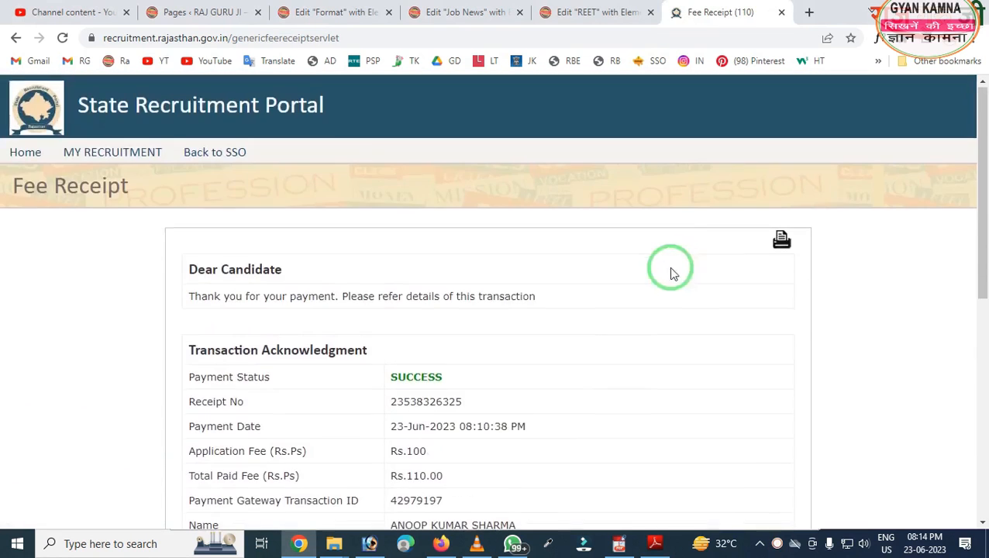
pyautogui.click(776, 239)
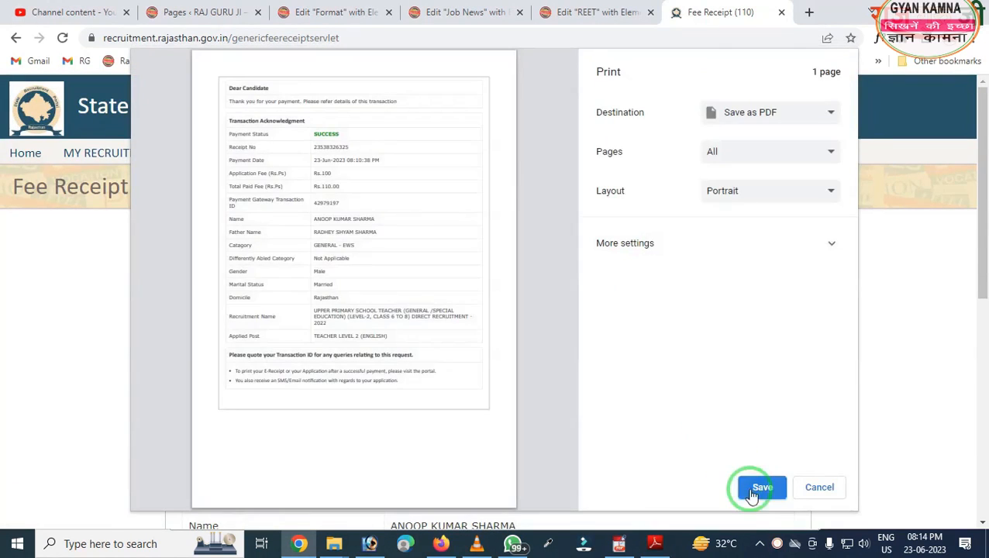
pyautogui.click(754, 490)
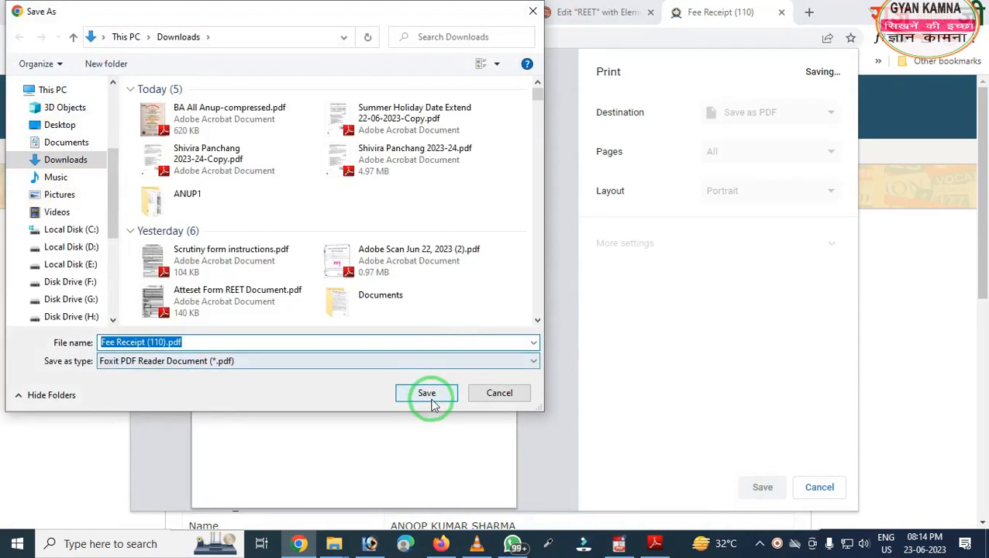
pyautogui.click(431, 397)
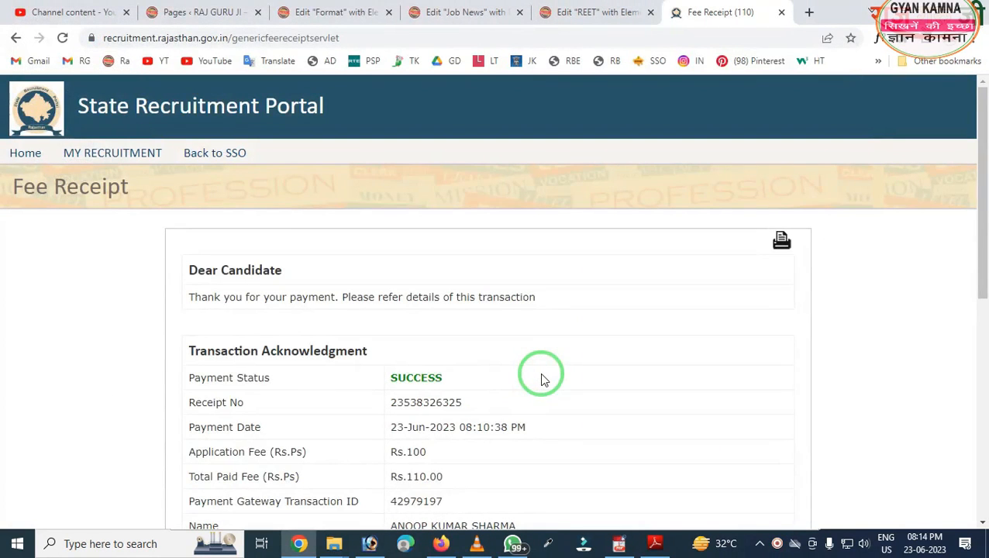
pyautogui.scroll(-6, 543, 380)
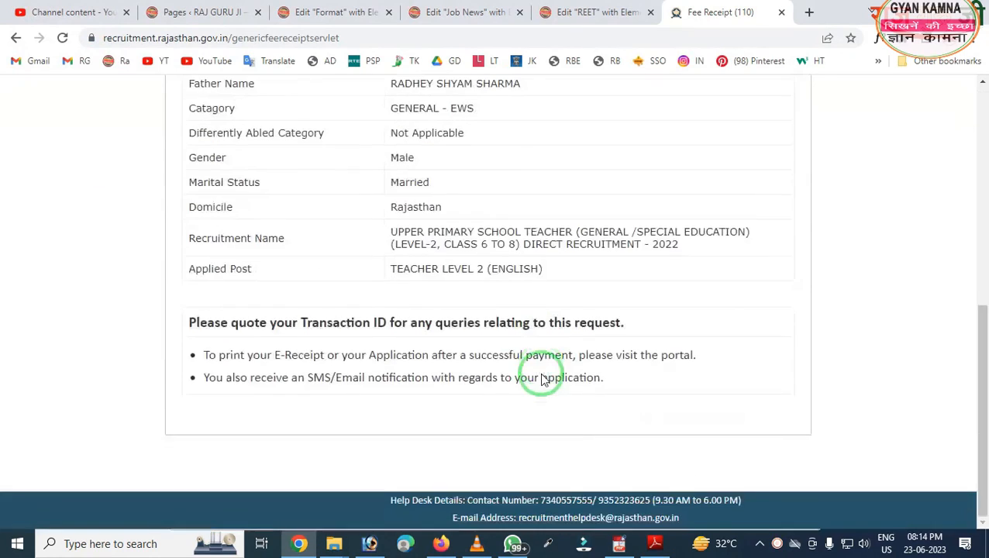
pyautogui.scroll(6, 543, 380)
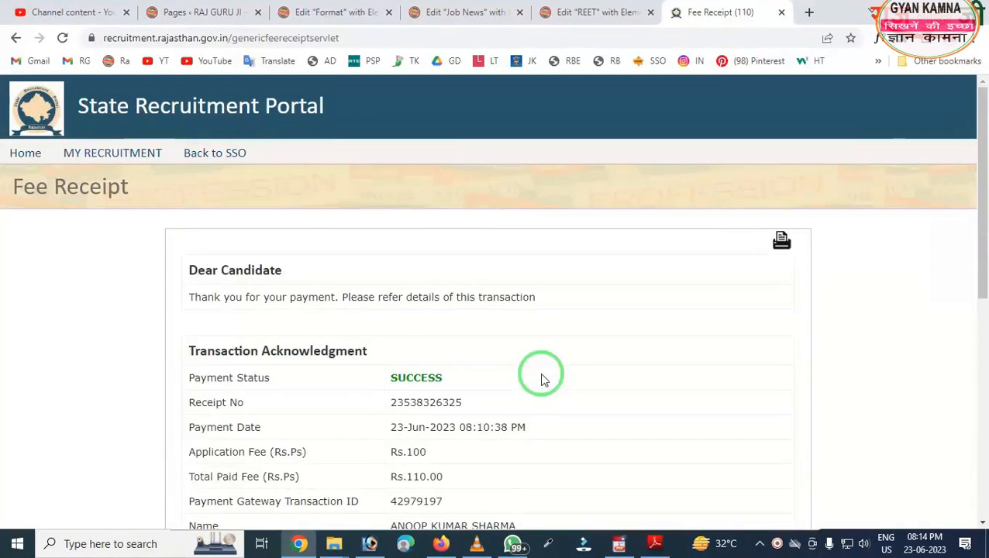
pyautogui.scroll(-3, 512, 418)
pyautogui.scroll(3, 457, 380)
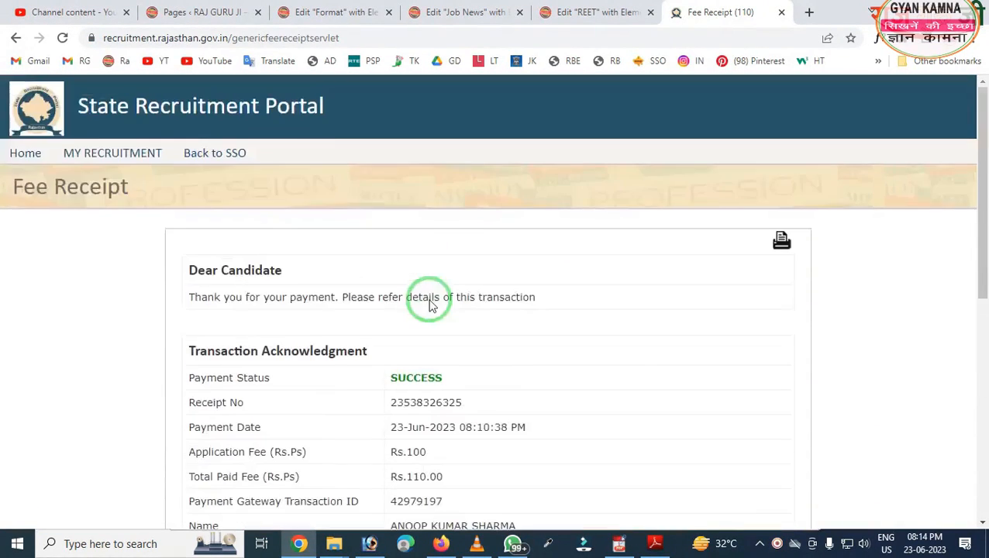
# - Open the Detailed form cum scrutiny list and download the Level-2 teacher application's scrutiny PDF
pyautogui.click(121, 159)
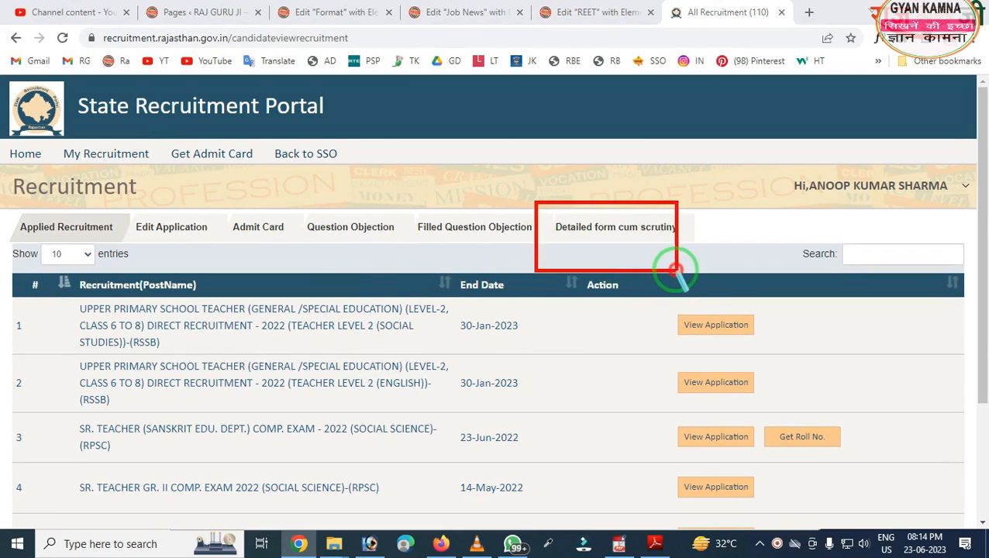
pyautogui.click(625, 244)
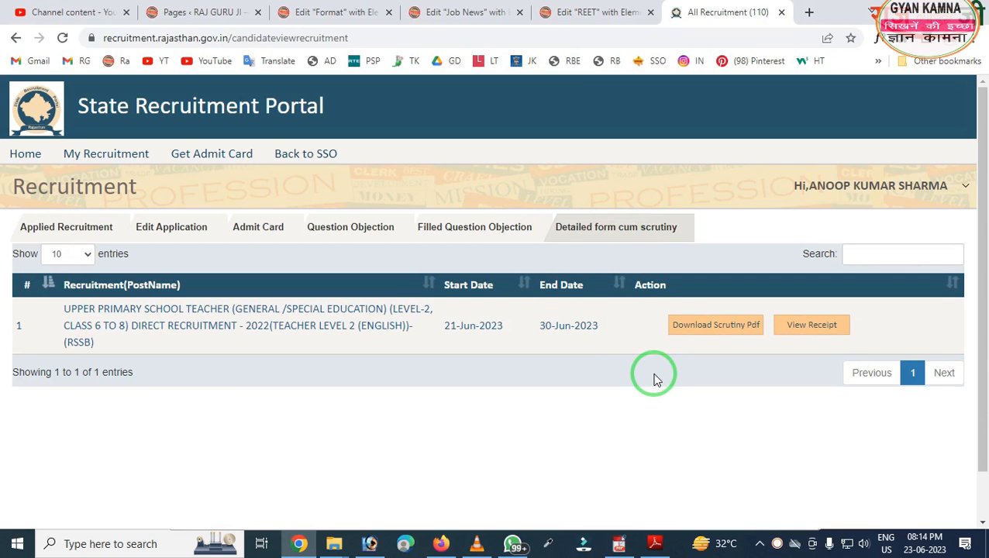
pyautogui.moveTo(622, 239); pyautogui.dragTo(873, 465)
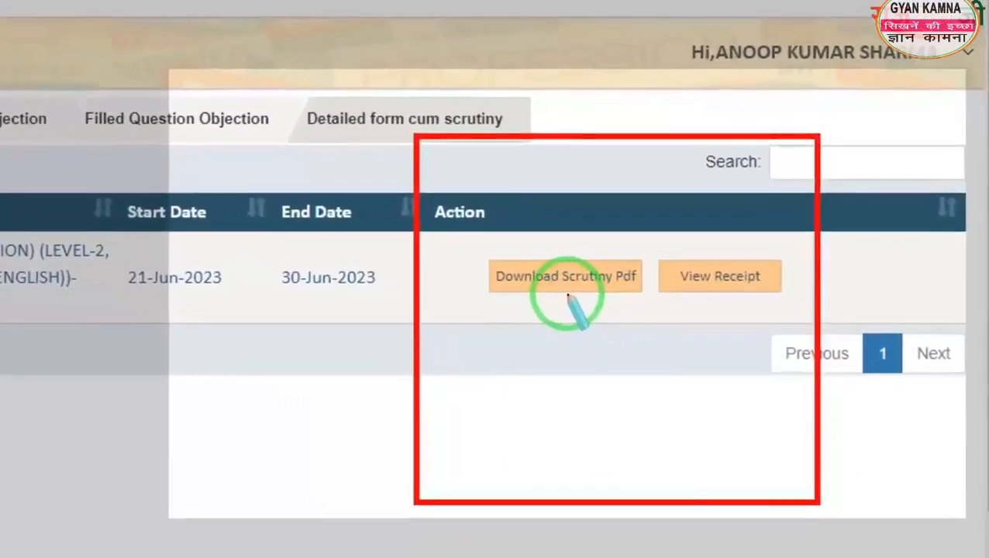
pyautogui.rightClick(568, 295)
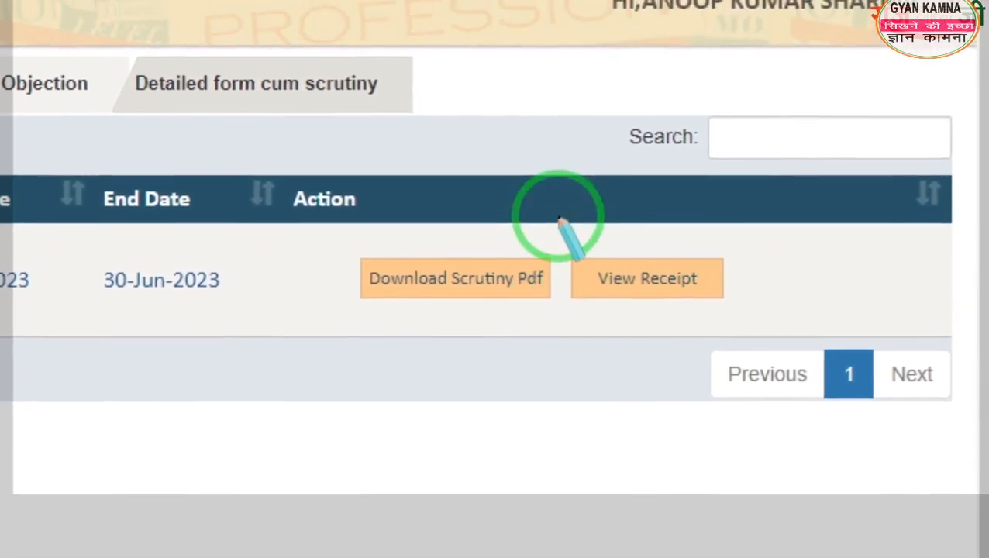
pyautogui.moveTo(597, 200)
pyautogui.mouseDown()
pyautogui.moveTo(761, 338)
pyautogui.moveTo(727, 349)
pyautogui.mouseUp()
pyautogui.rightClick(649, 348)
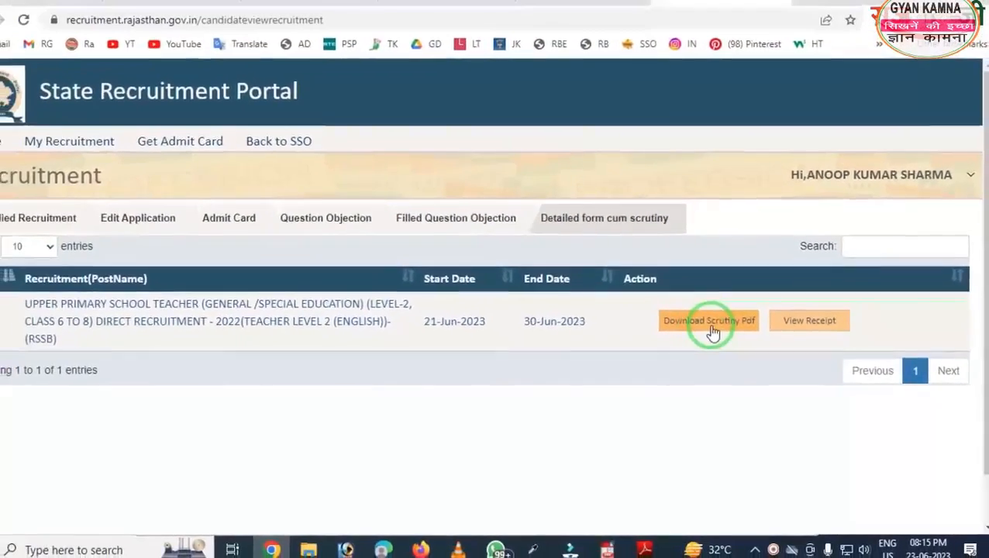
pyautogui.click(712, 324)
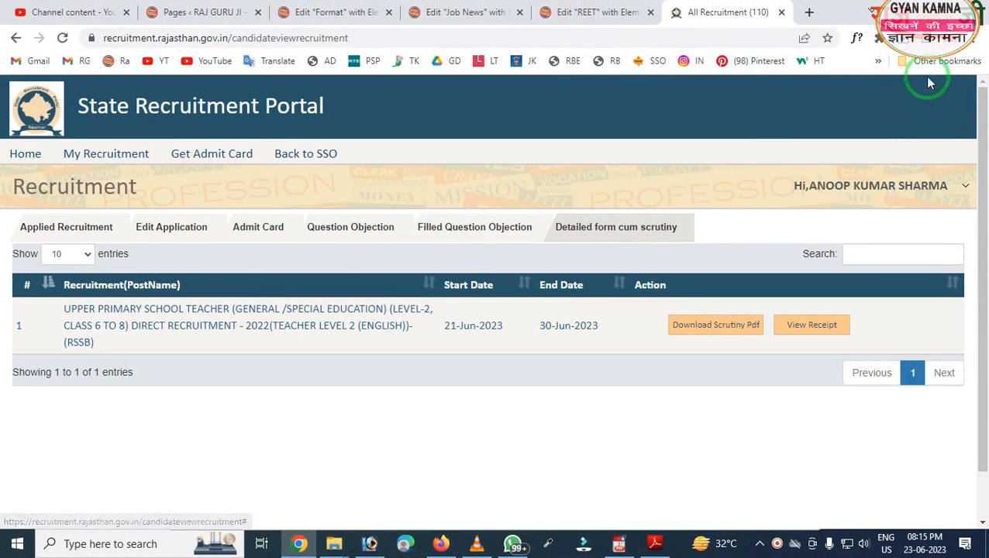
# - Open DetailedScrutinyForm.pdf from Recent Downloads and review the applicant details on page 1
pyautogui.click(773, 105)
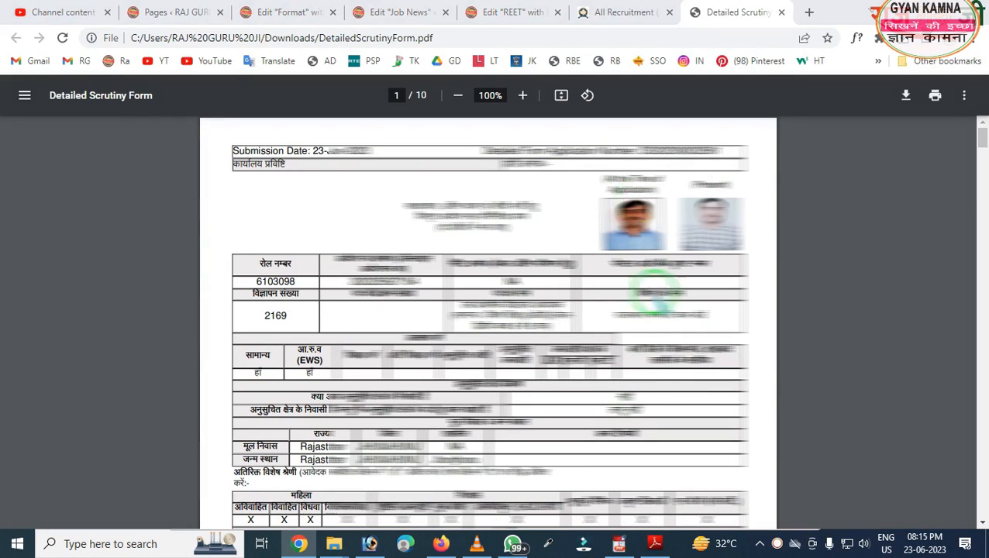
pyautogui.moveTo(610, 132); pyautogui.dragTo(702, 180)
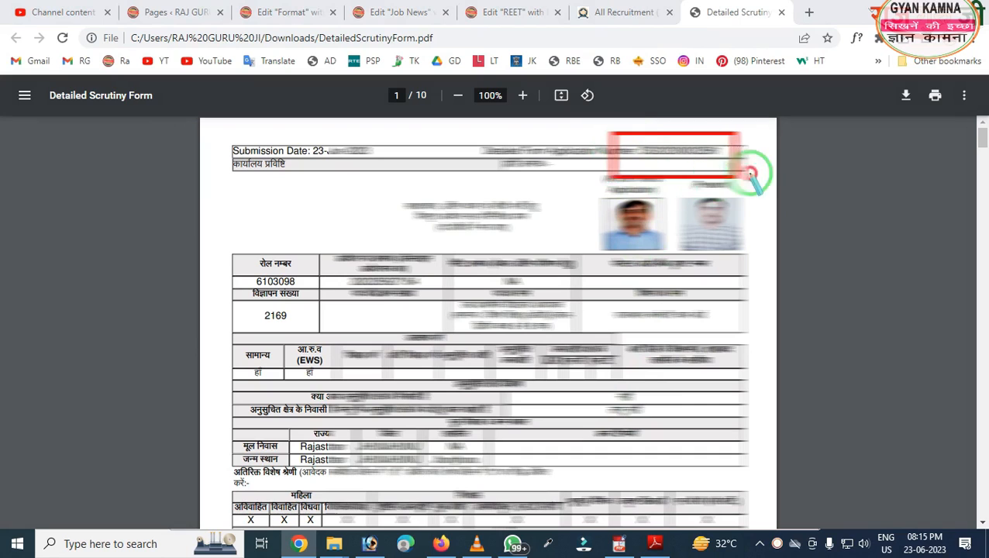
pyautogui.moveTo(586, 159); pyautogui.dragTo(756, 278)
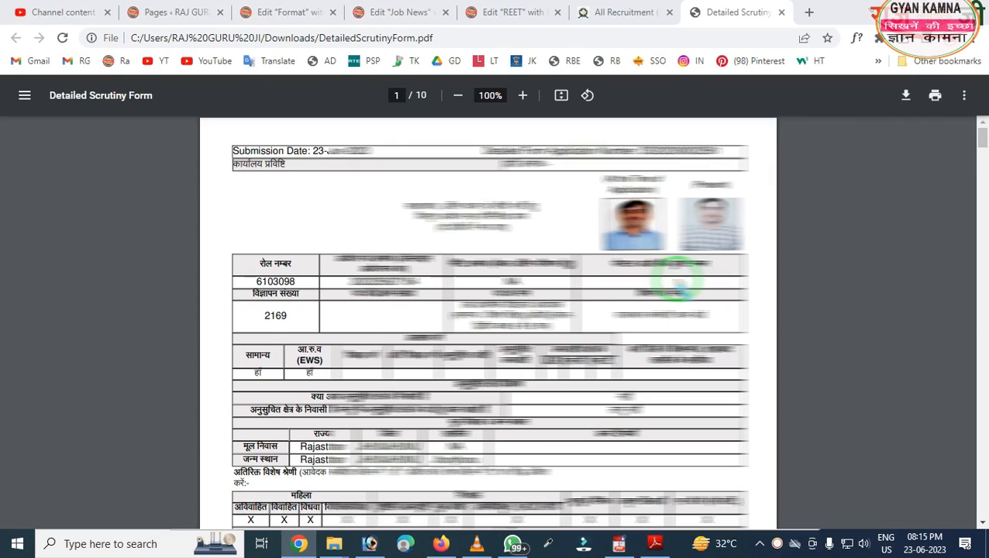
pyautogui.moveTo(667, 160); pyautogui.dragTo(750, 308)
pyautogui.moveTo(582, 165)
pyautogui.mouseDown()
pyautogui.moveTo(689, 287)
pyautogui.moveTo(695, 280)
pyautogui.mouseUp()
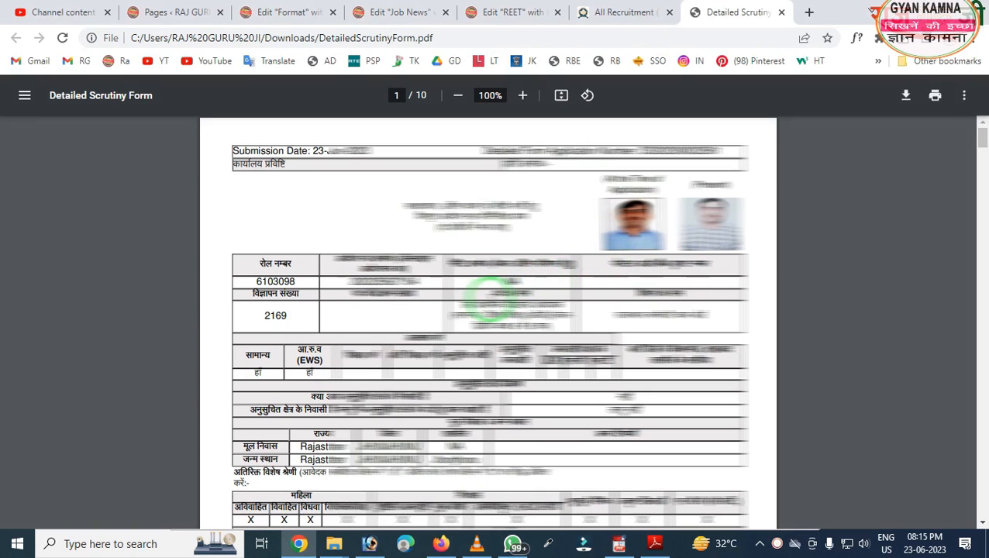
# - Scroll to page 2 and review the family details and the three-entry education table
pyautogui.scroll(-5, 491, 298)
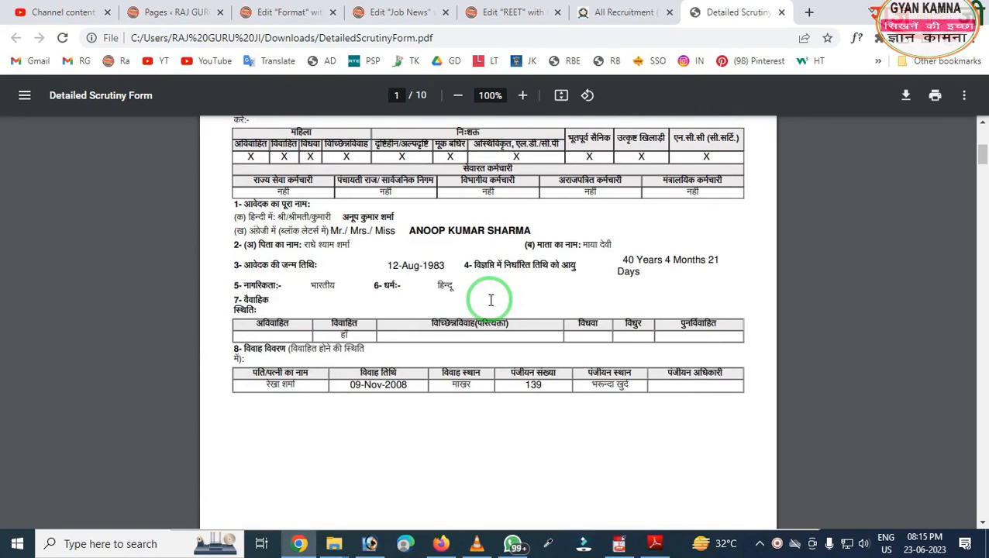
pyautogui.scroll(-5, 491, 300)
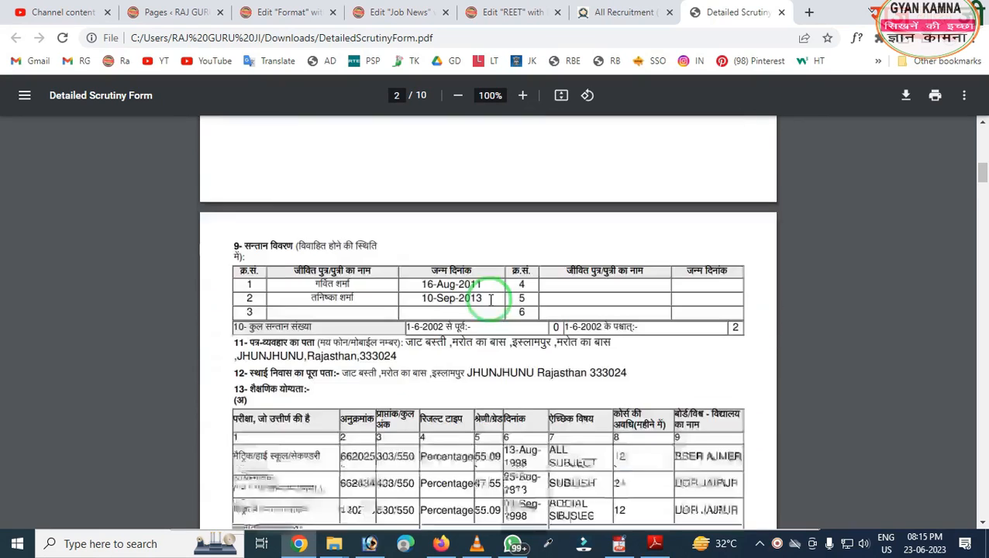
pyautogui.scroll(-3, 491, 300)
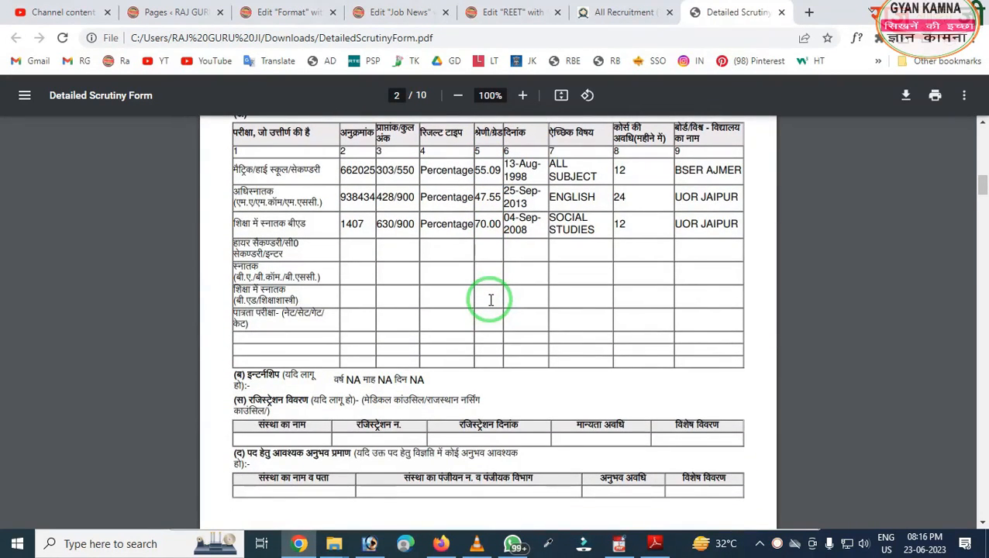
pyautogui.moveTo(205, 102)
pyautogui.mouseDown()
pyautogui.moveTo(264, 232)
pyautogui.moveTo(563, 413)
pyautogui.moveTo(774, 414)
pyautogui.mouseUp()
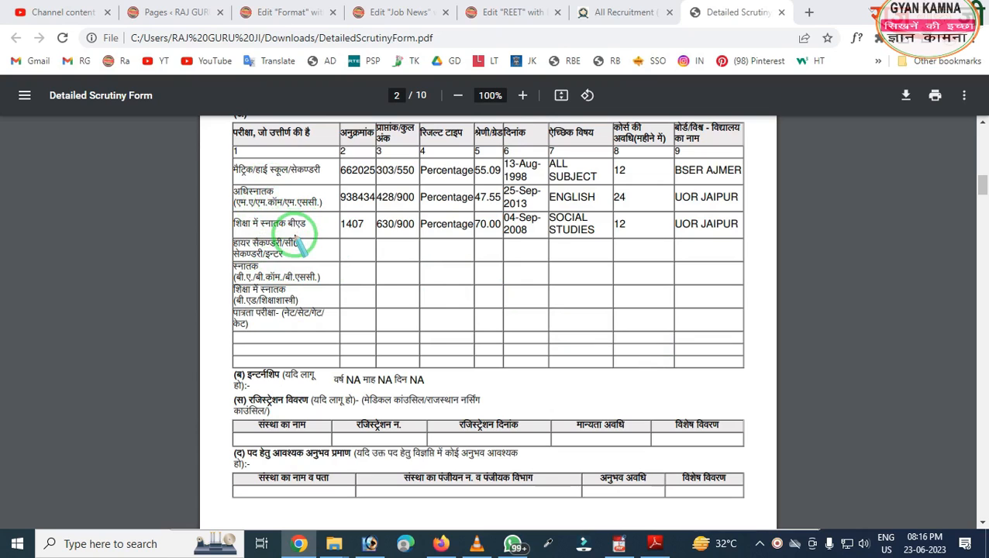
pyautogui.moveTo(205, 215)
pyautogui.mouseDown()
pyautogui.moveTo(415, 400)
pyautogui.moveTo(558, 393)
pyautogui.mouseUp()
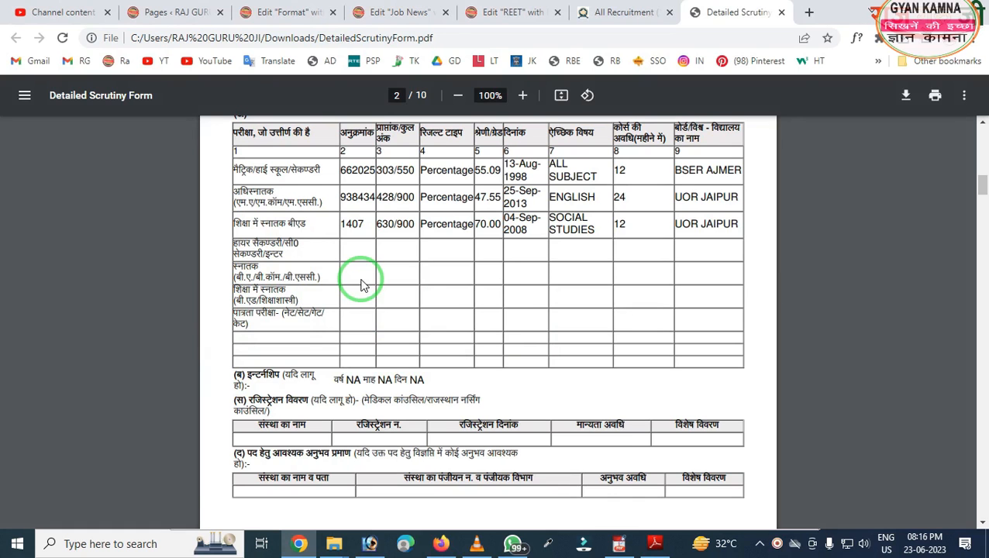
# - Review page 2 onward of the scrutiny form through the enclosure list on page 4
pyautogui.scroll(-10, 360, 285)
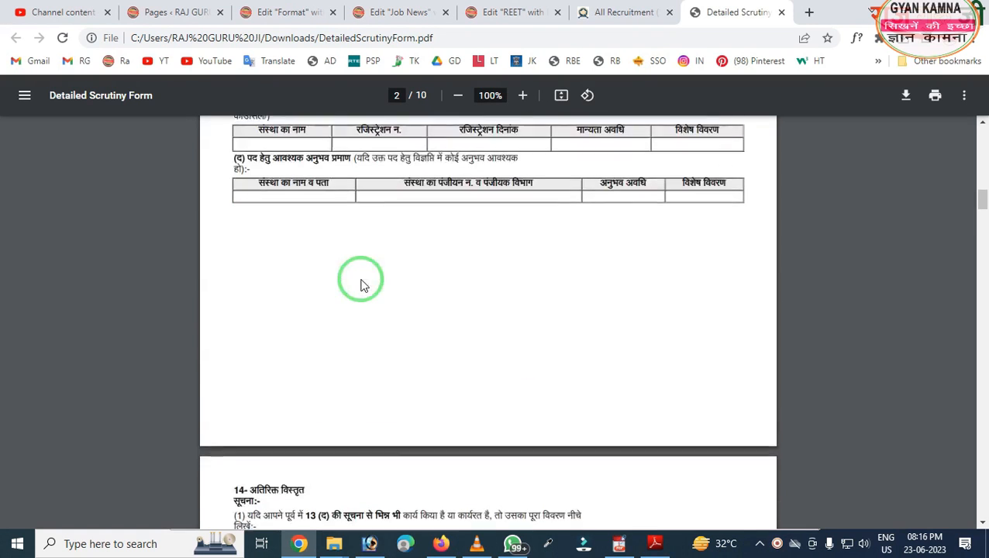
pyautogui.scroll(-10, 361, 287)
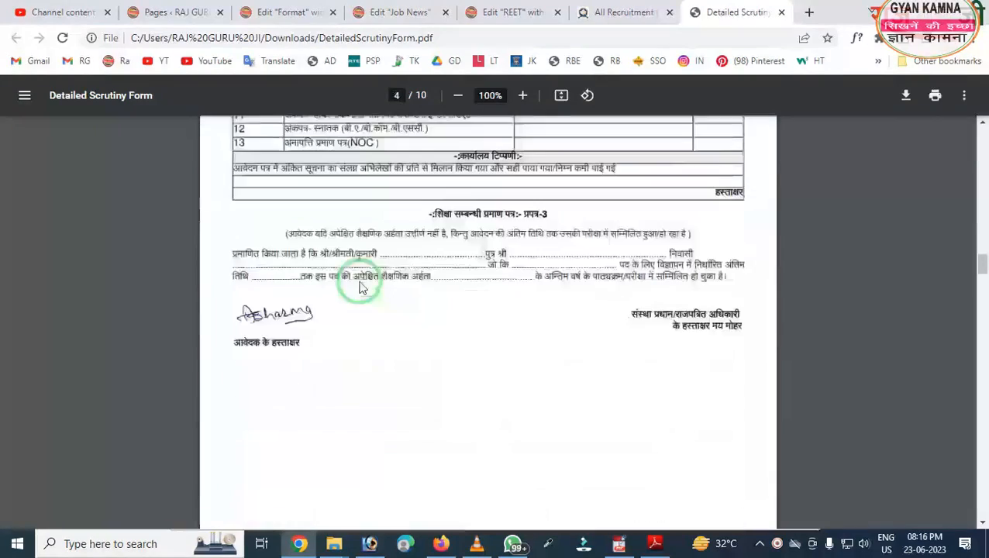
pyautogui.scroll(2, 360, 287)
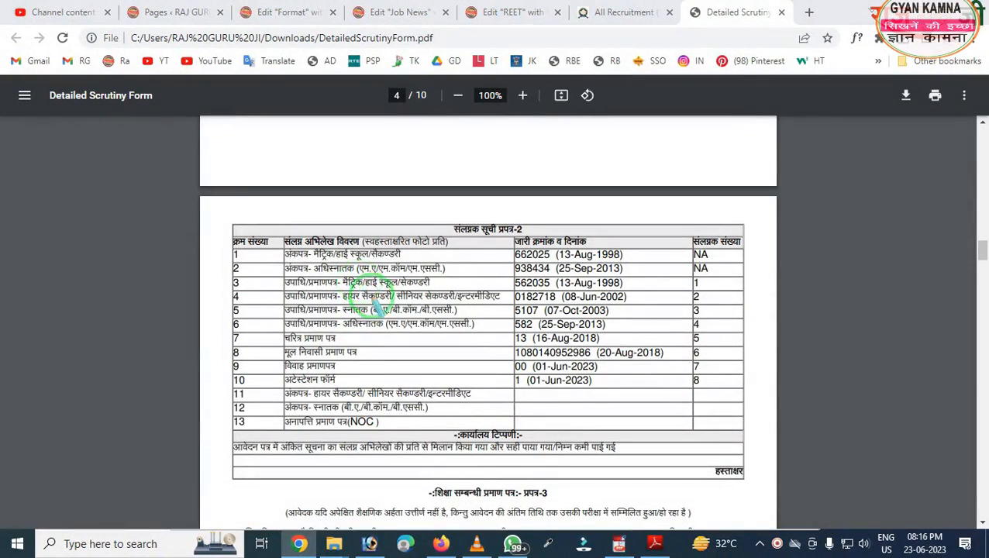
pyautogui.moveTo(221, 187)
pyautogui.mouseDown()
pyautogui.moveTo(338, 470)
pyautogui.moveTo(614, 494)
pyautogui.moveTo(825, 494)
pyautogui.moveTo(818, 496)
pyautogui.mouseUp()
pyautogui.click(634, 416)
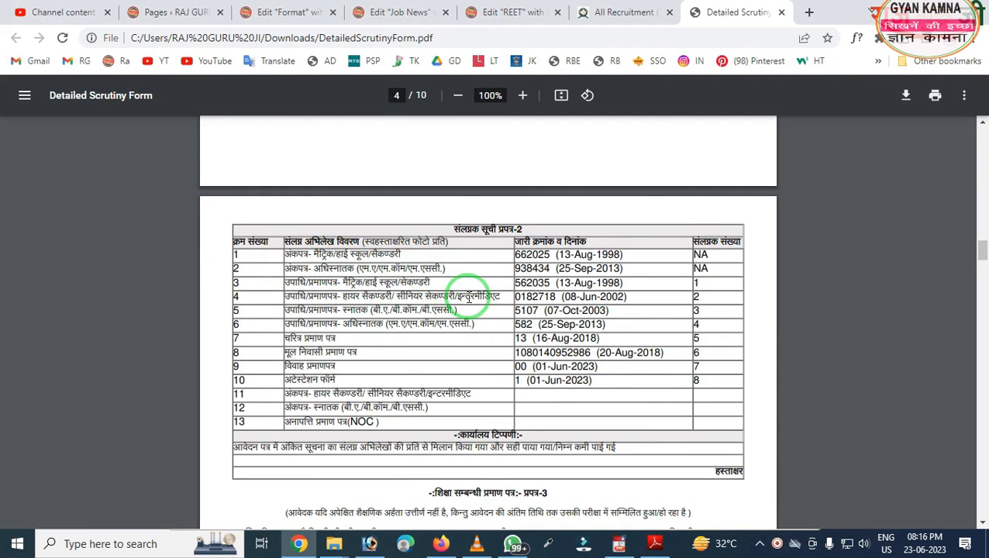
pyautogui.scroll(-4, 469, 297)
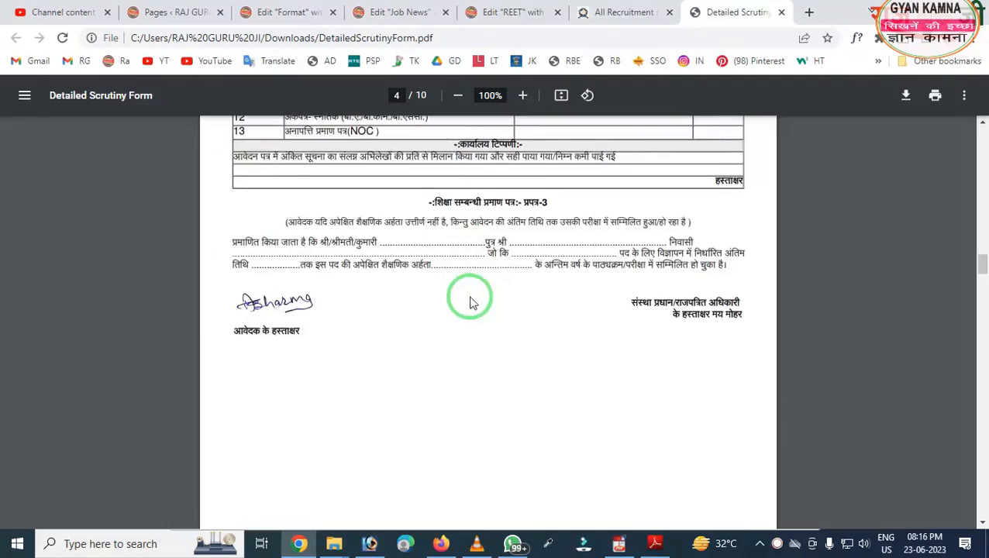
pyautogui.scroll(-8, 471, 301)
pyautogui.scroll(-10, 471, 303)
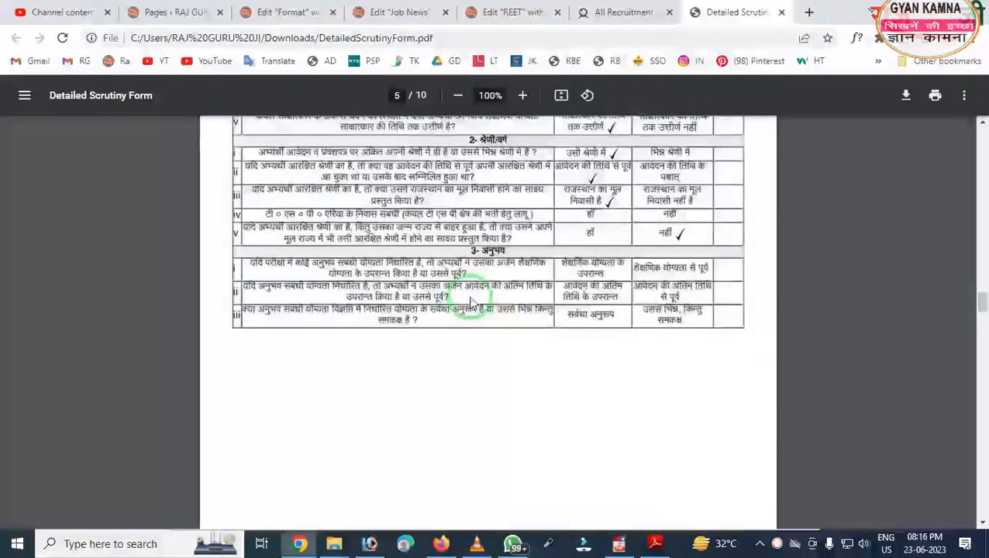
pyautogui.scroll(-10, 470, 302)
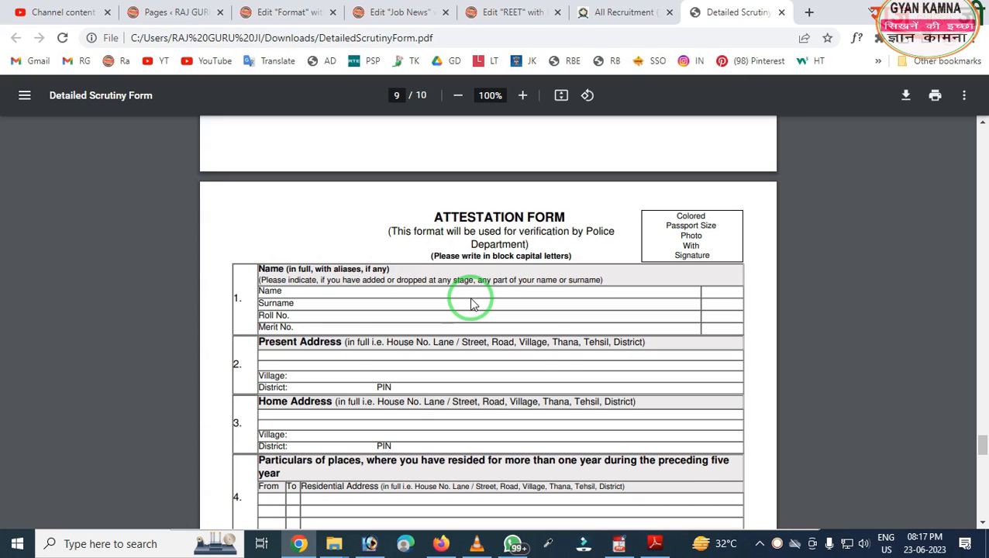
# - Continue to the Attestation Form on pages 9–10, ending at its closing certificate
pyautogui.scroll(-15, 471, 302)
pyautogui.scroll(-5, 471, 303)
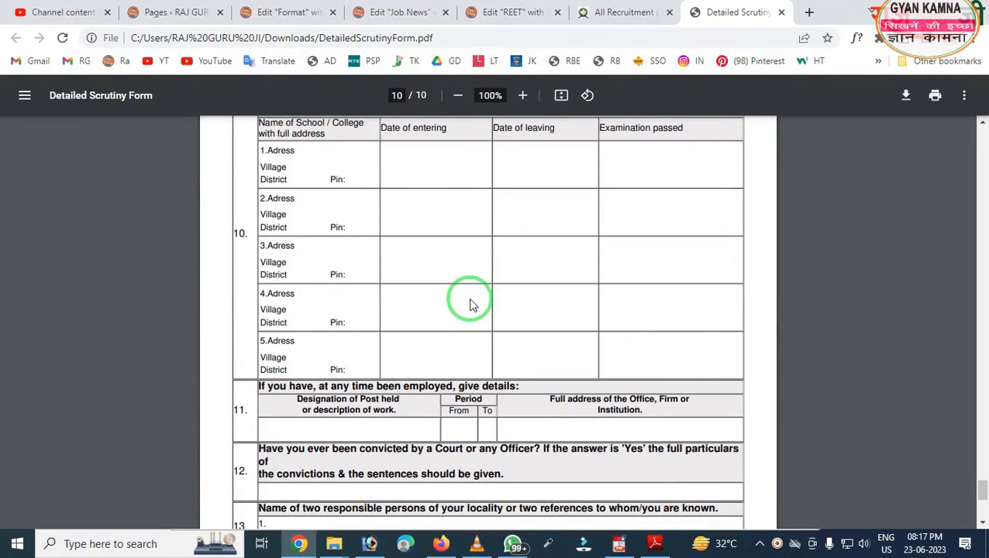
pyautogui.scroll(-6, 471, 304)
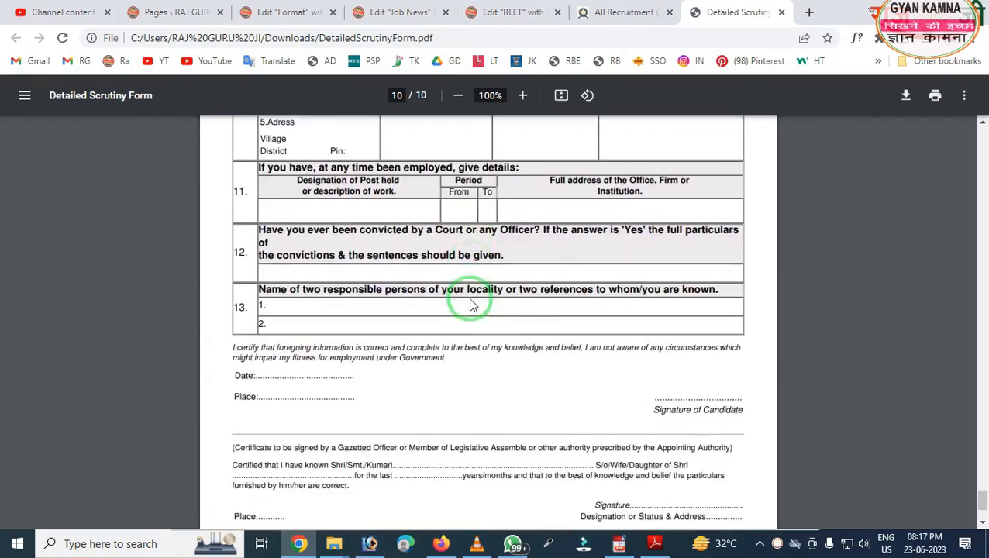
pyautogui.scroll(6, 471, 304)
pyautogui.scroll(10, 471, 304)
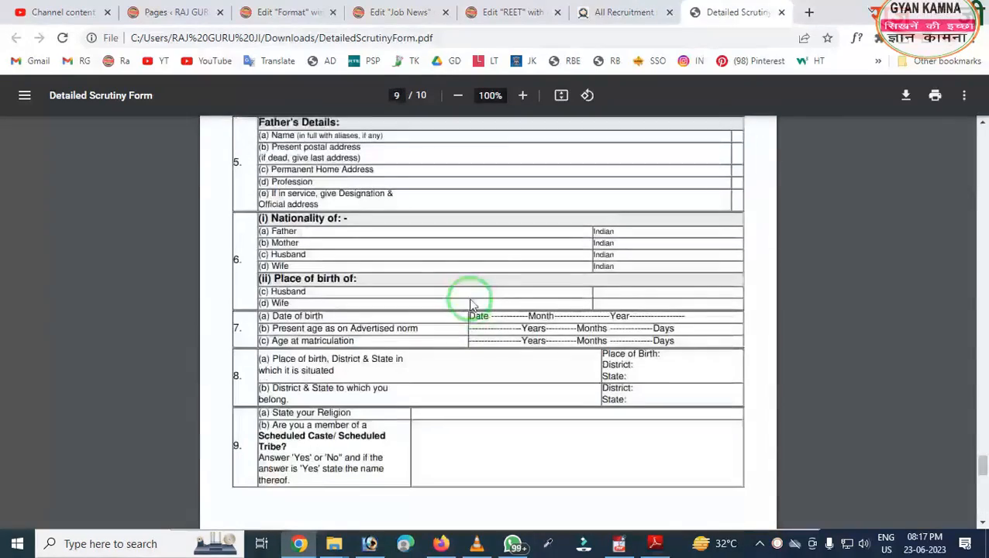
pyautogui.scroll(-6, 471, 303)
pyautogui.scroll(6, 471, 304)
pyautogui.scroll(-5, 470, 304)
pyautogui.scroll(12, 470, 304)
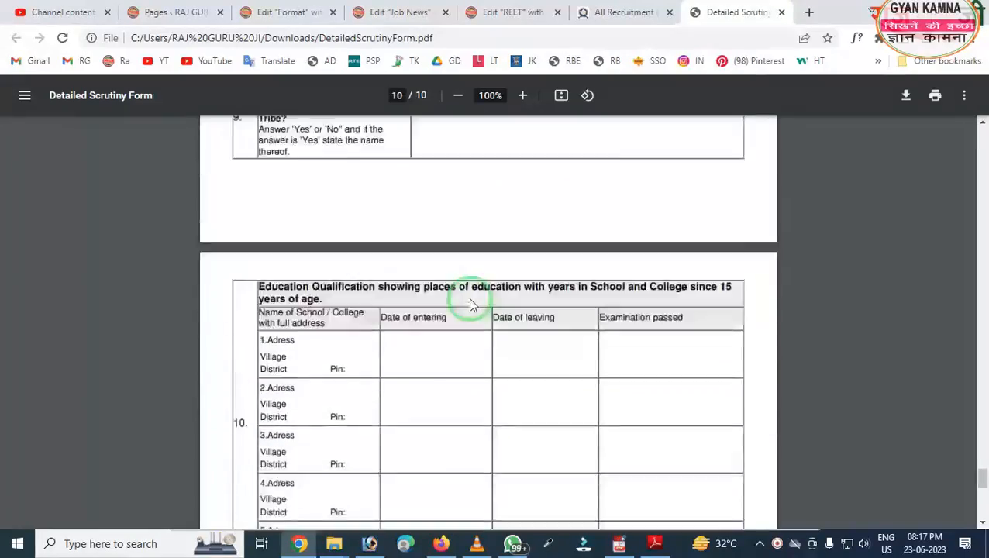
pyautogui.scroll(-7, 470, 304)
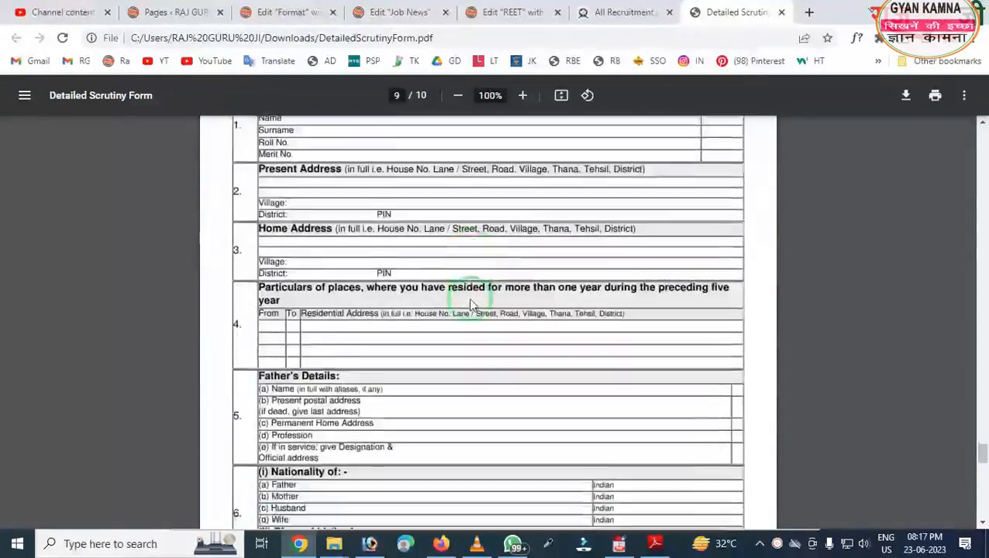
pyautogui.scroll(-9, 471, 304)
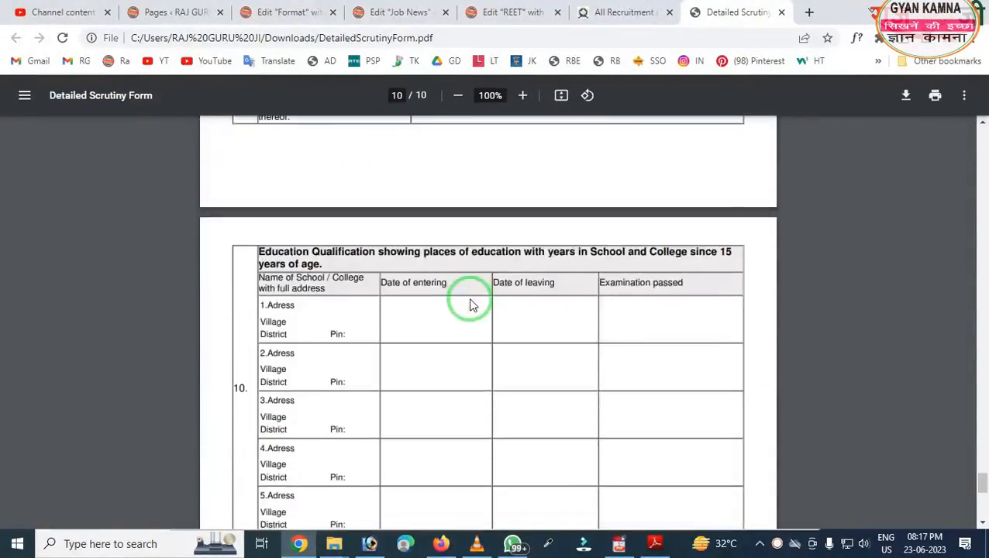